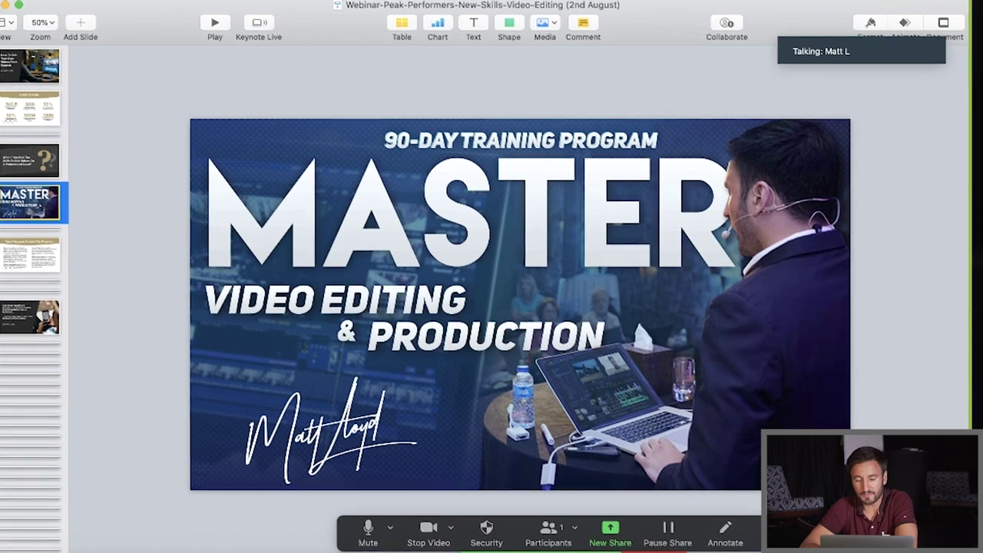
- Delete every clip from the timeline
key(super+Tab)
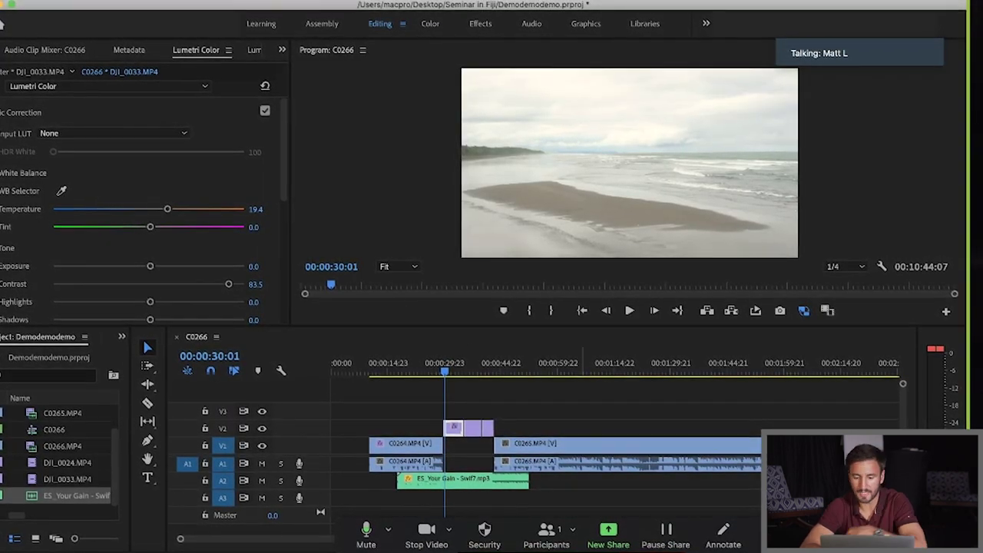
click(626, 443)
key(super+a)
key(Delete)
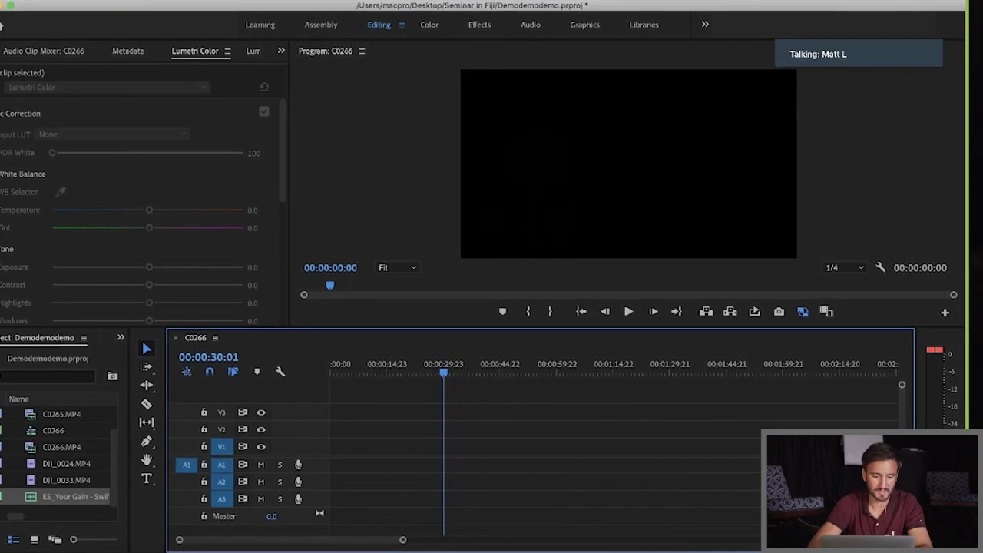
- Delete all media items and sequences from the Project panel
click(66, 479)
key(super+a)
key(Delete)
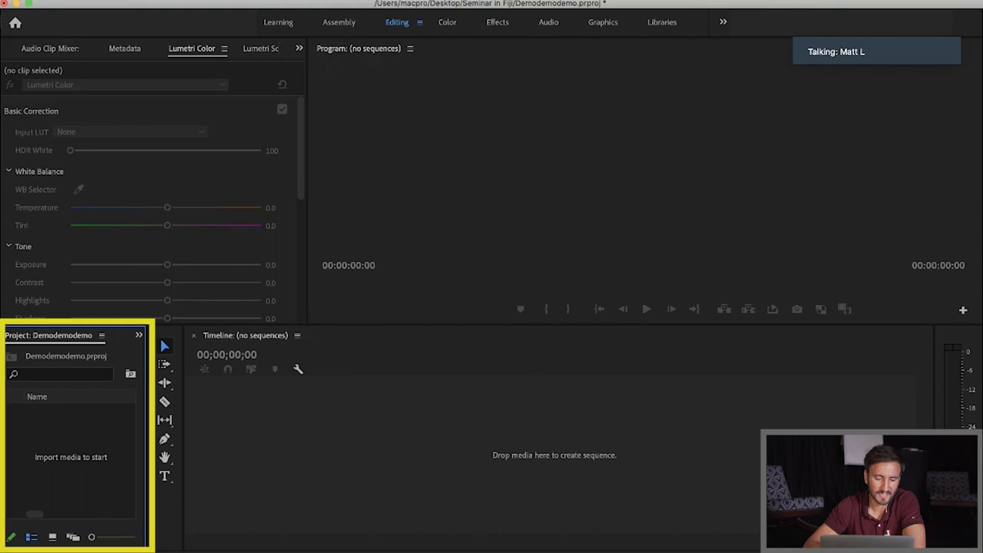
key(super+i)
- Import C0264.MP4, C0265.MP4 and C0266.MP4 from the Seminar in Fiji folder
click(491, 58)
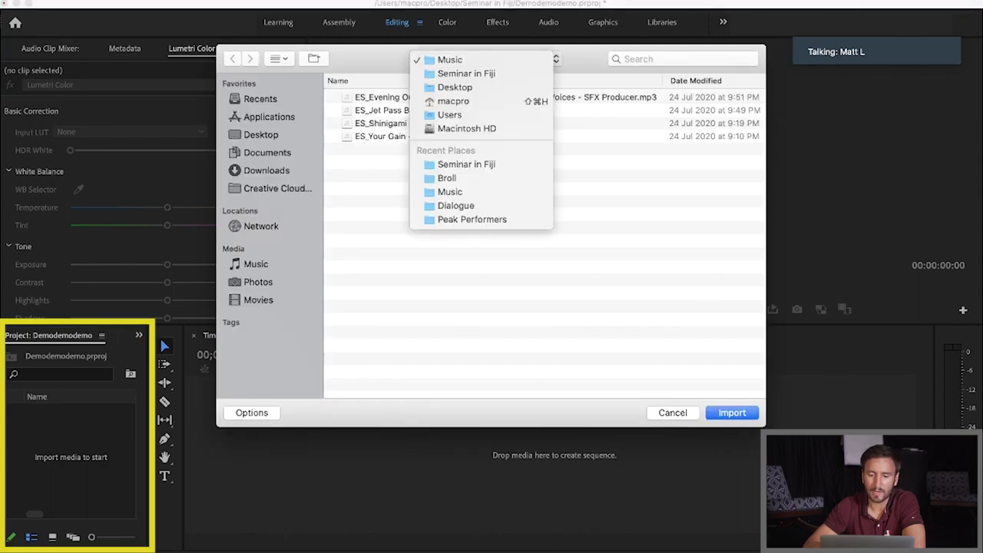
click(461, 72)
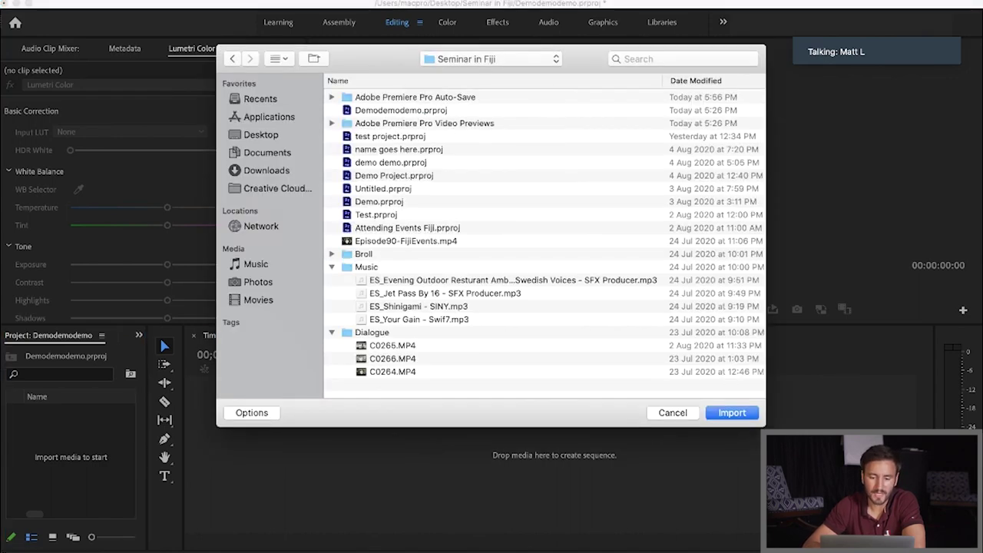
click(392, 345)
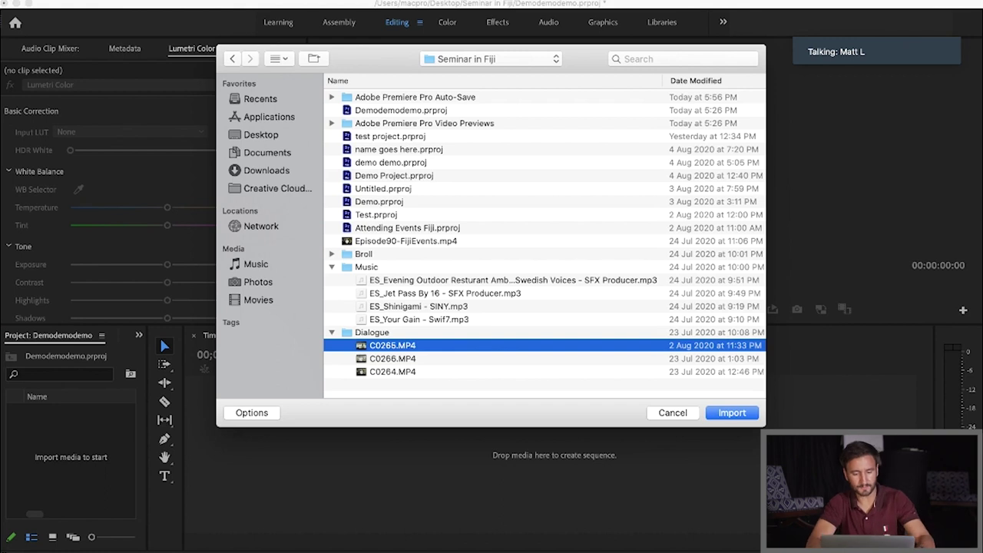
key(shift+Down)
key(shift+Down)
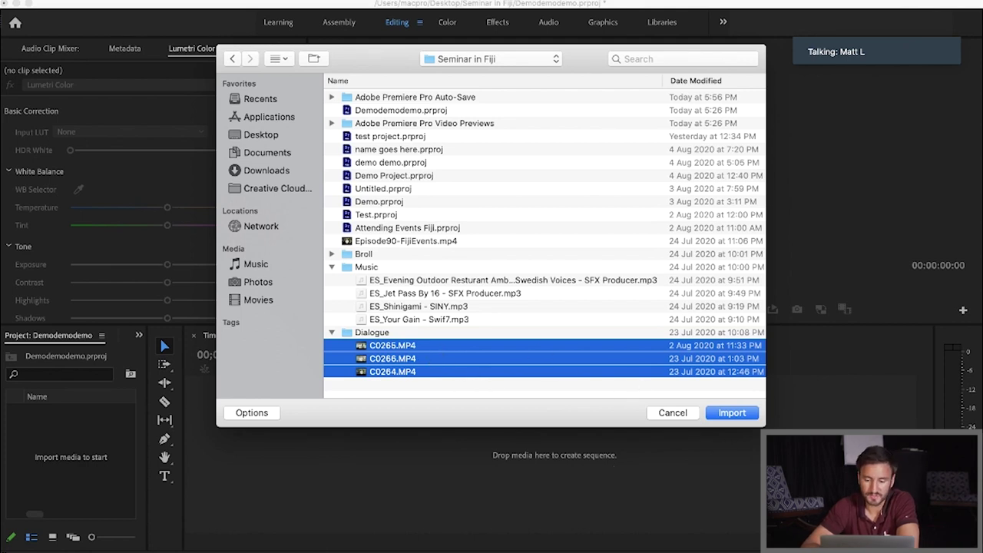
key(Return)
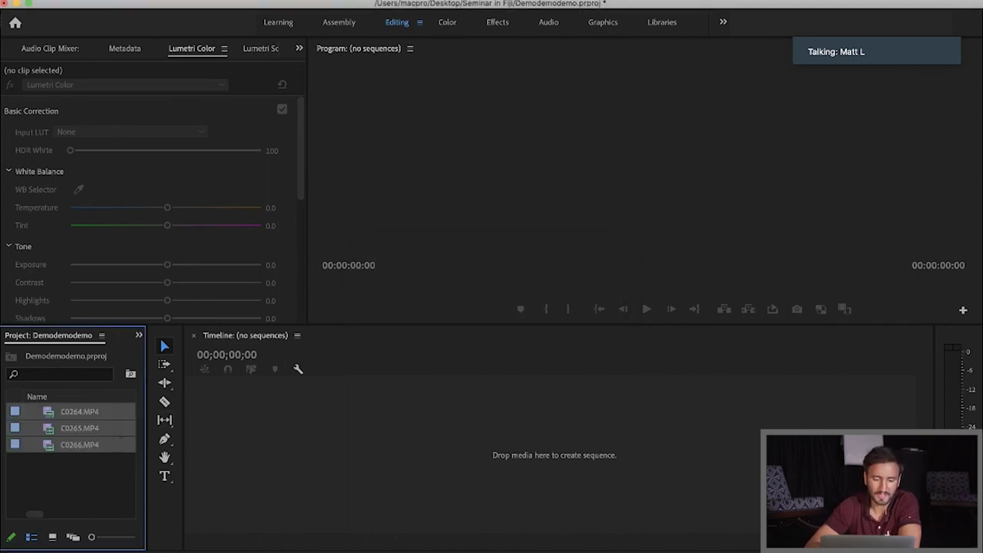
- Make a C0265 sequence from the clip, add C0264, and move C0266's video onto V1
click(79, 427)
drag(79, 428, 555, 454)
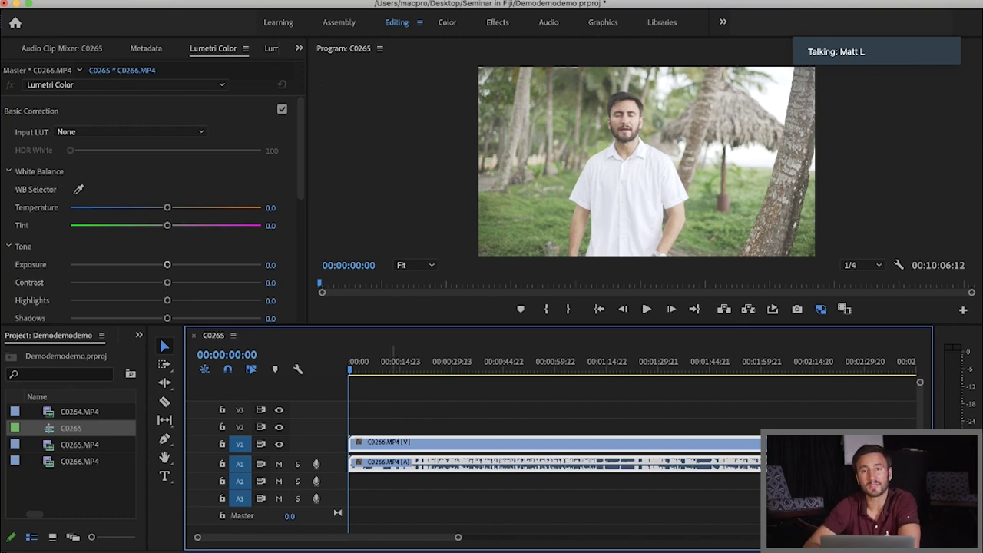
drag(390, 352, 391, 430)
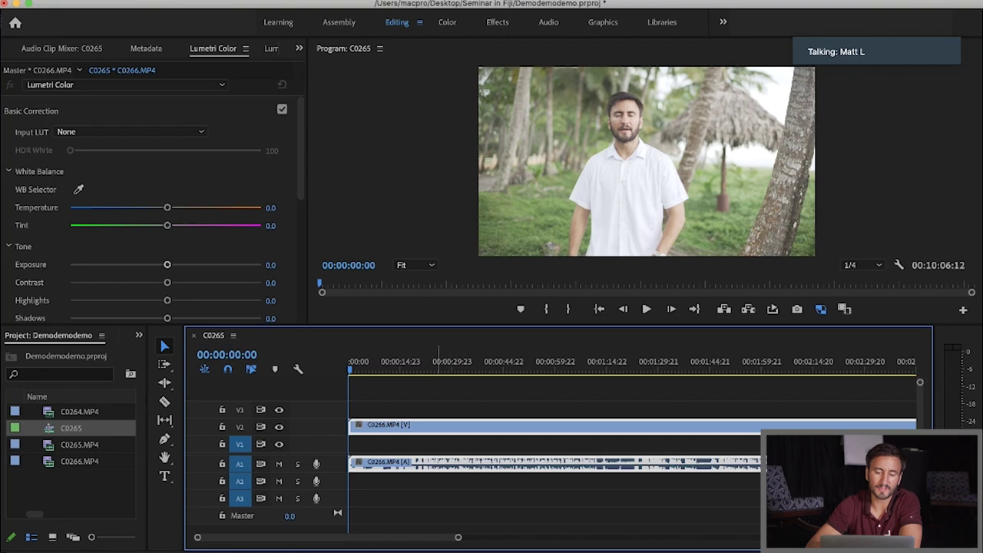
drag(439, 427, 439, 445)
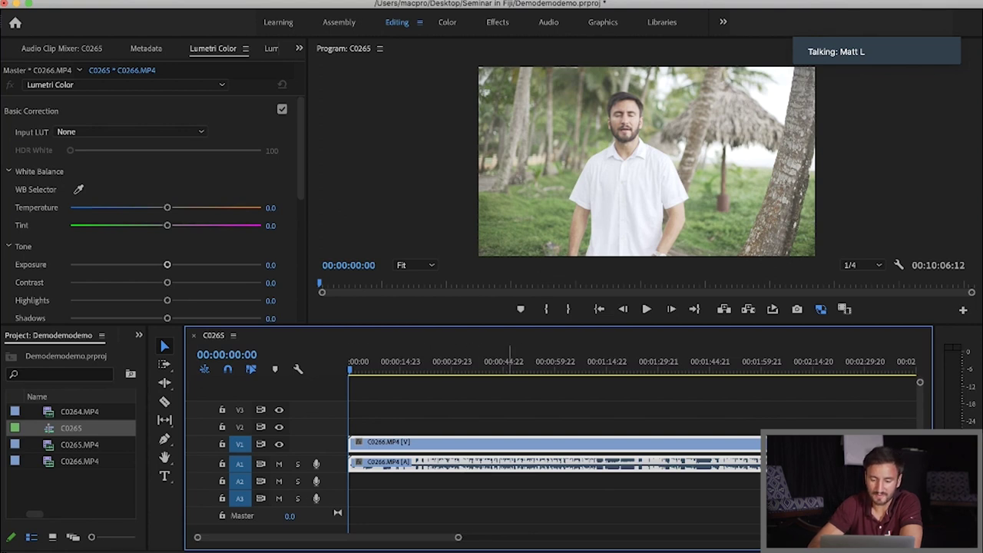
scroll(384, 463, up, 2)
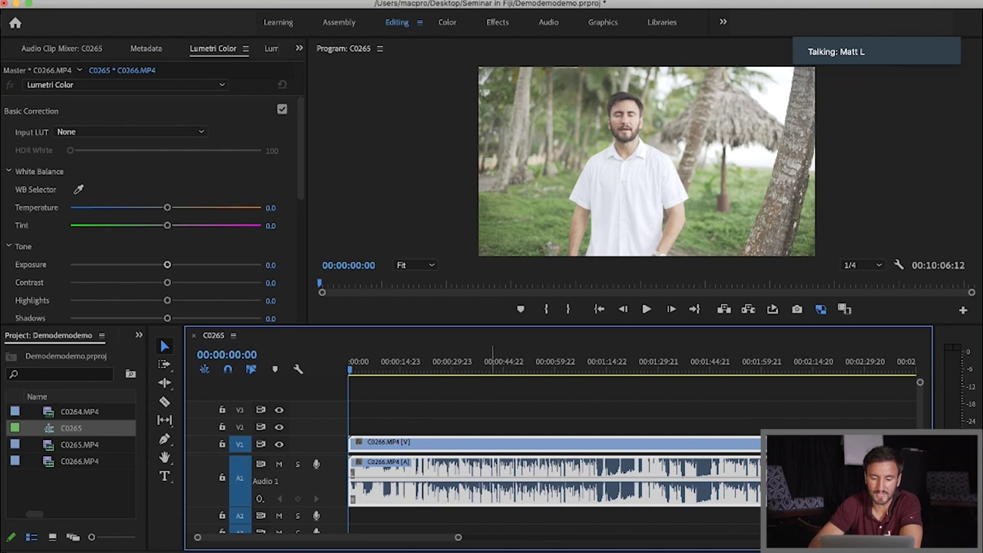
- Play the dialogue from 00:00:31:14 and collapse the A1 track to normal height
click(457, 367)
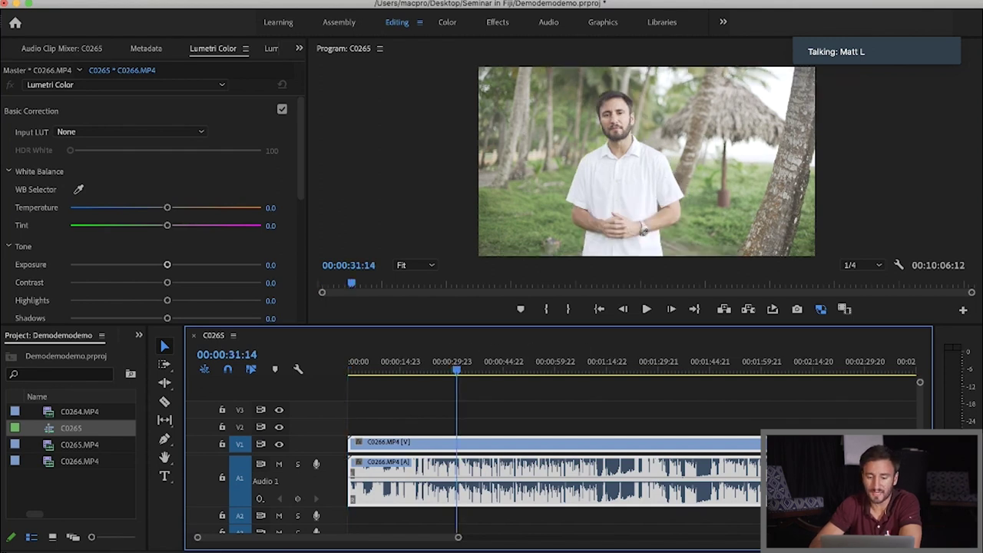
key(space)
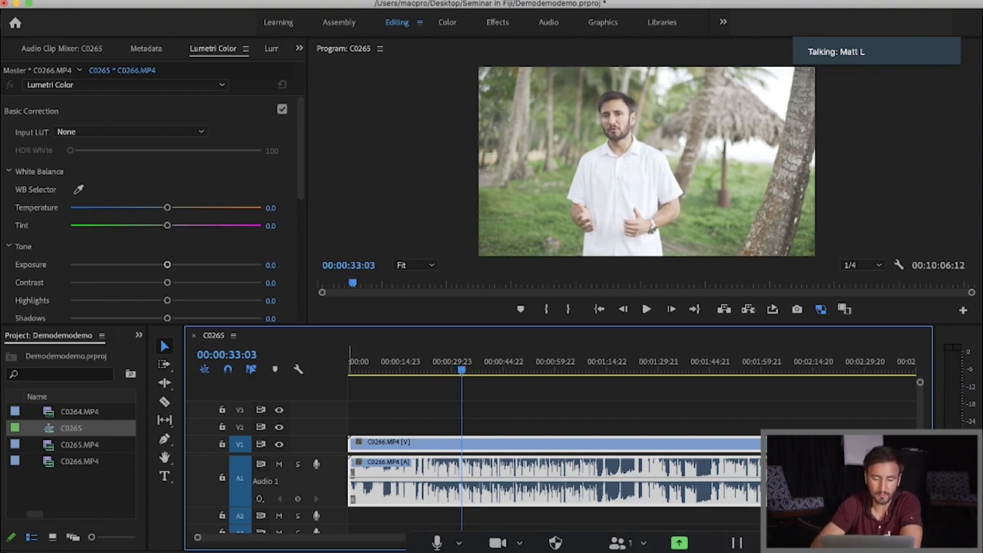
key(shift+minus)
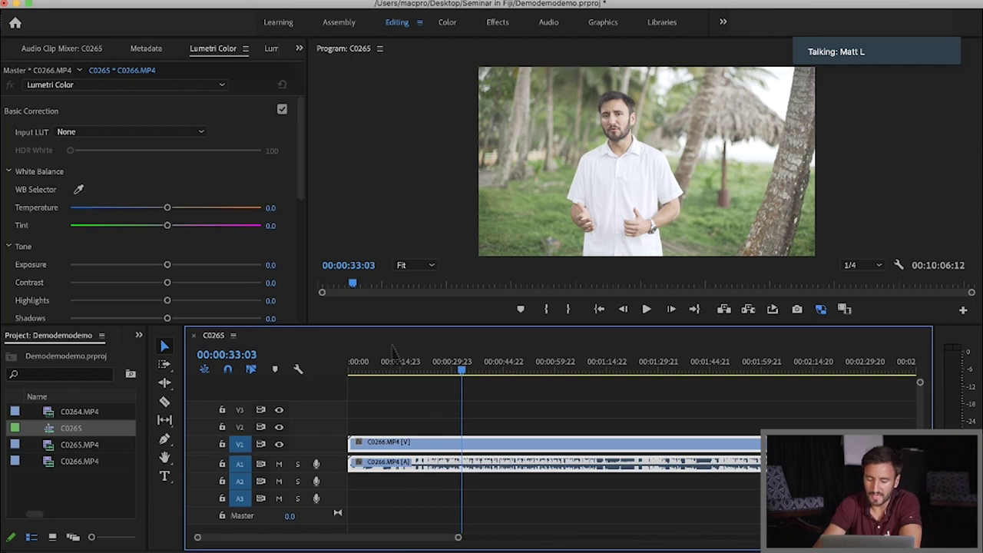
- Move the C0266 clip after C0265 to the playhead at about 4:42
key(backslash)
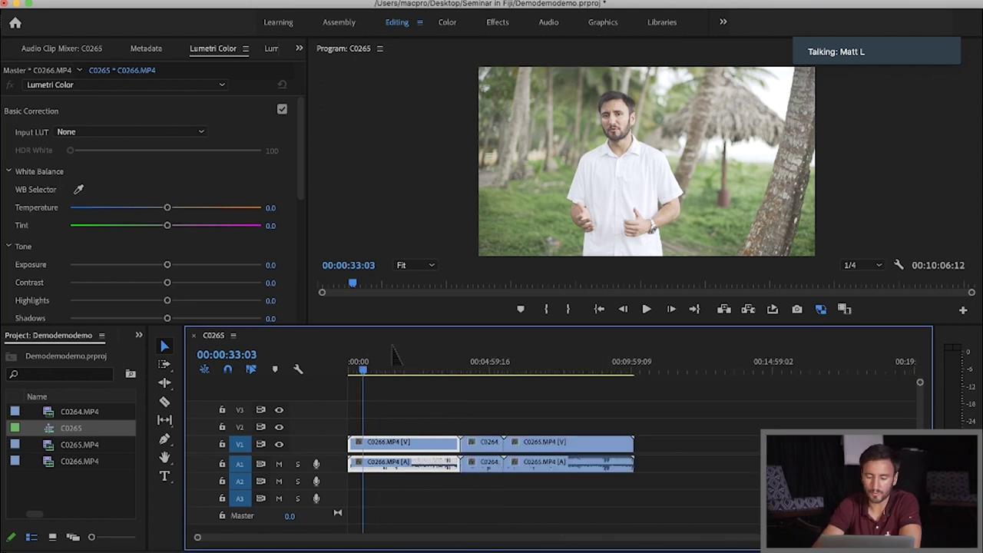
key(backslash)
key(backslash)
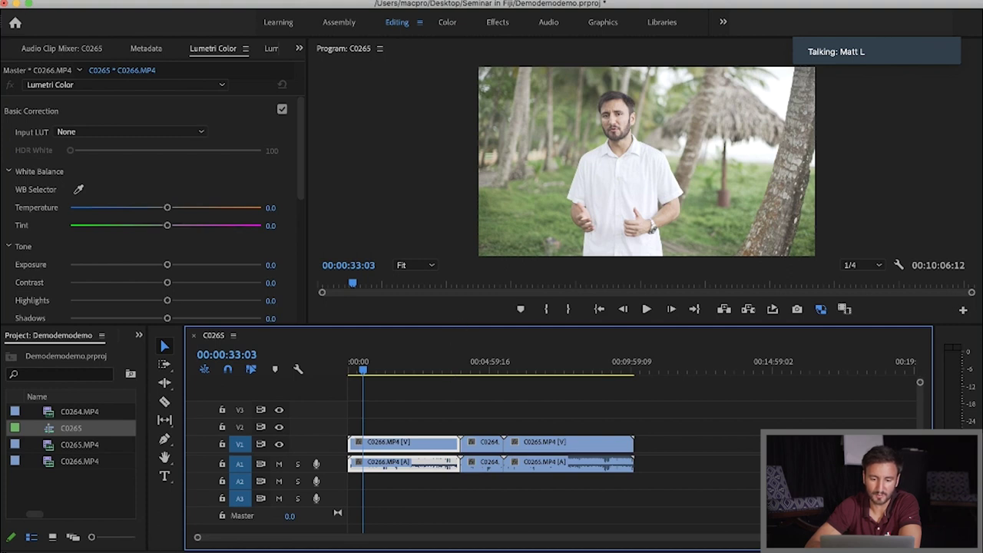
drag(450, 329, 443, 387)
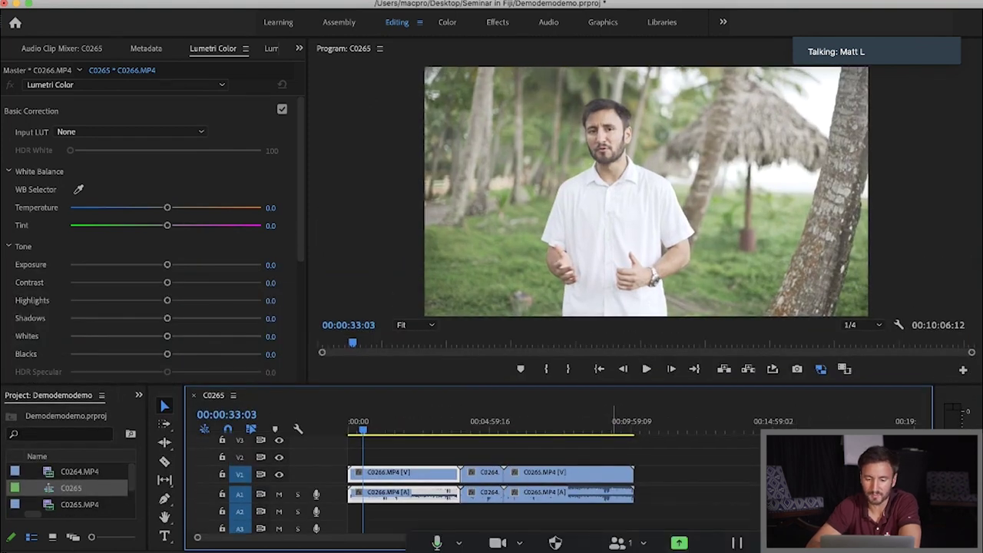
drag(457, 388, 453, 323)
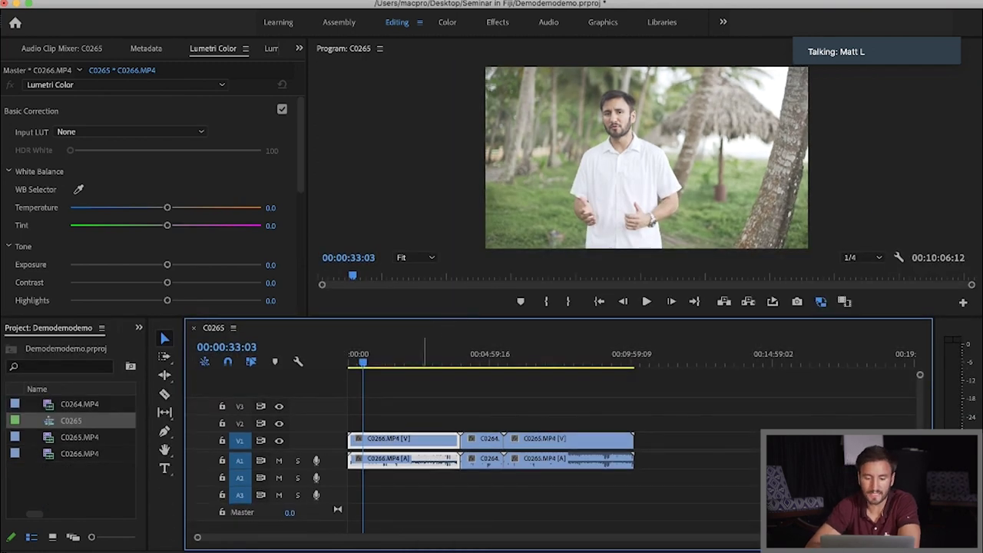
drag(470, 355, 480, 354)
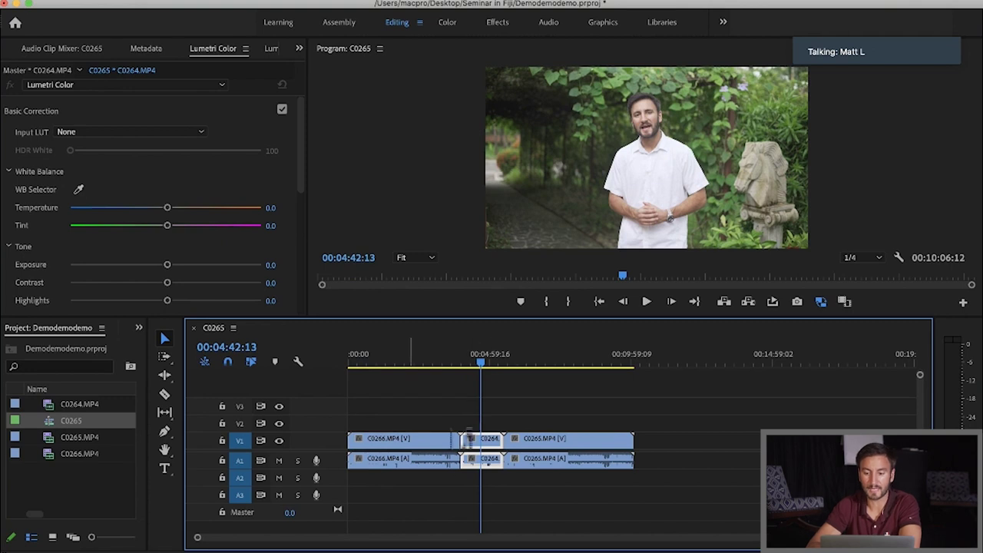
drag(405, 439, 680, 453)
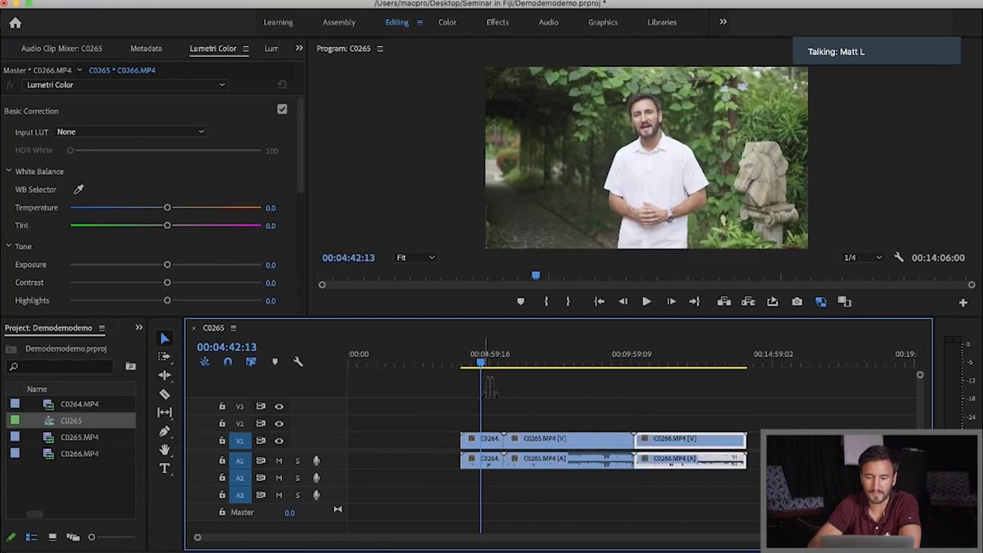
key(space)
key(space)
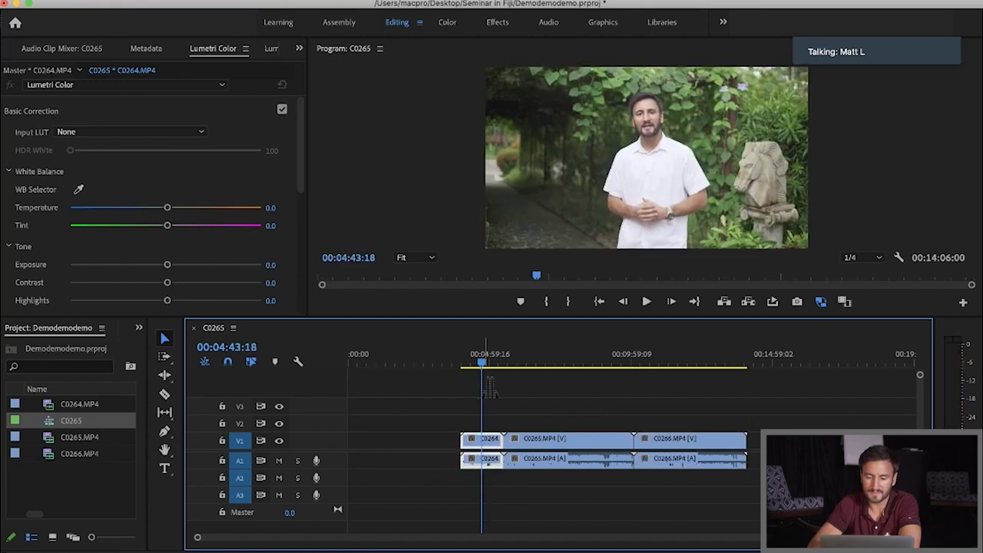
- Select all clips on V1 and A1 and slide them left to the sequence start
drag(482, 357, 581, 357)
click(665, 357)
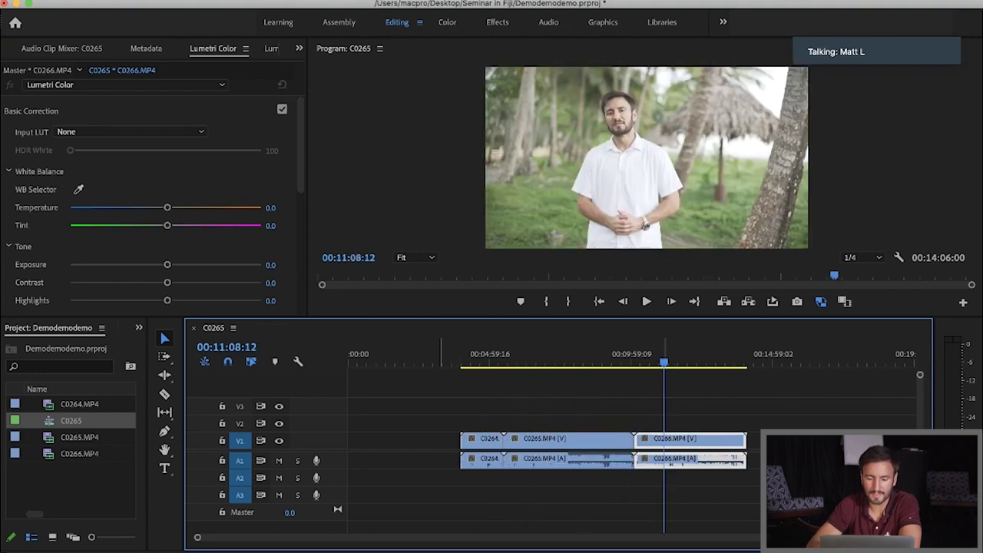
drag(438, 401, 757, 446)
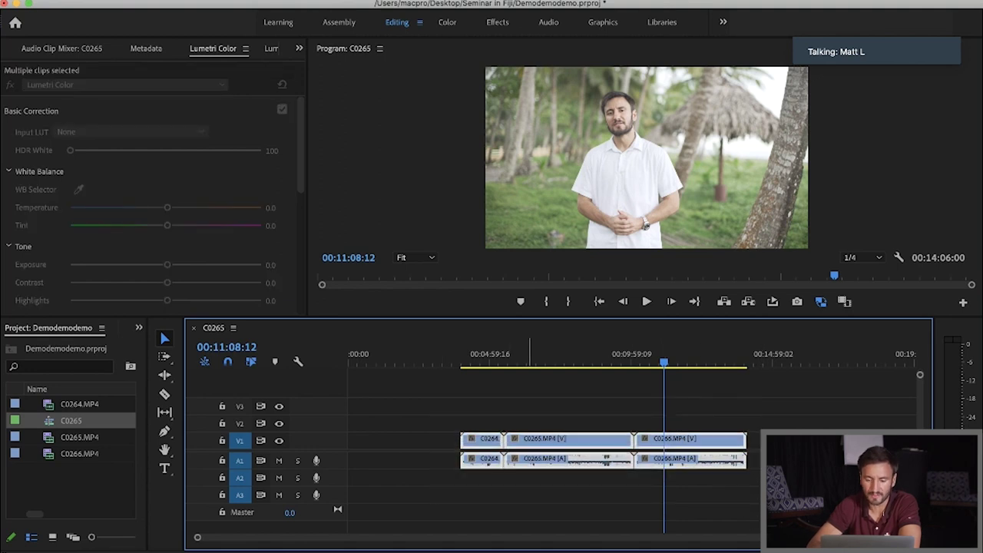
drag(536, 453, 422, 455)
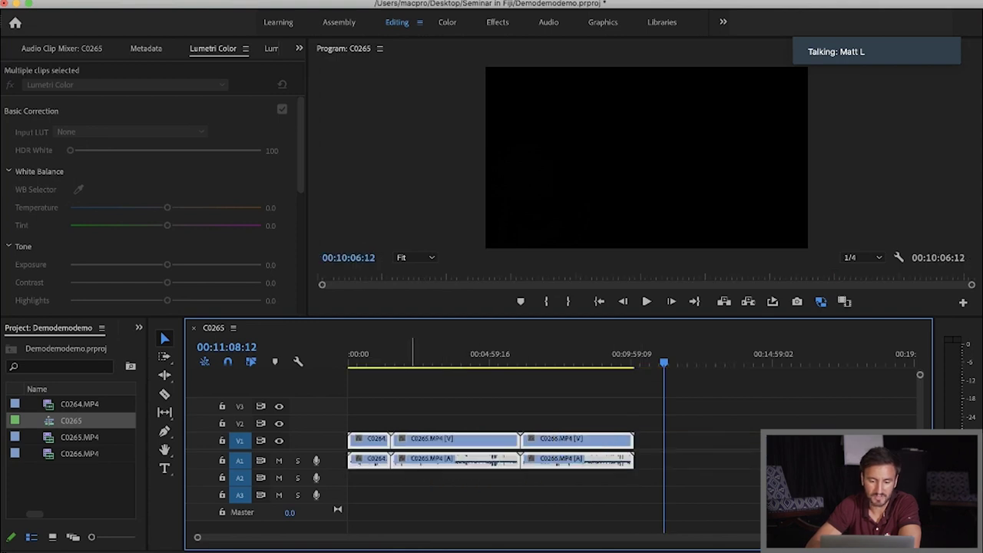
- Play C0264 from the sequence start at lower volume, stopping near 00:00:06:21
click(350, 358)
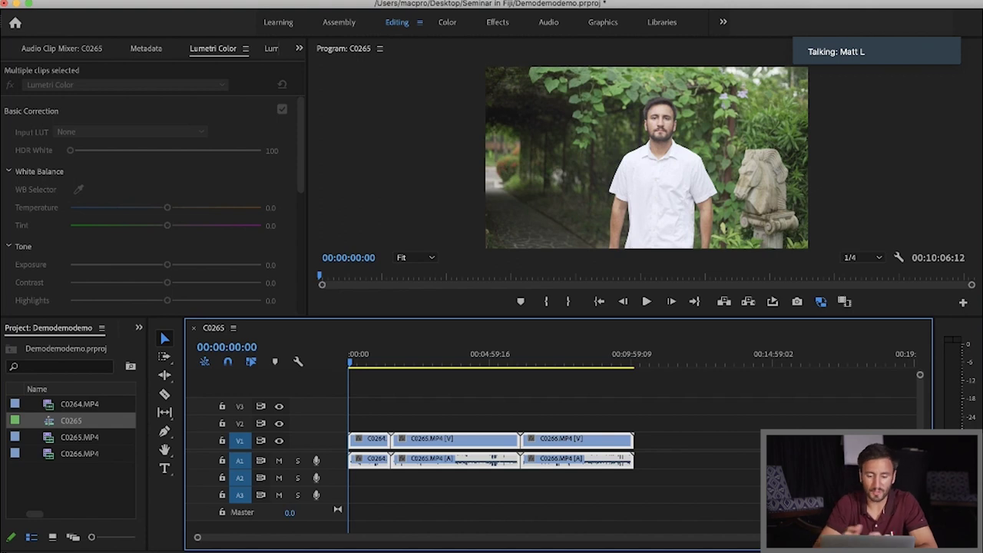
key(=)
key(=)
key(=)
key(=)
key(=)
key(=)
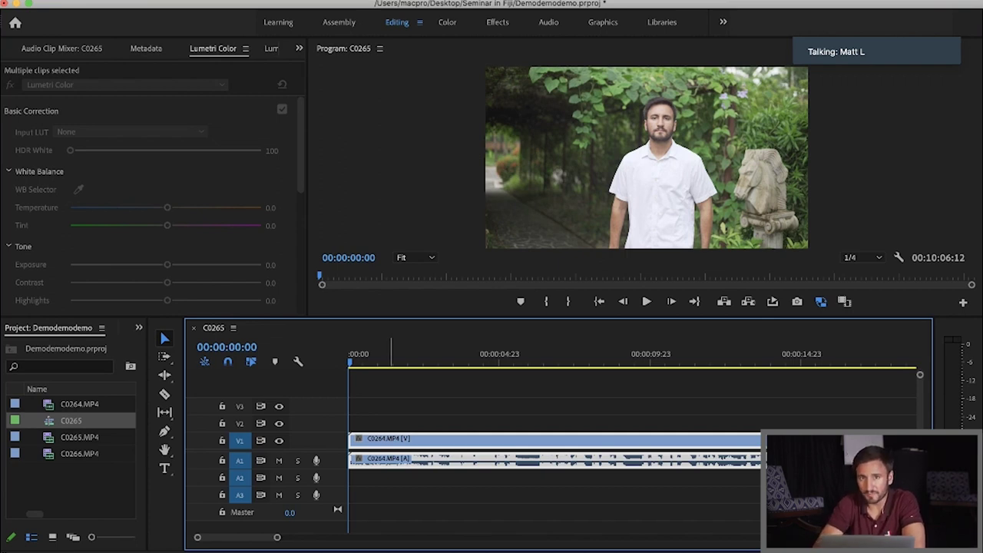
key(space)
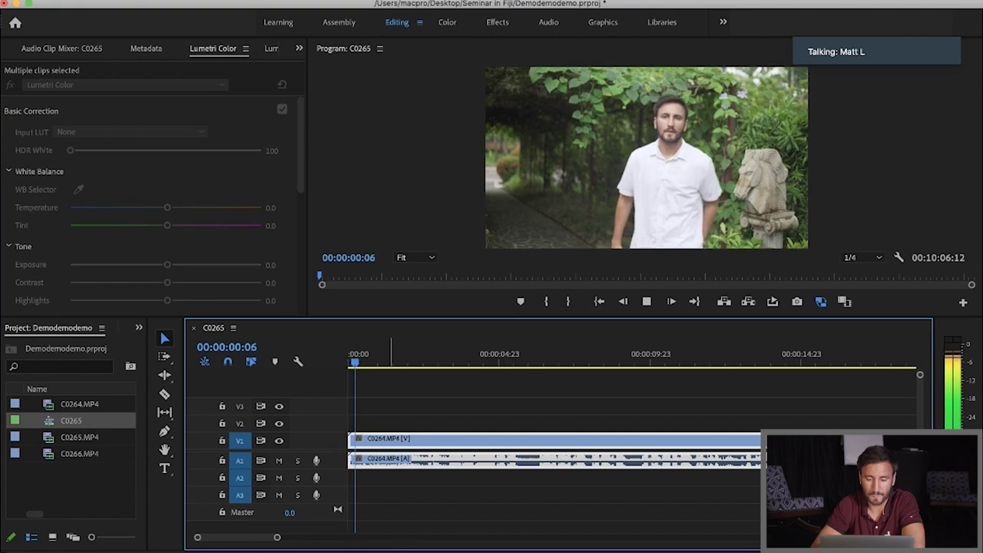
key(XF86AudioRaiseVolume)
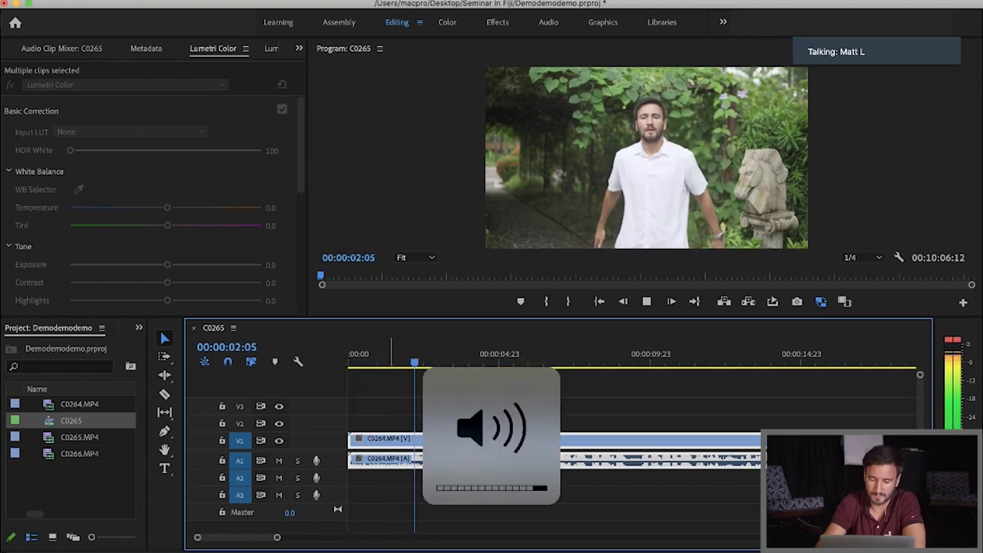
key(XF86AudioLowerVolume)
key(XF86AudioLowerVolume)
key(XF86AudioLowerVolume)
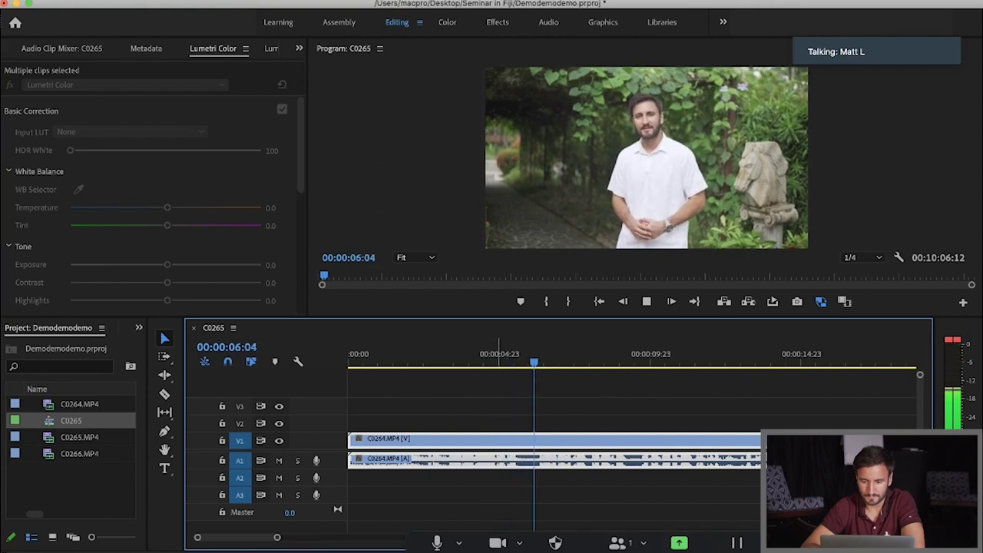
key(space)
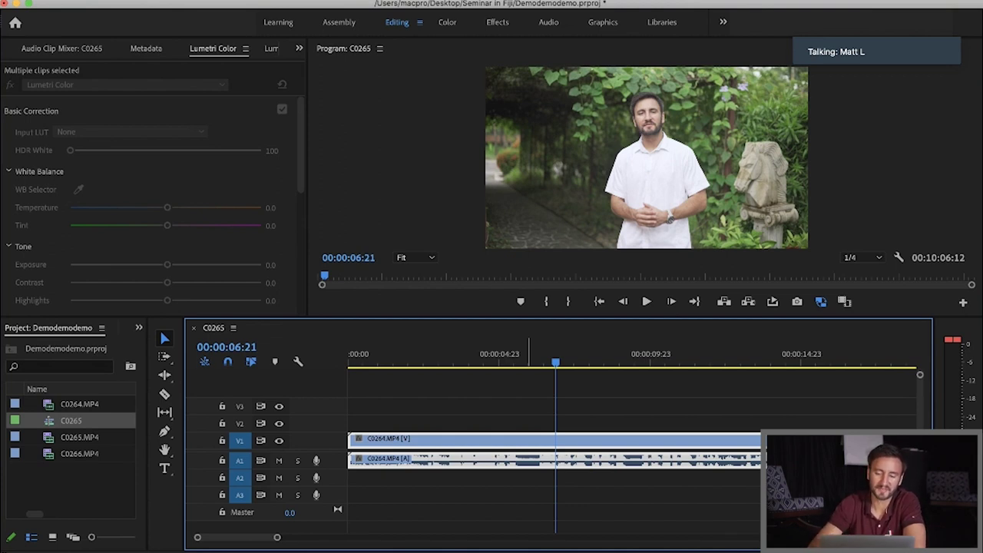
- Review the speaker's first words and step back frame by frame to 00:00:06:05
click(530, 357)
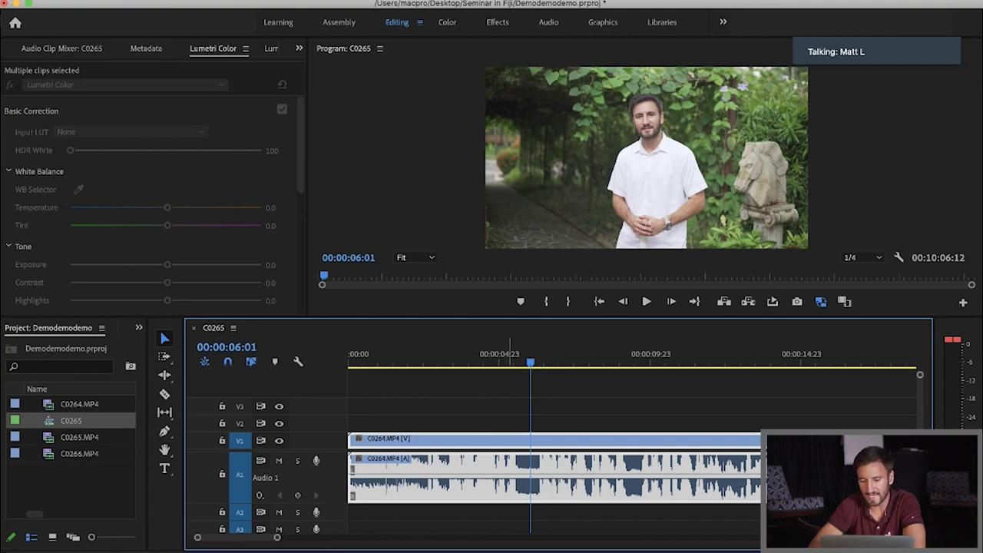
key(shift+Left)
key(shift+Left)
key(shift+Left)
key(shift+Left)
key(space)
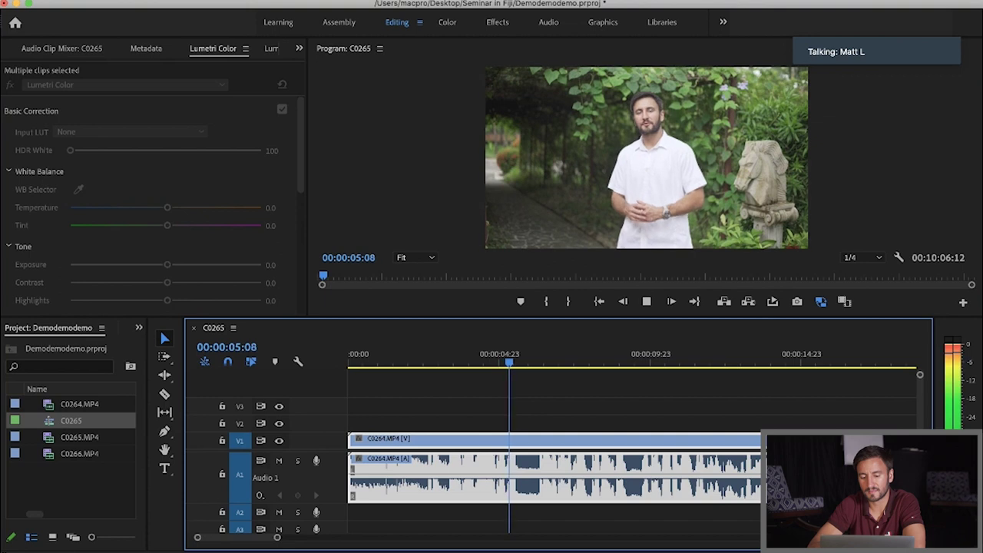
key(space)
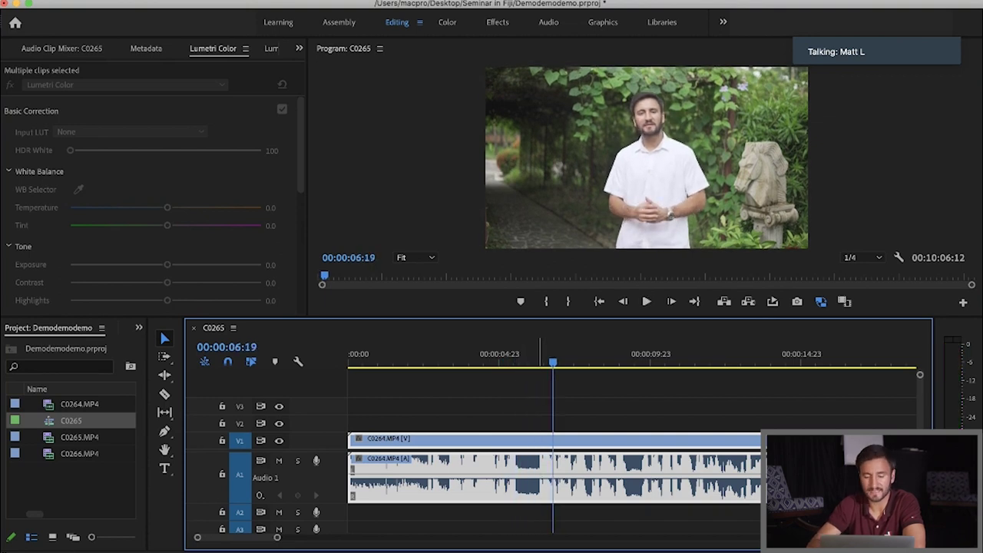
key(Left)
key(Left)
key(Left)
key(Left)
key(Left)
key(Left)
key(Left)
key(Left)
key(Left)
key(Left)
key(Left)
key(Left)
key(Left)
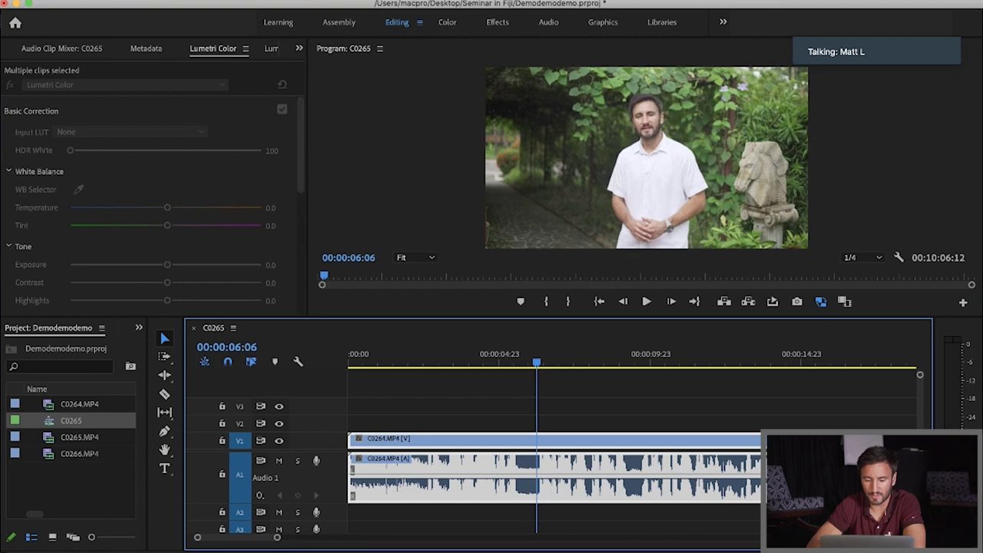
key(Left)
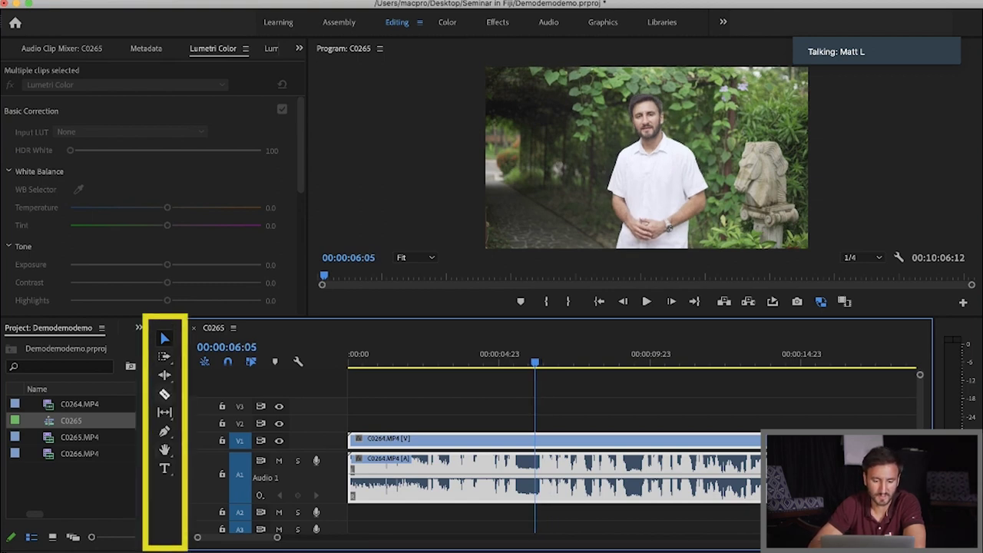
- Razor-cut C0264 at 00:00:06:05 and select the piece after the cut
click(165, 394)
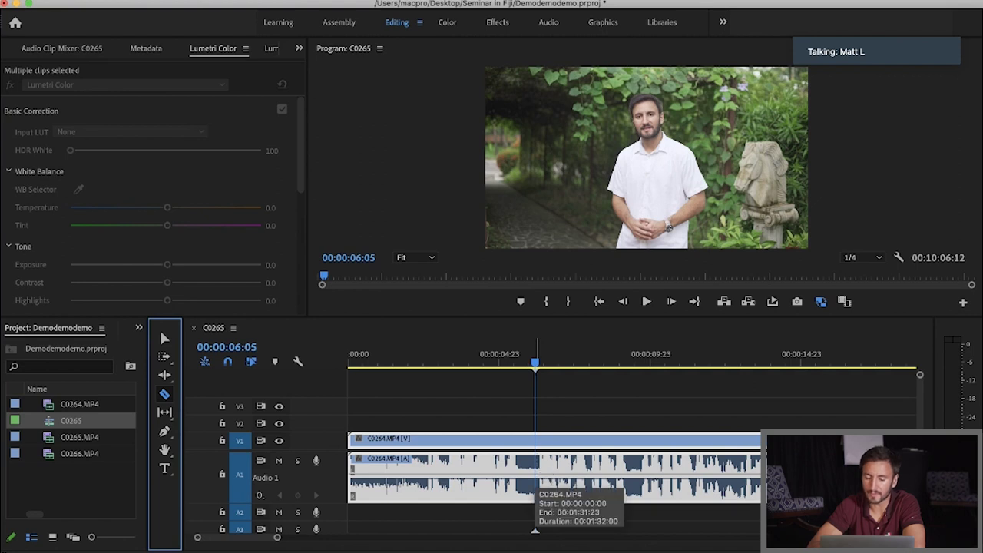
click(535, 480)
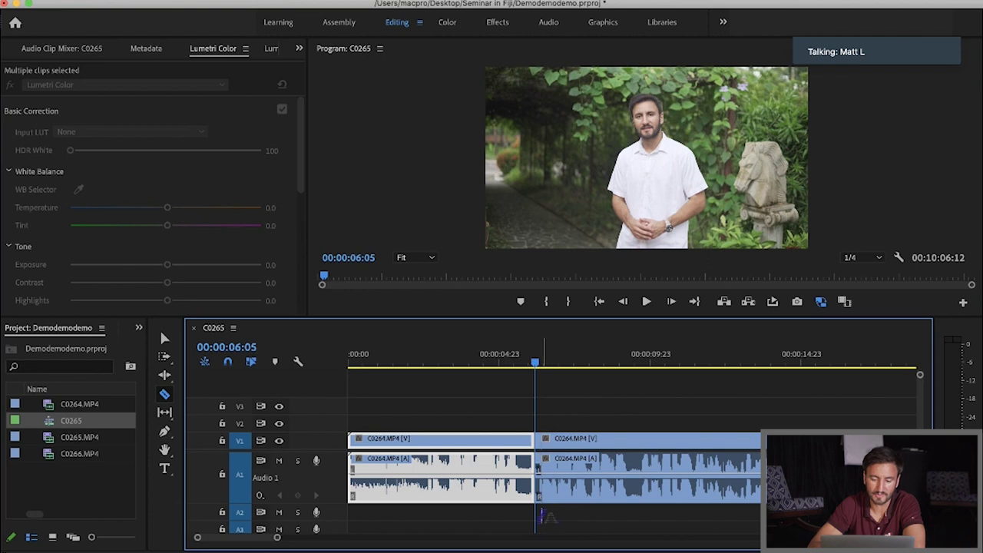
click(165, 338)
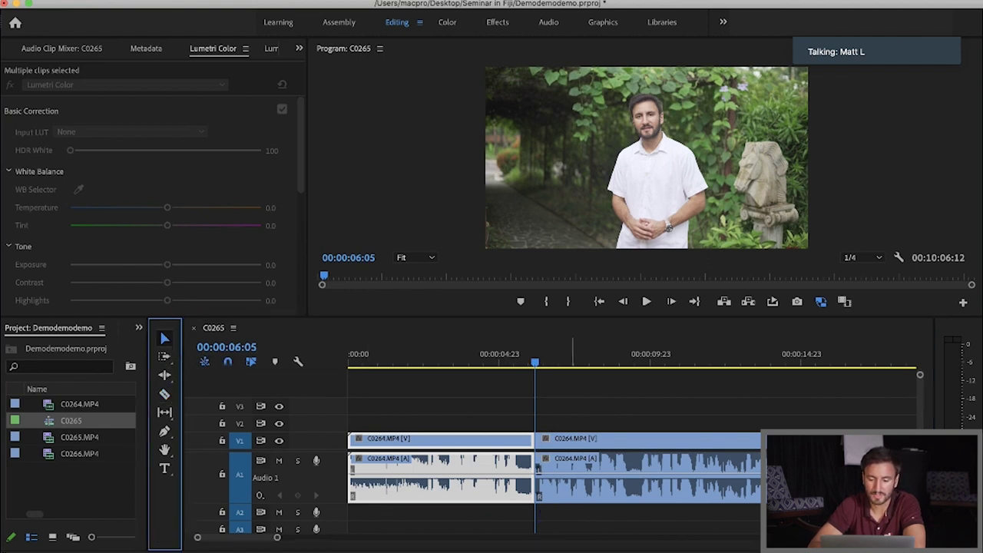
click(596, 461)
- Delete the silent opening piece of C0264 before the cut
click(496, 461)
click(618, 461)
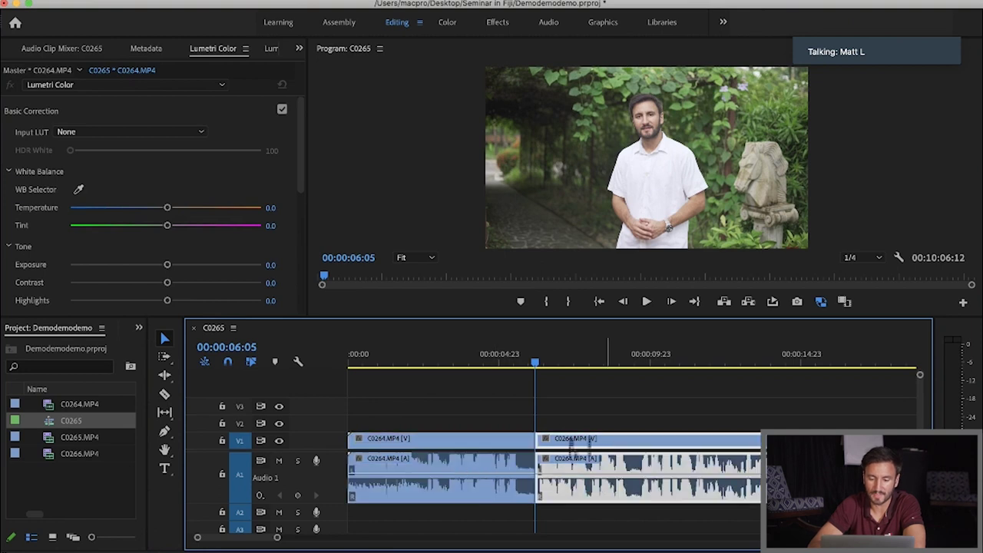
click(477, 460)
click(612, 461)
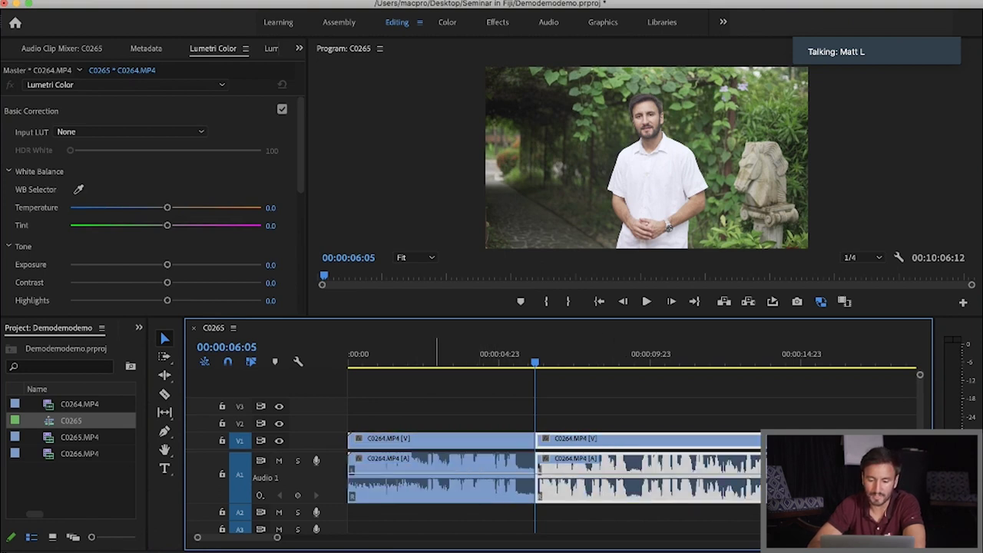
click(436, 461)
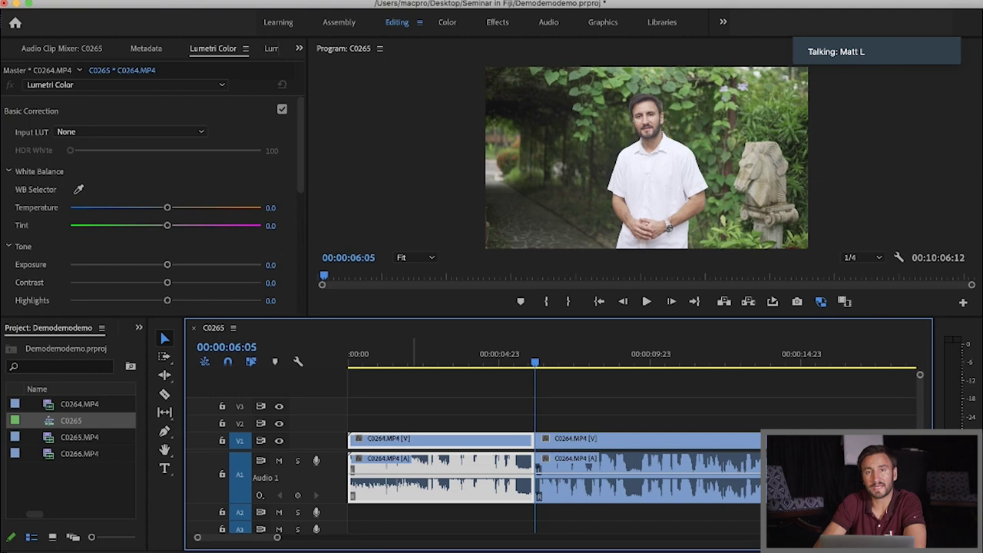
key(Delete)
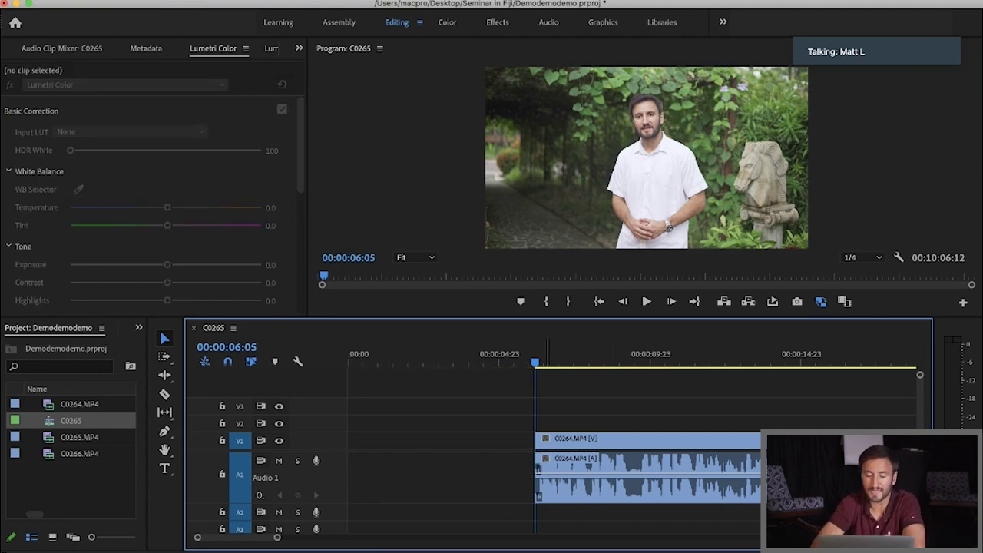
- Play back the remaining dialogue and stop at 00:00:29:16
key(space)
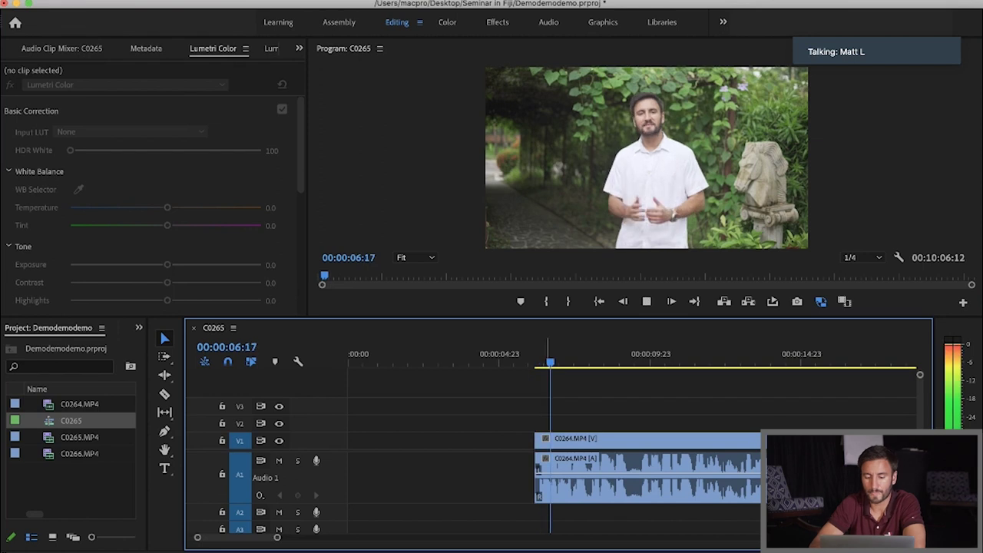
key(minus)
key(minus)
key(minus)
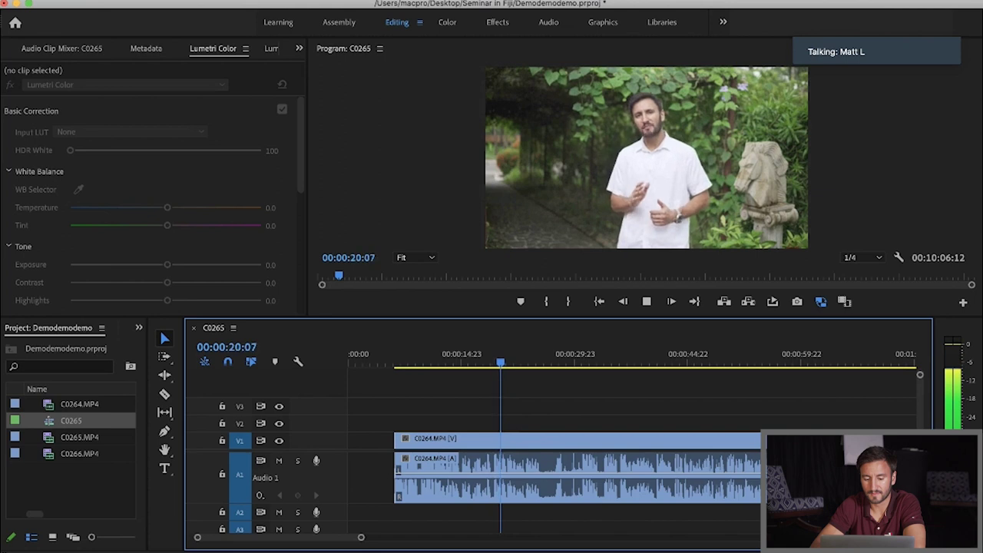
click(576, 453)
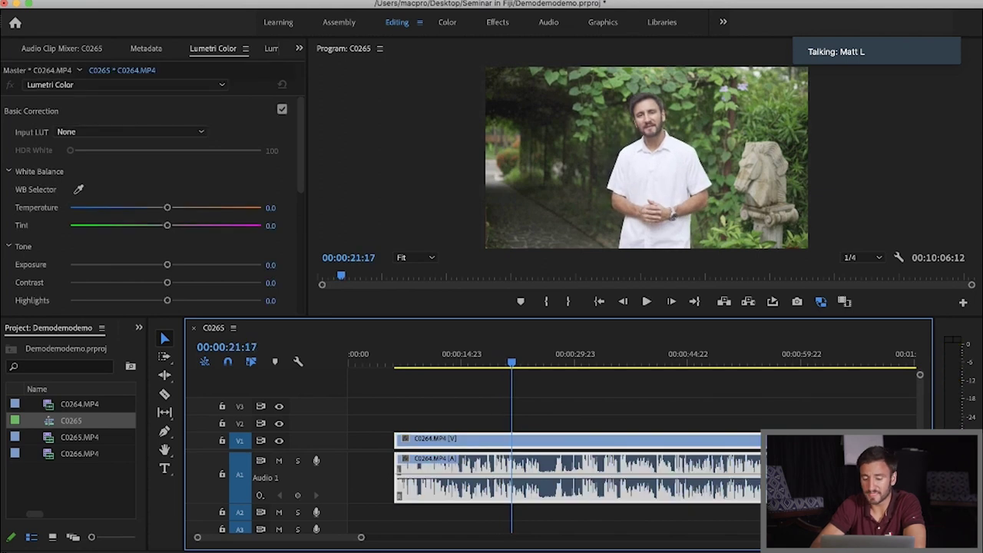
key(space)
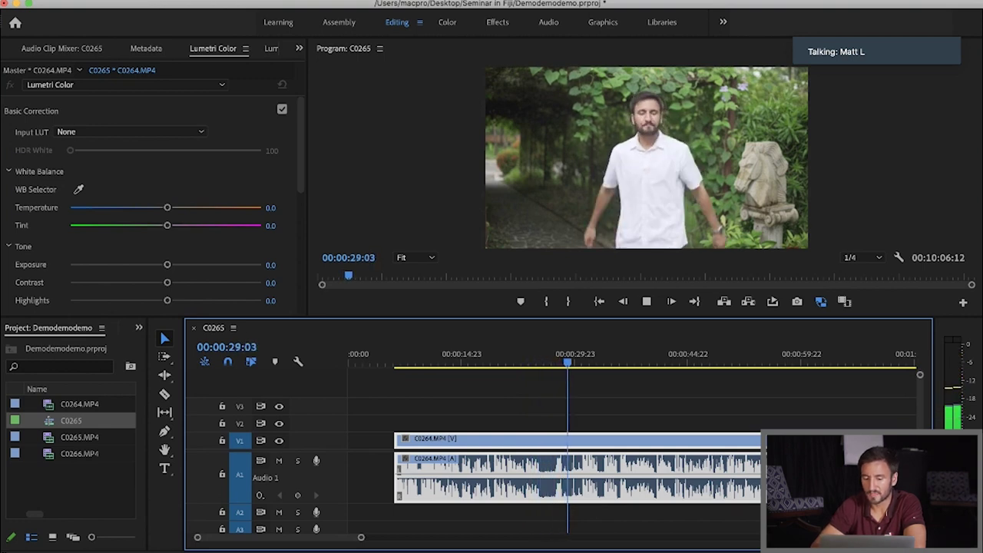
key(space)
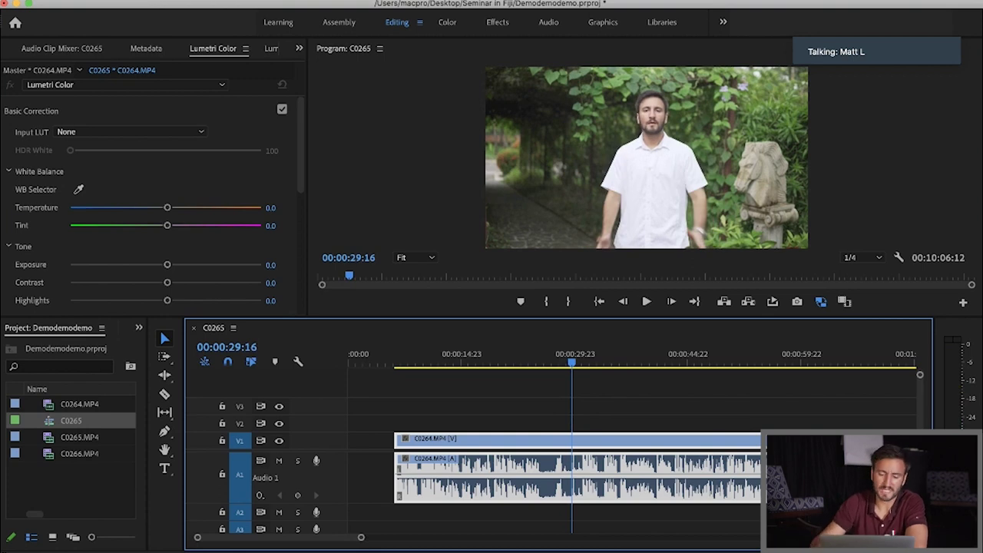
click(165, 395)
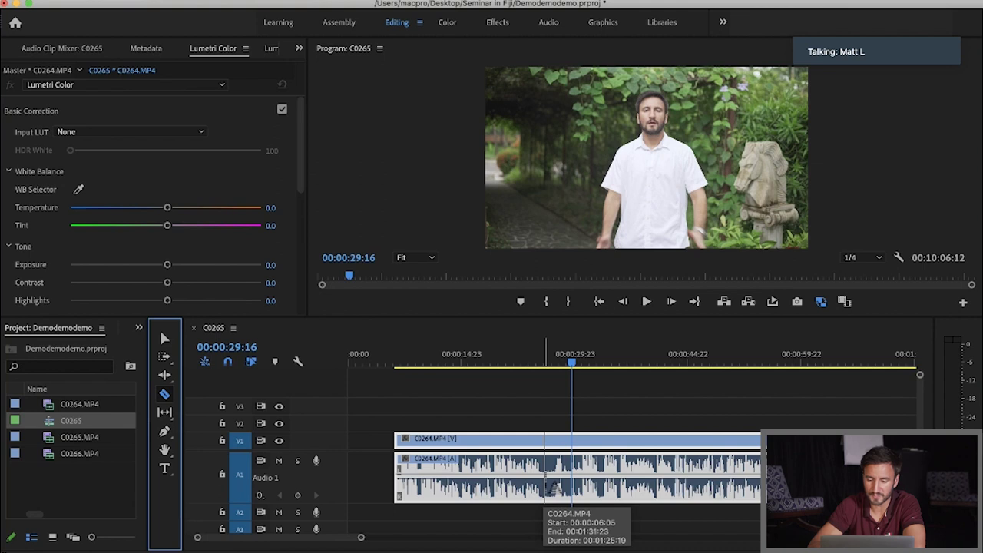
- Cut C0264 where the take ends near 25 seconds, delete the tail, and scrub the rest
click(543, 469)
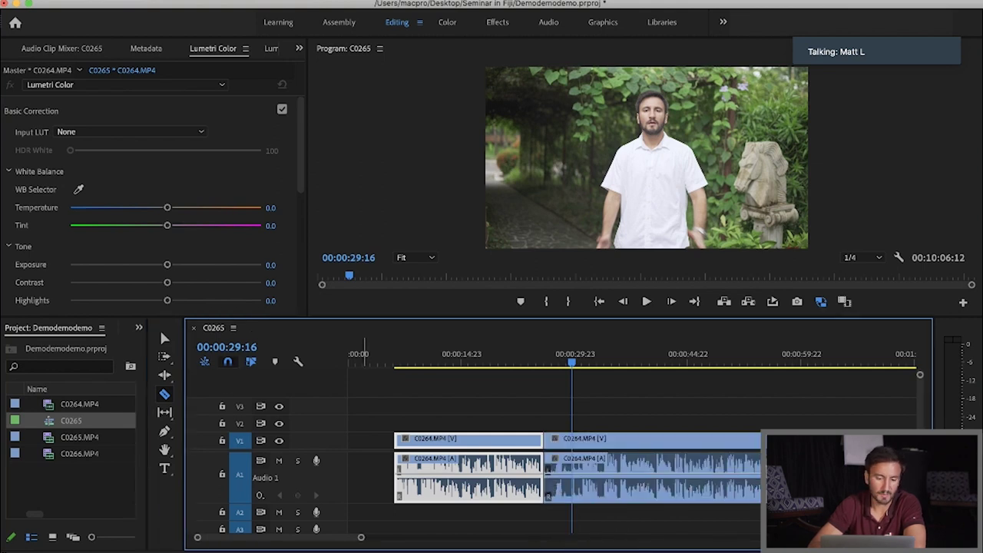
click(165, 338)
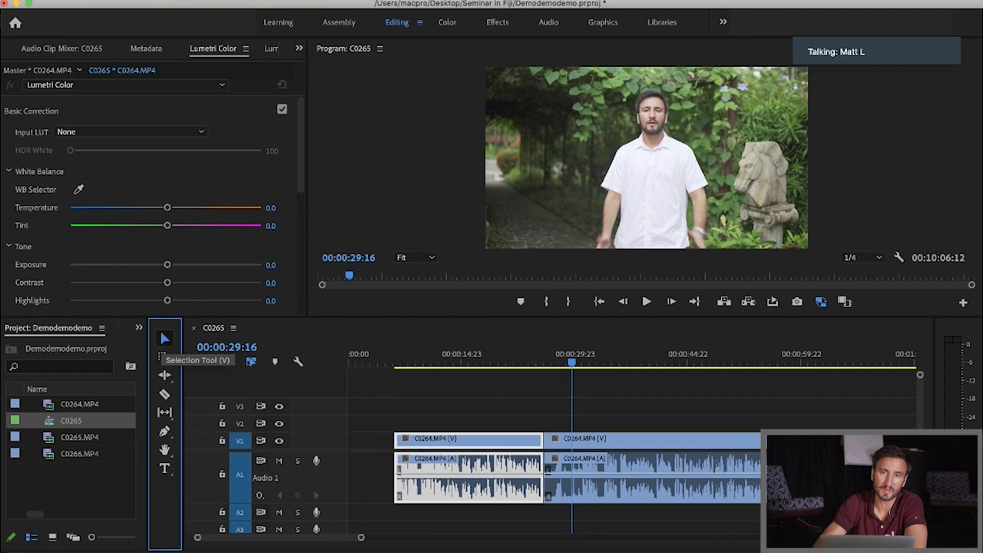
click(600, 444)
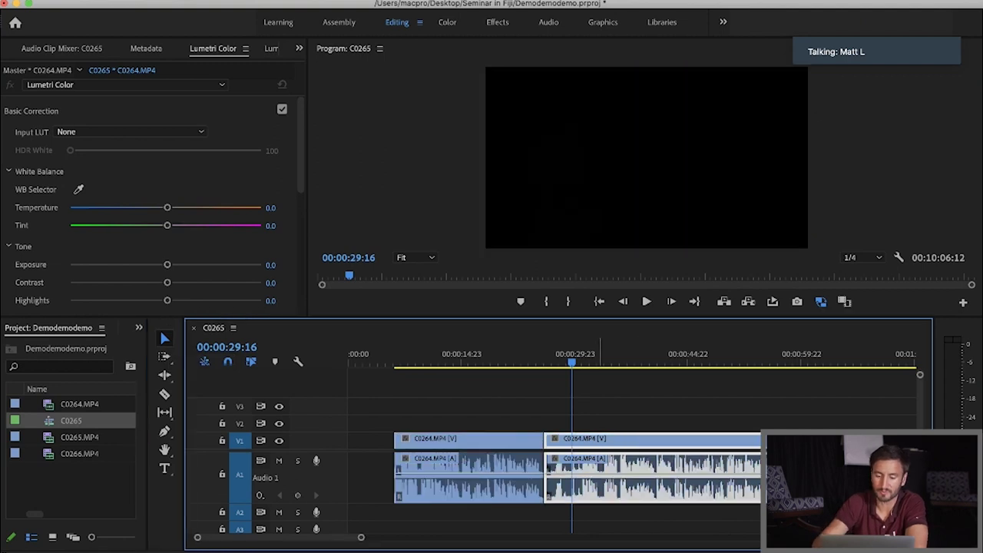
key(Delete)
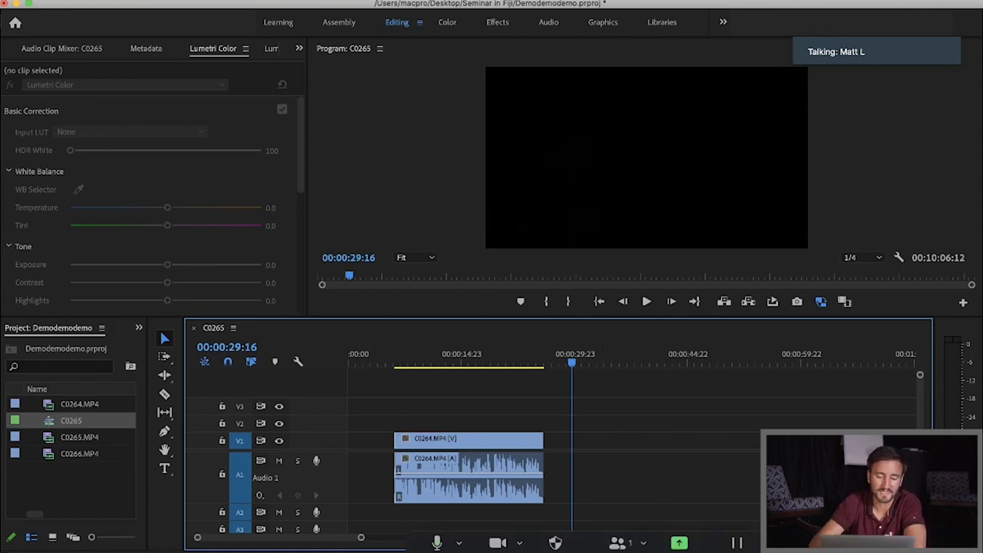
drag(409, 354, 538, 355)
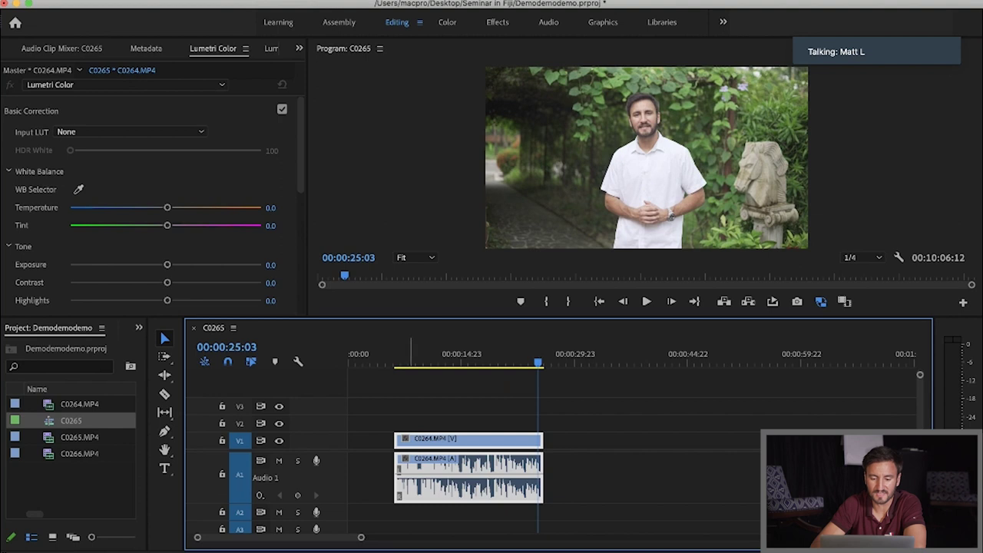
- Undo the gap close, zoom in on C0265 and play its silent lead-in
key(super+z)
key(super+z)
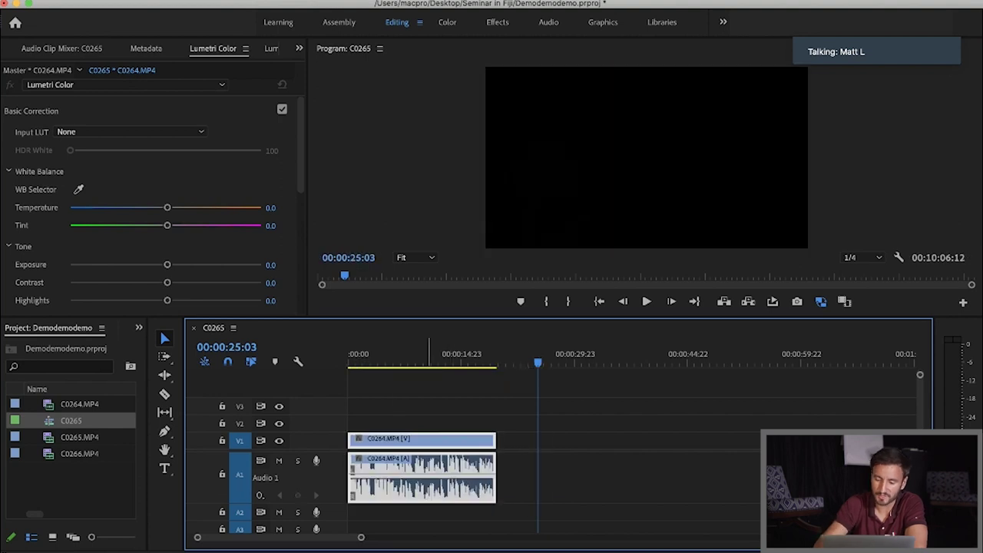
key(backslash)
key(Down)
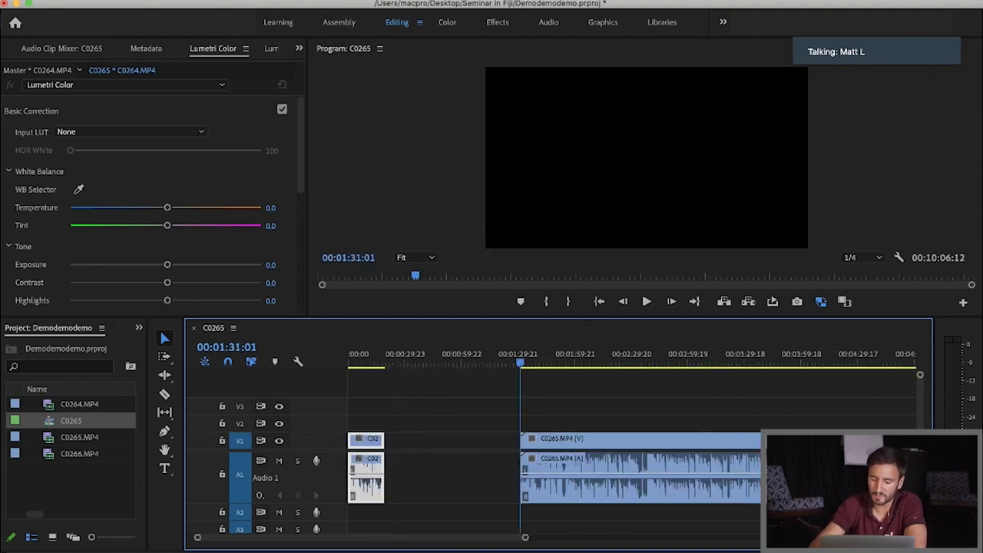
key(equal)
key(space)
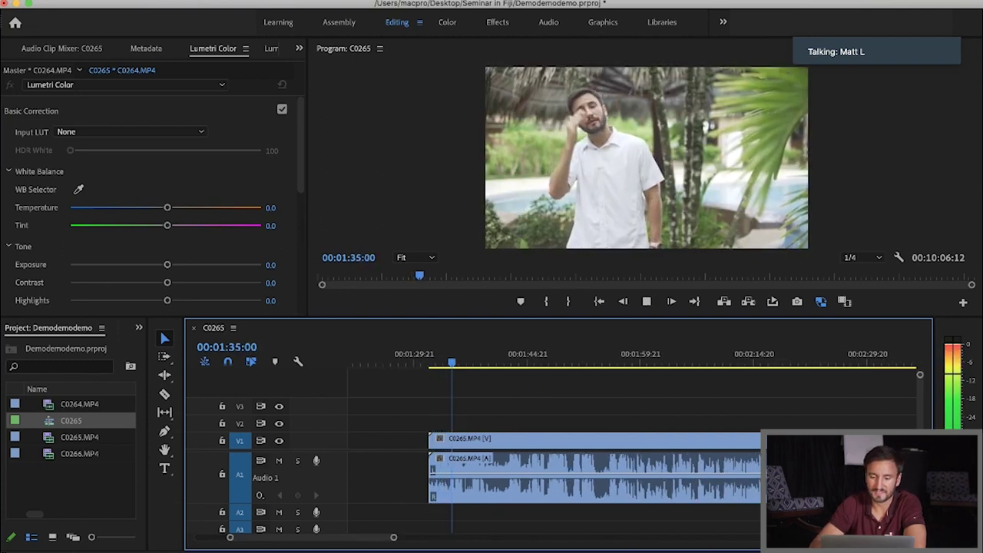
key(space)
key(d)
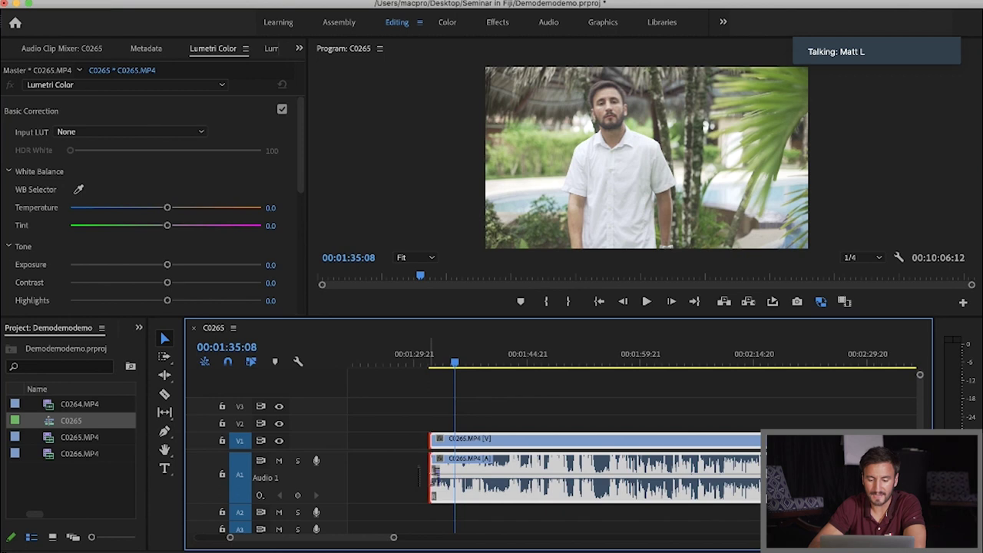
- Trim C0265's opening in two passes so it starts as the speaker talks, then replay it
drag(431, 492, 577, 488)
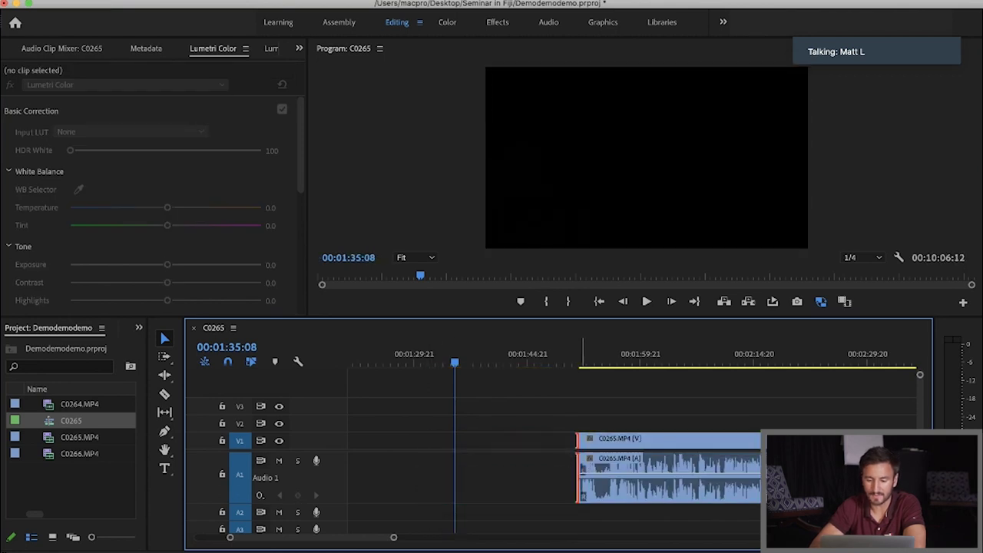
key(Down)
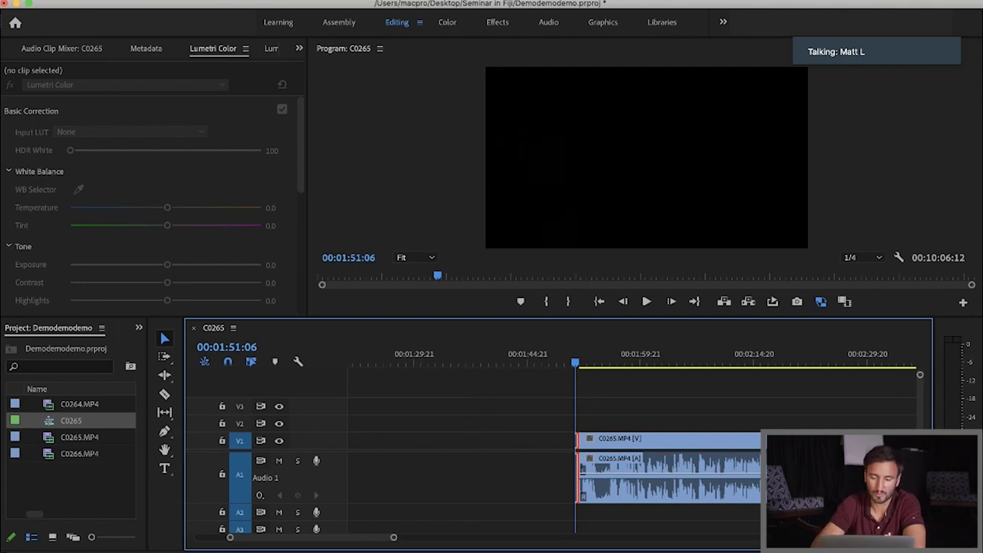
key(space)
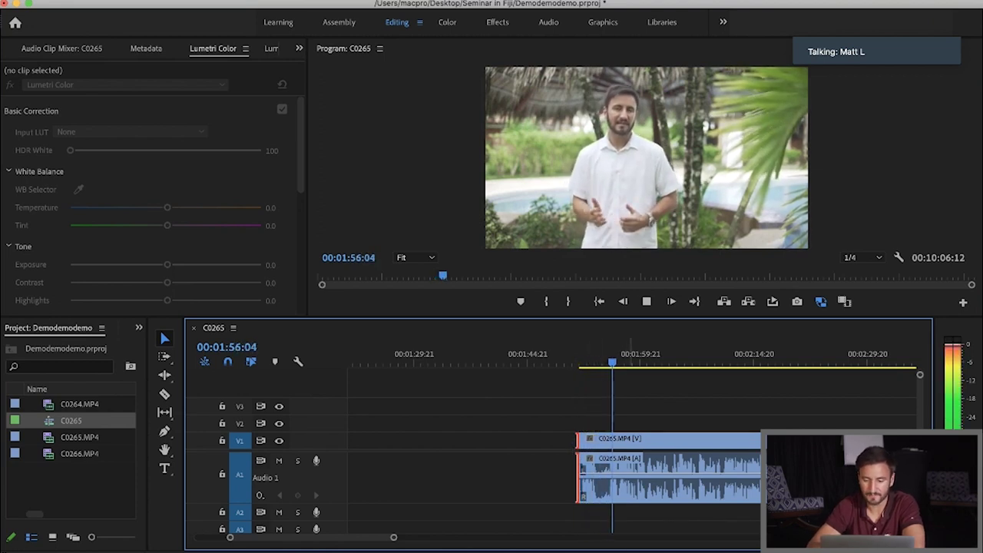
click(623, 491)
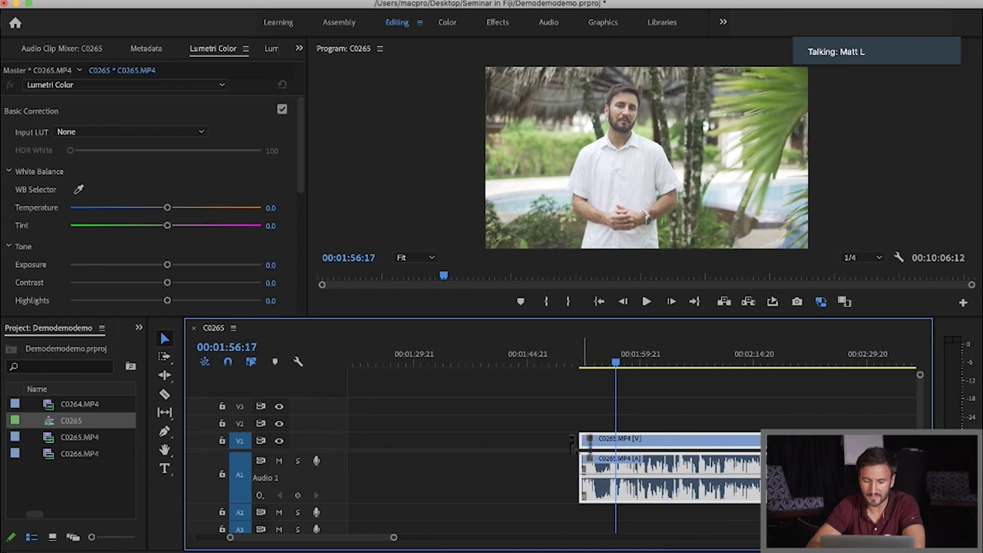
drag(582, 444, 607, 442)
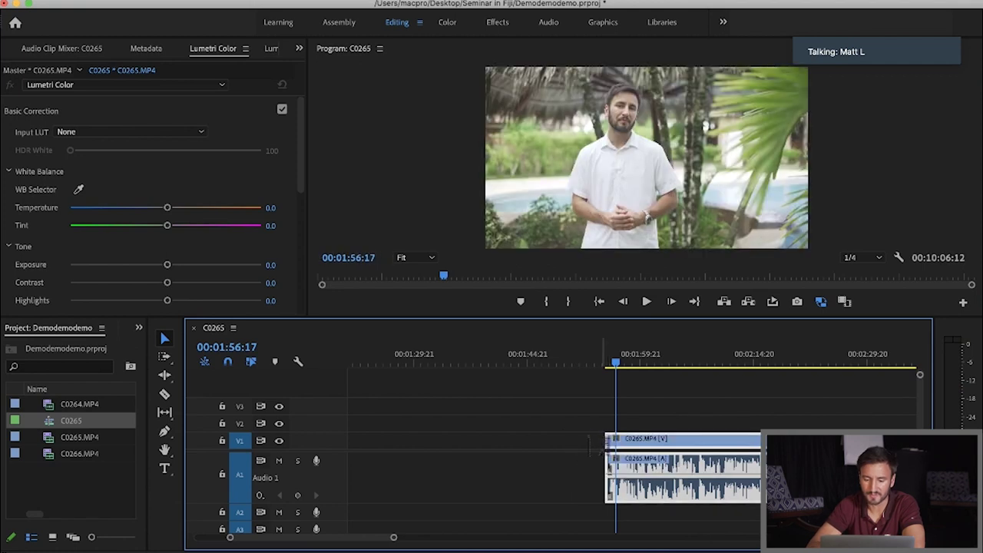
key(shift+k)
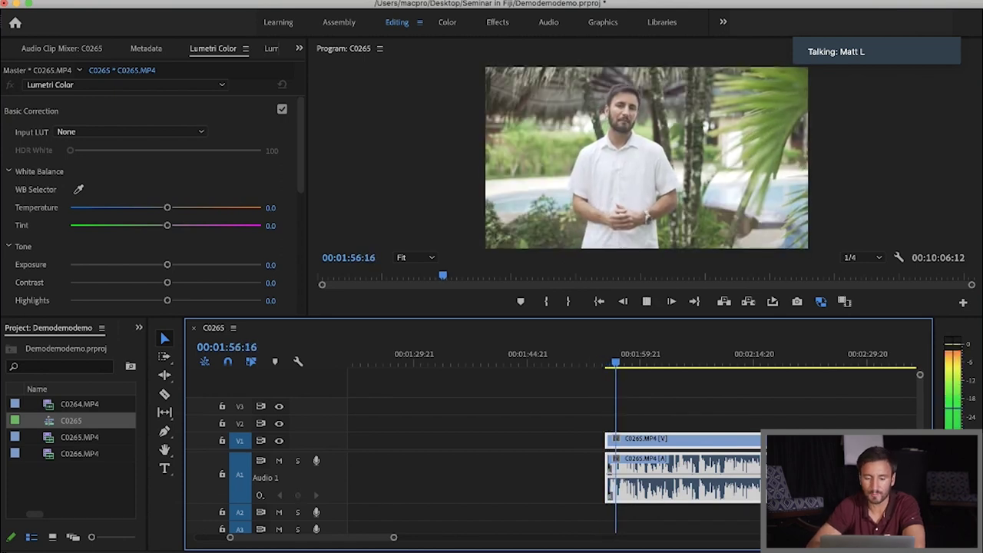
key(minus)
key(minus)
key(minus)
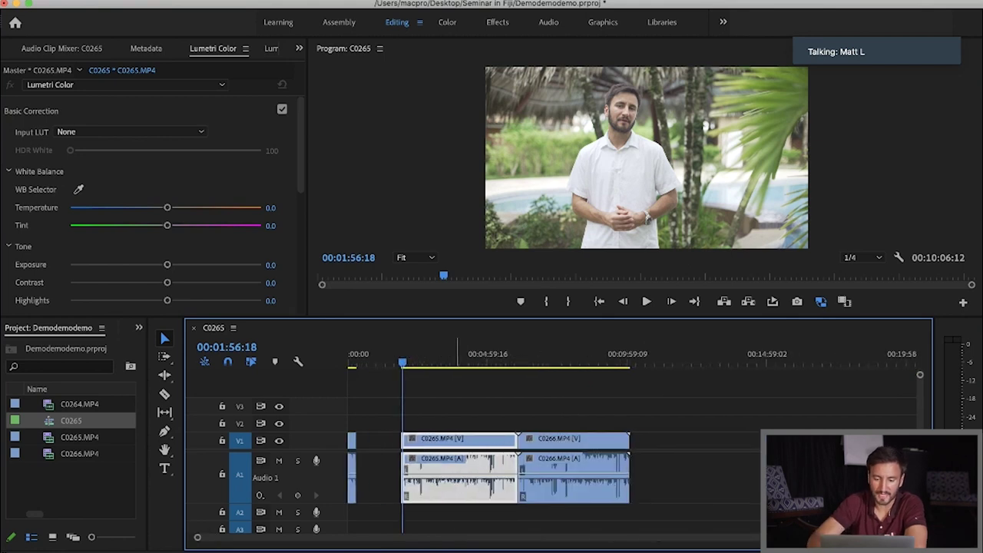
- Butt C0266 against C0265 to close the gap, scrub to review, and collapse track A1
drag(437, 469, 421, 469)
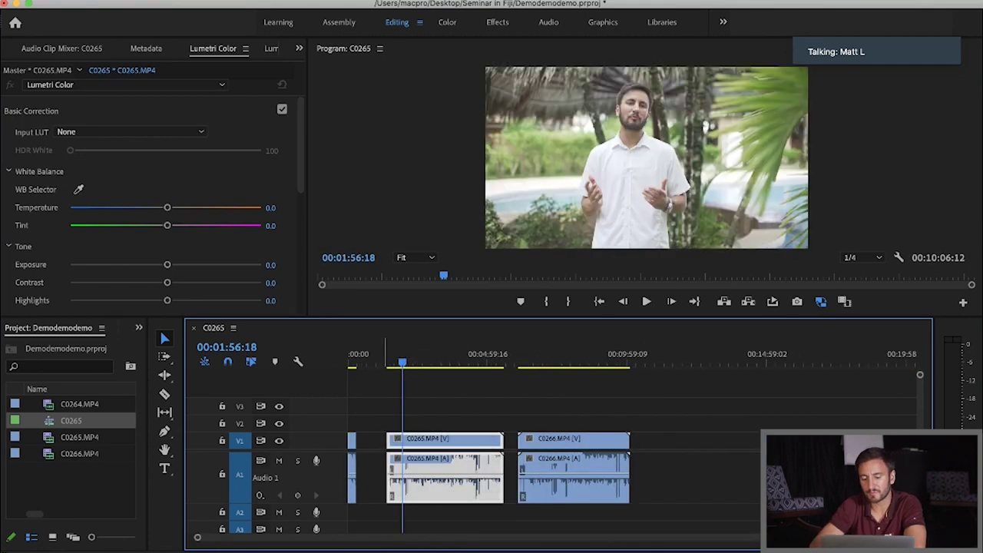
drag(562, 461, 548, 464)
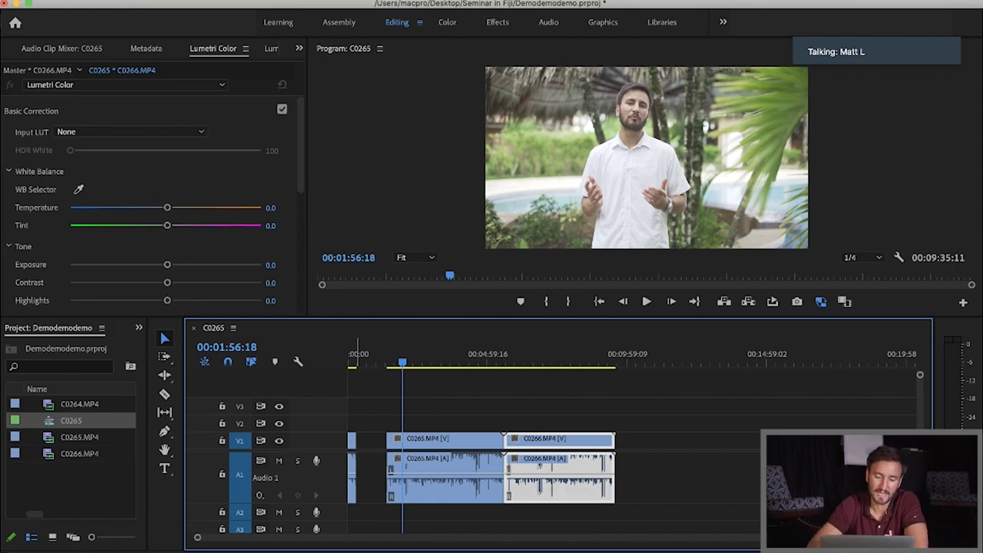
click(383, 359)
drag(383, 359, 534, 359)
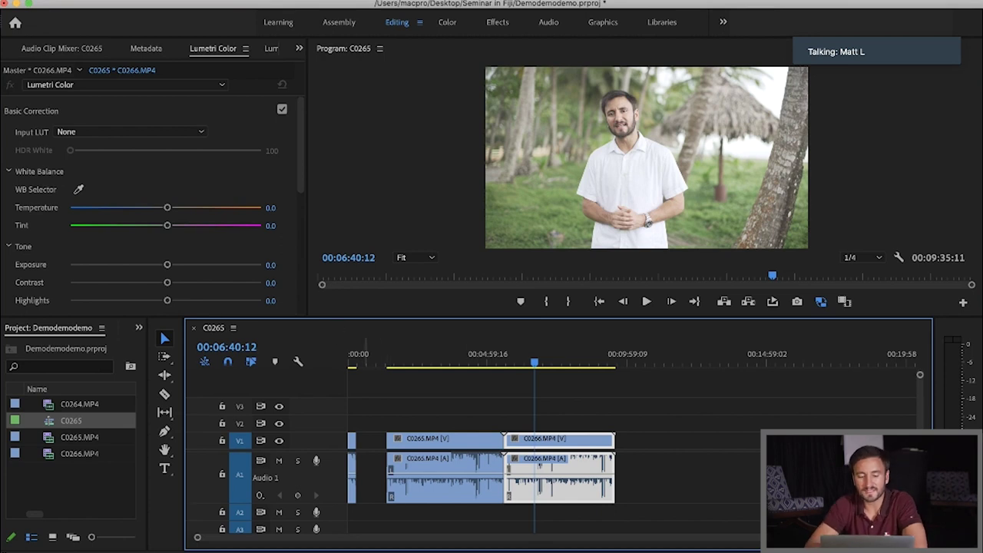
drag(395, 360, 384, 359)
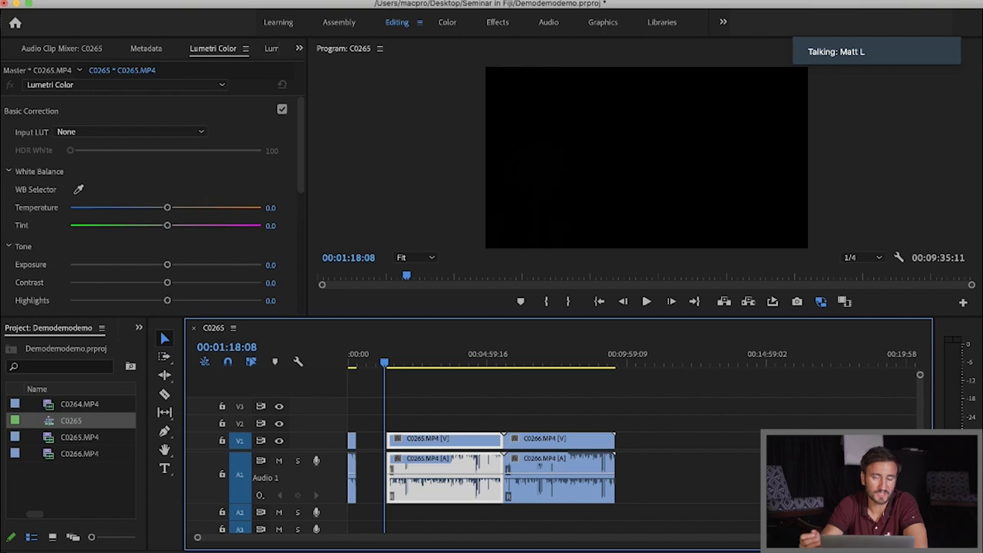
click(676, 476)
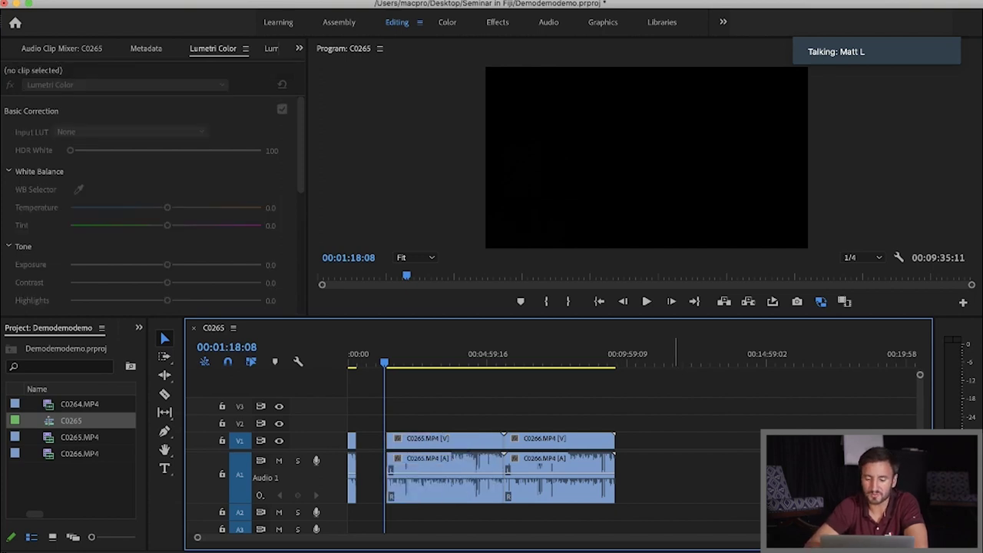
key(shift+minus)
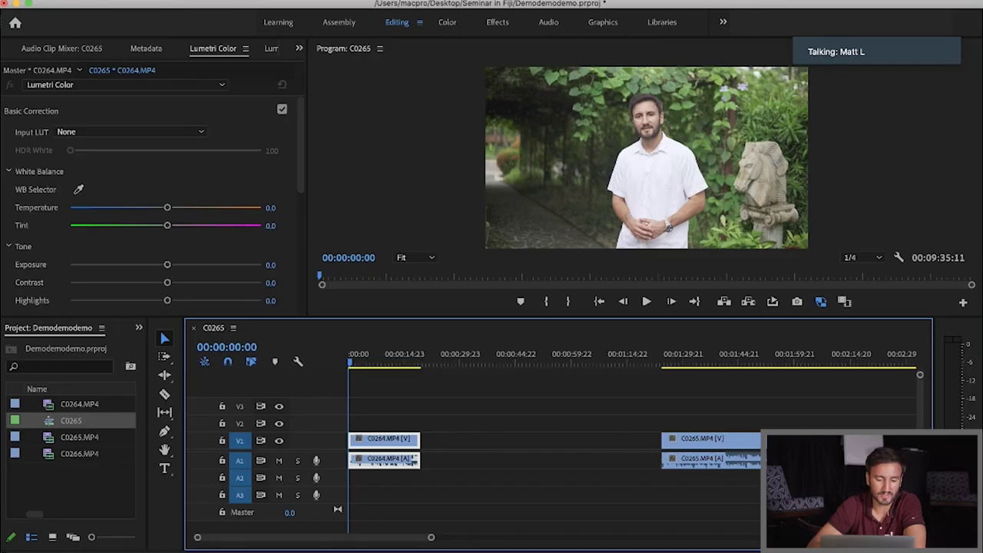
key(super+i)
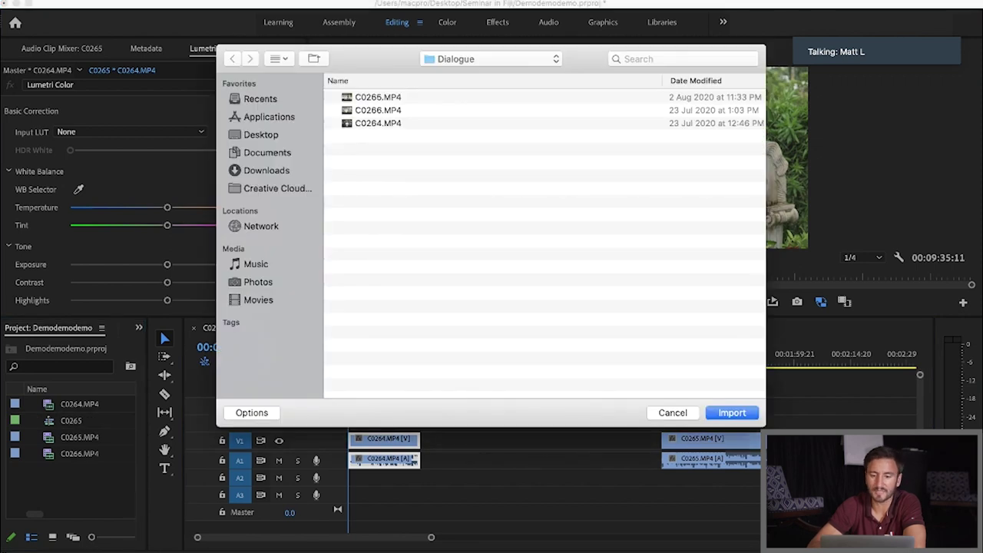
- Navigate to Seminar in Fiji > Broll and preview the Martinique aerial drone clip
click(492, 59)
key(Escape)
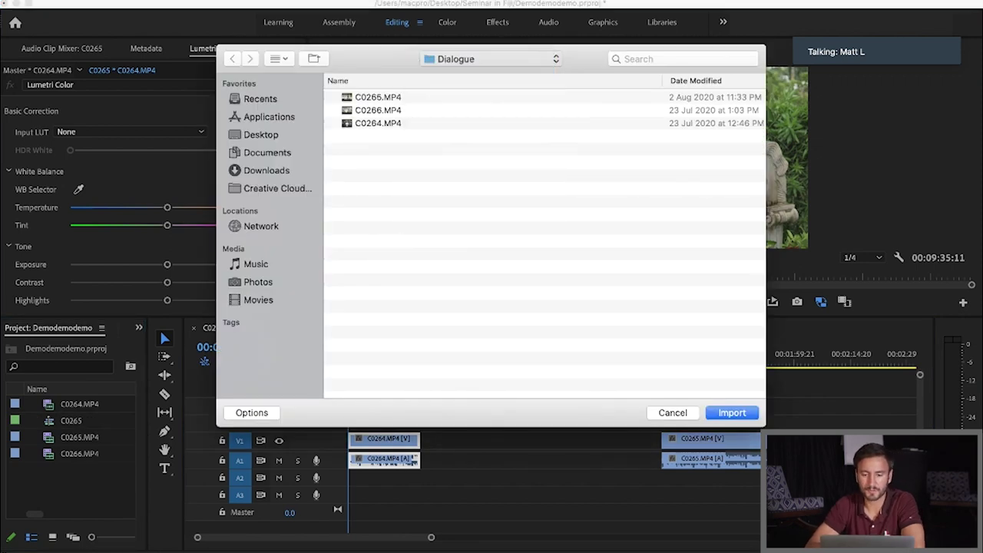
key(super+Up)
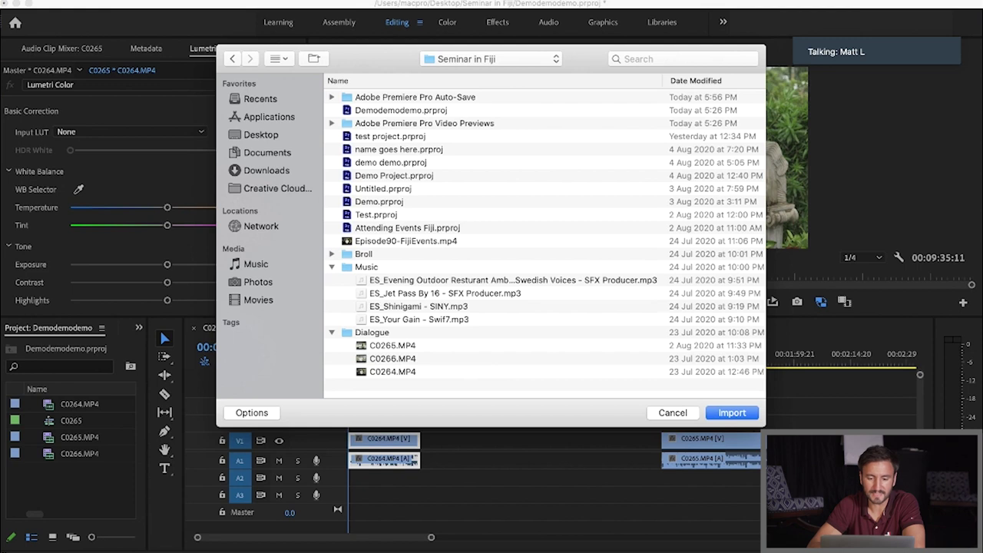
click(363, 253)
key(Right)
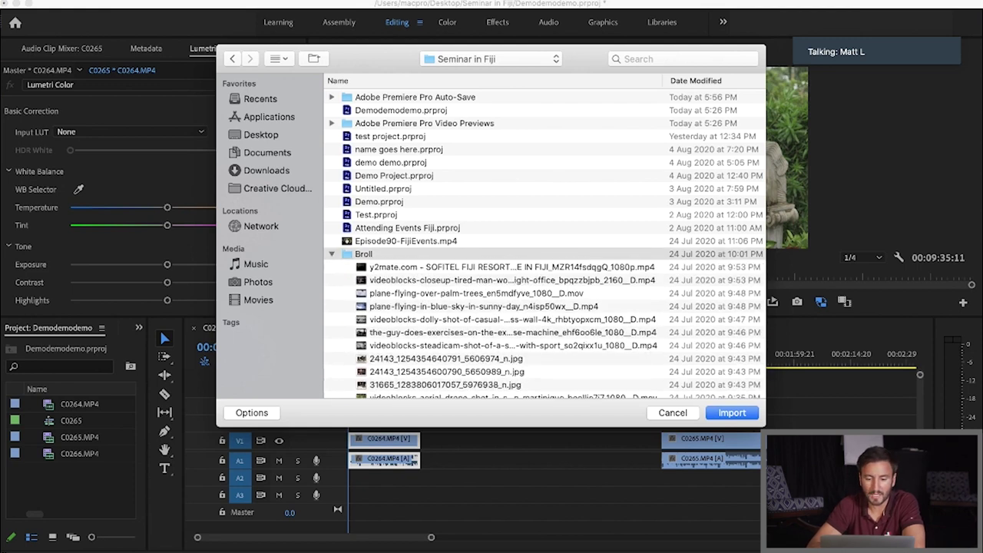
scroll(545, 238, down, 3)
click(446, 247)
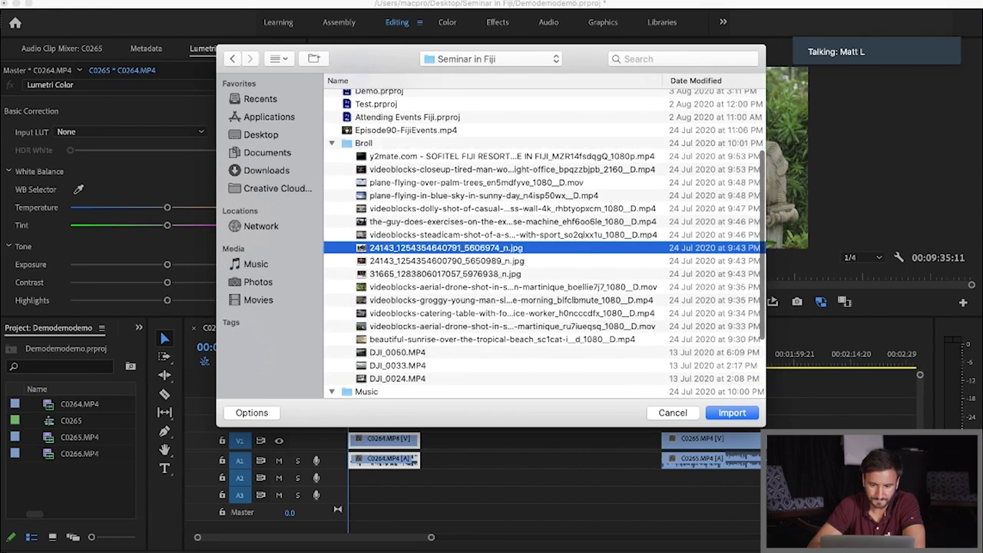
click(476, 234)
click(506, 287)
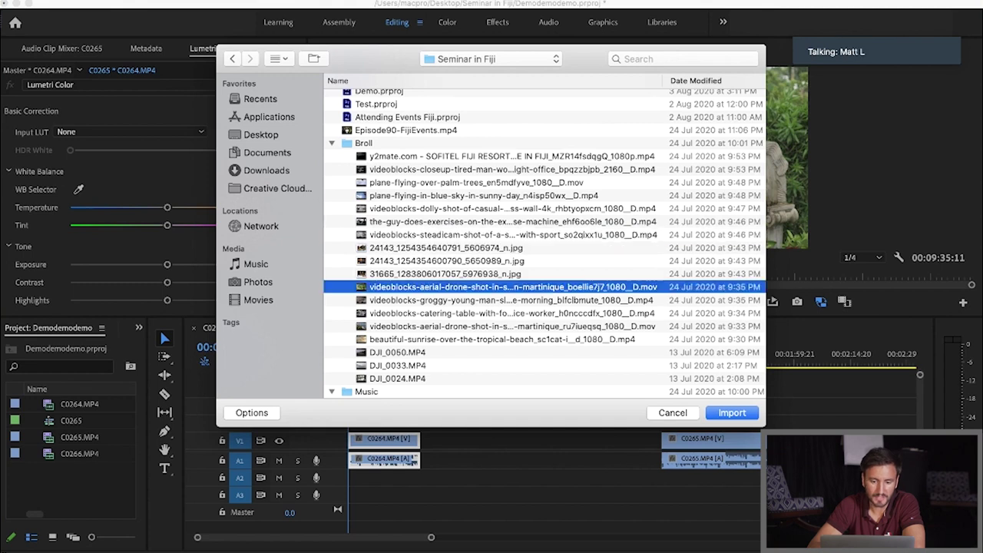
scroll(543, 244, down, 3)
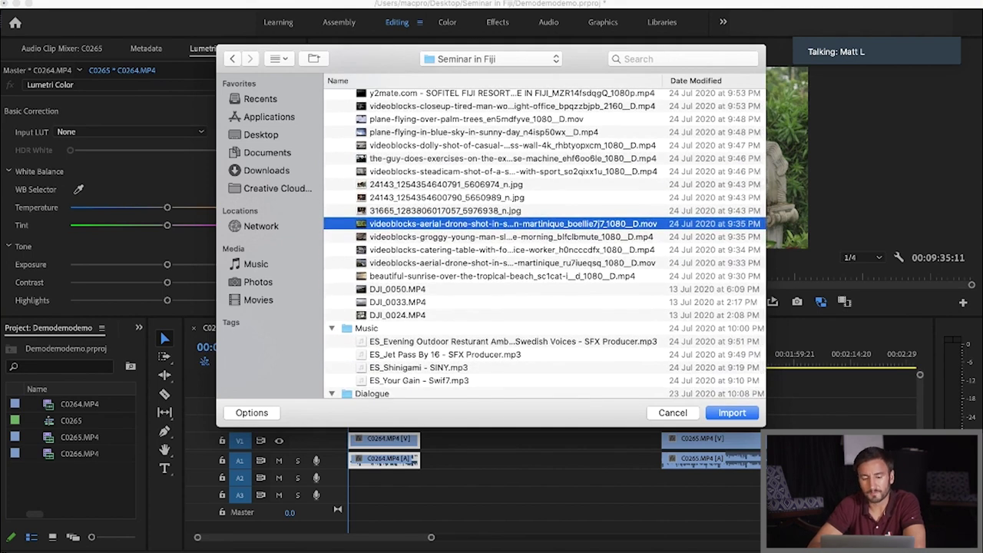
key(space)
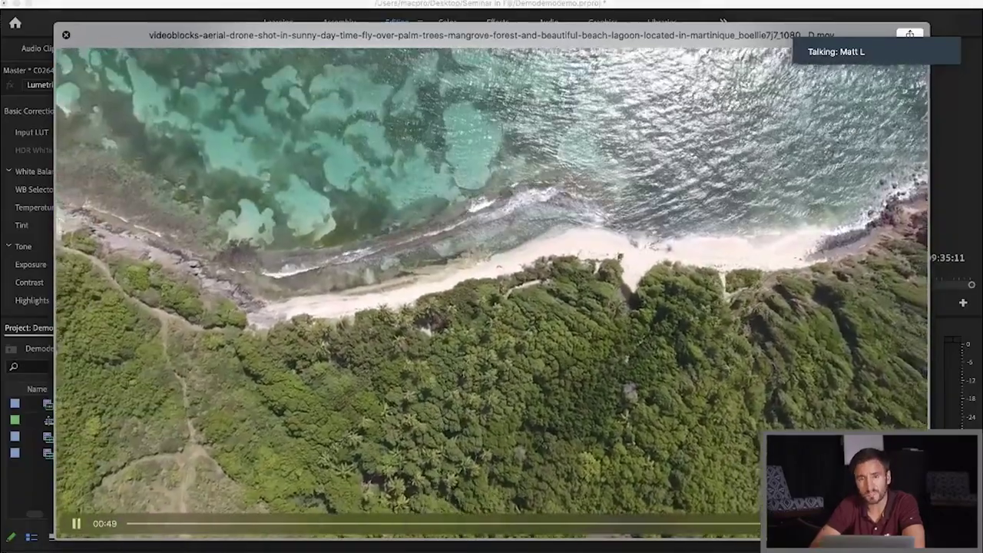
key(space)
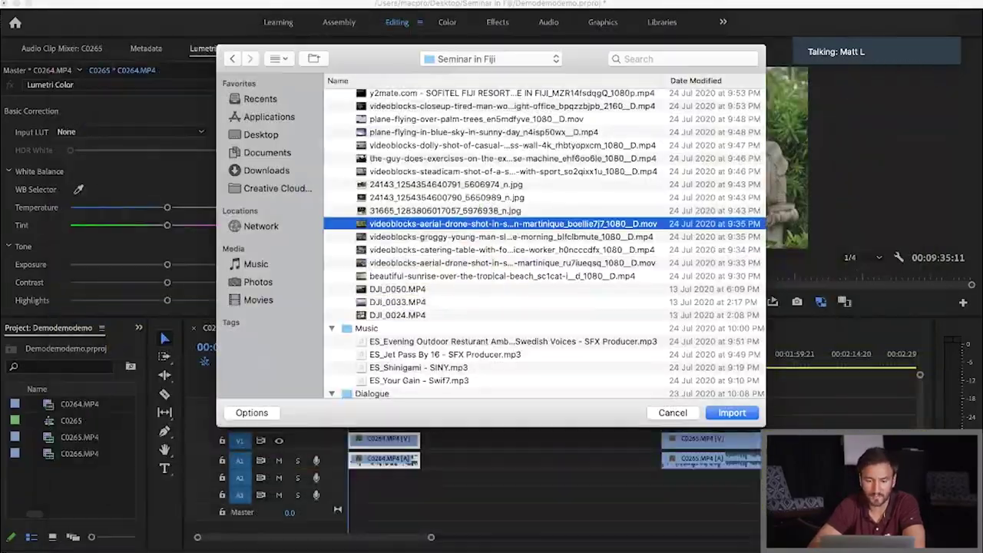
- Preview DJI_0033.MP4 and DJI_0024.MP4, then select all three drone clips and import them
click(397, 288)
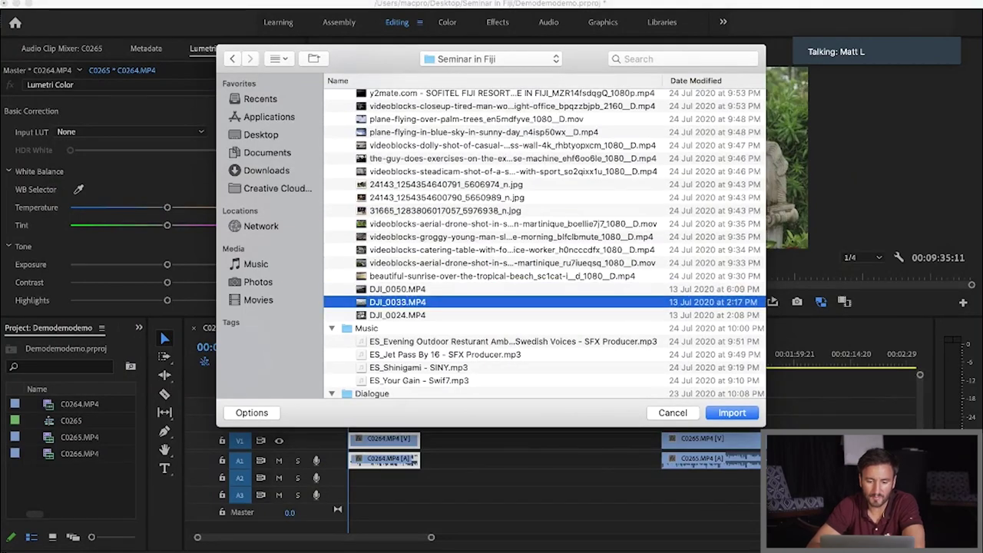
key(space)
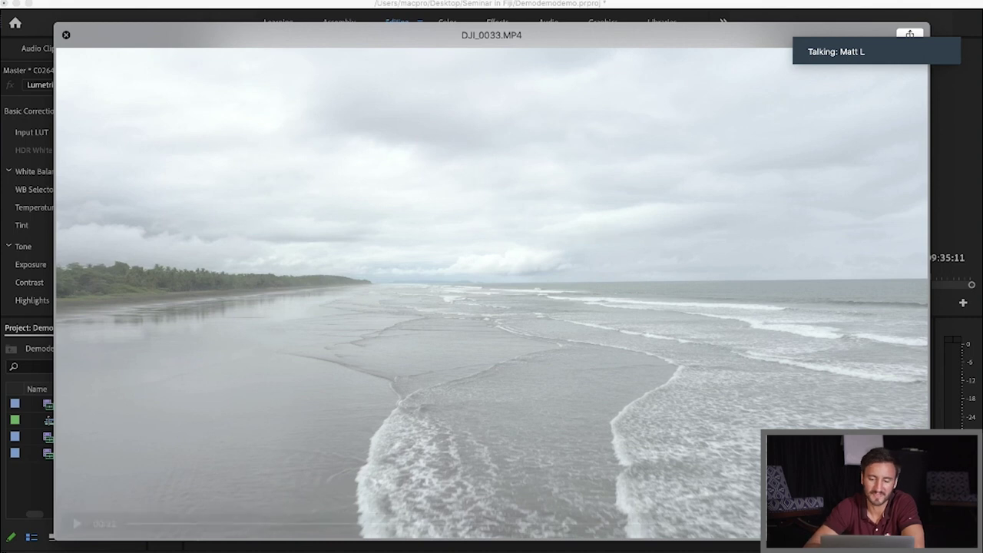
key(space)
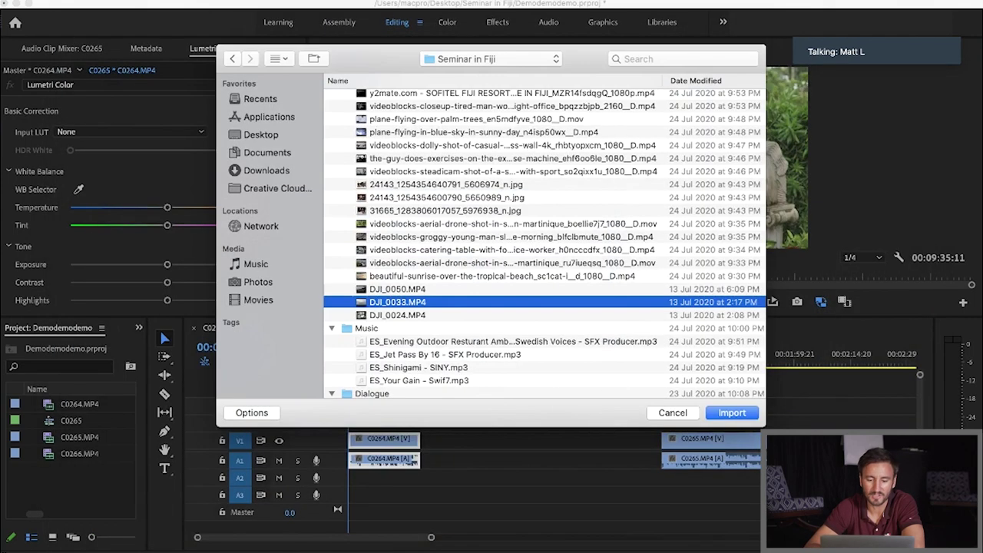
key(Down)
key(space)
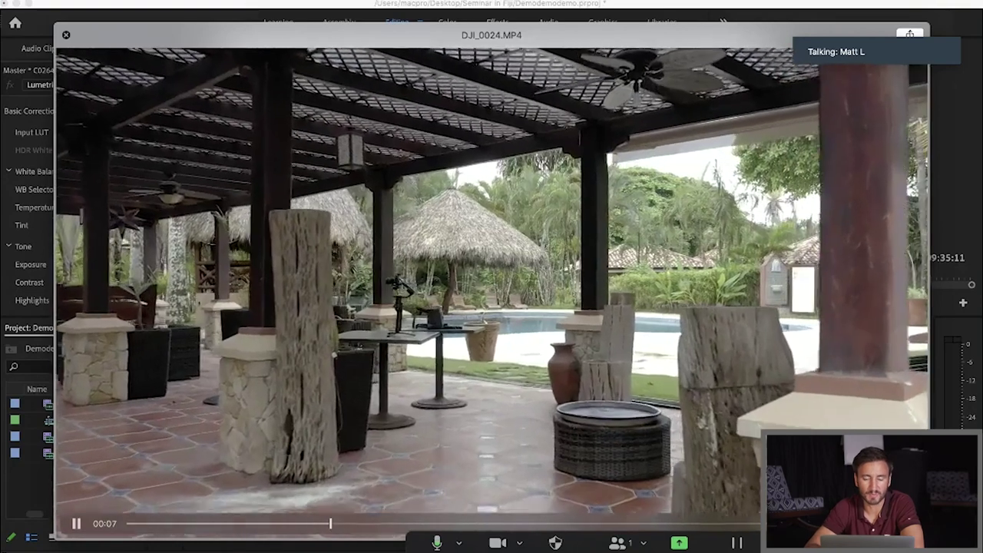
key(space)
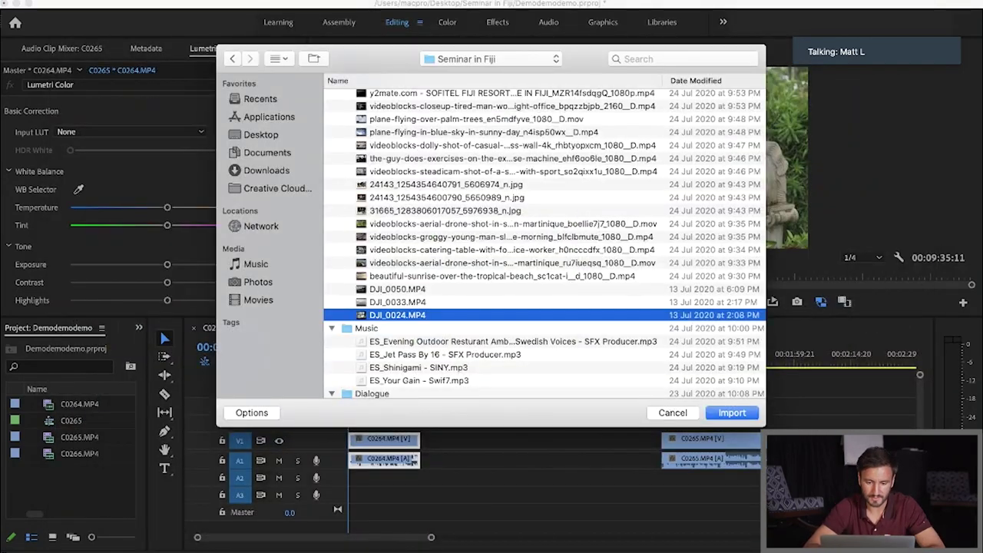
key(shift+Up)
super+click(513, 223)
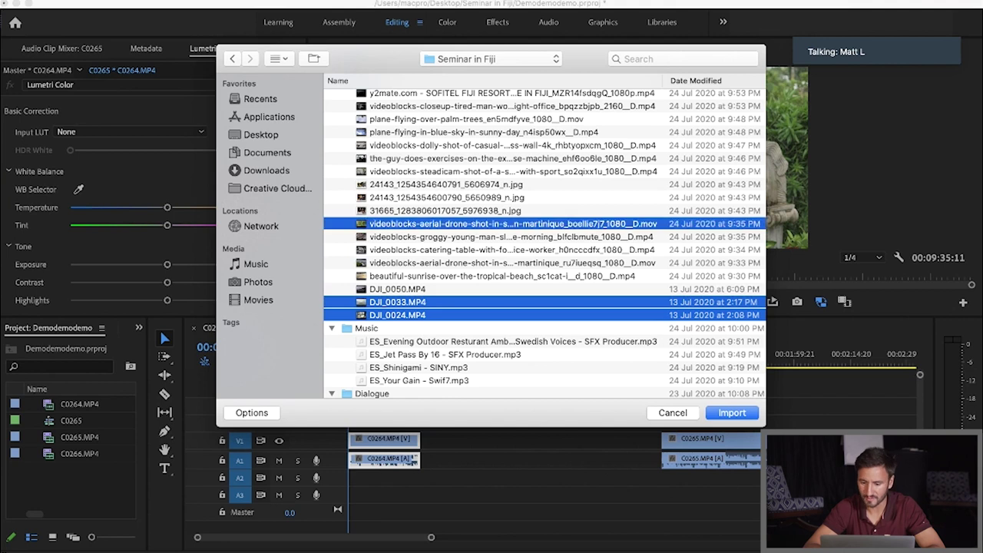
key(Return)
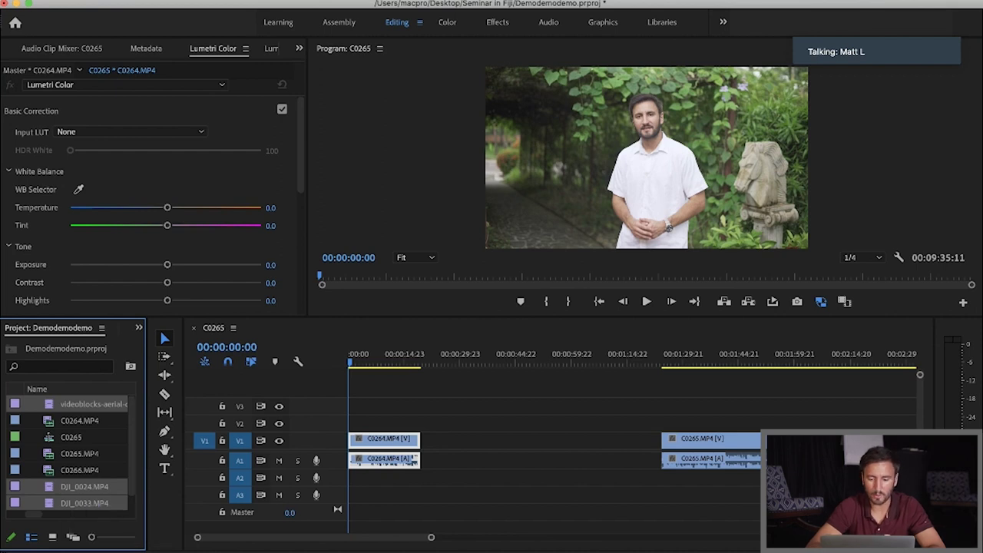
- Drop the videoblocks, DJI_0033 and DJI_0024 clips onto V2 and shift them past C0264
drag(84, 486, 461, 435)
mouse_move(411, 357)
mouse_down()
mouse_move(467, 357)
mouse_move(395, 357)
mouse_up()
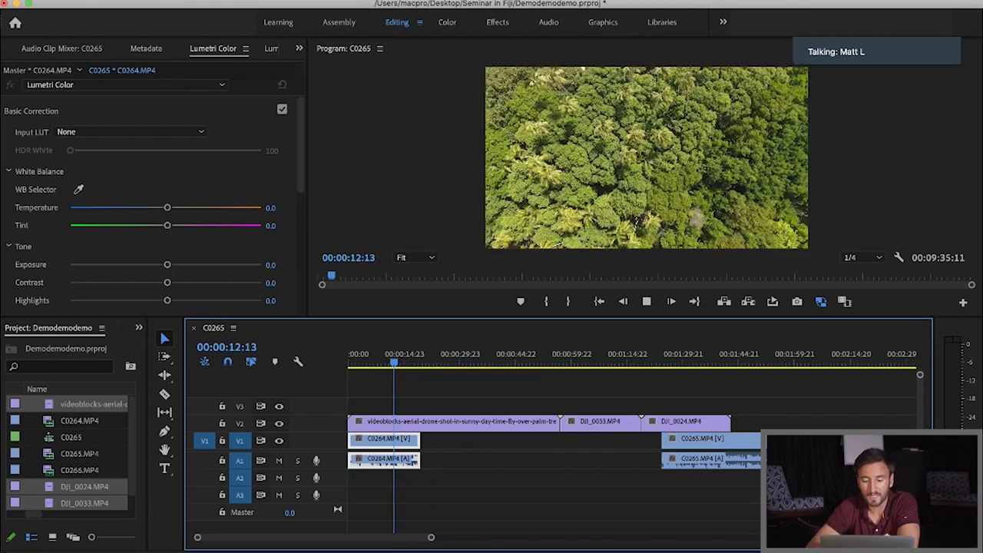
key(space)
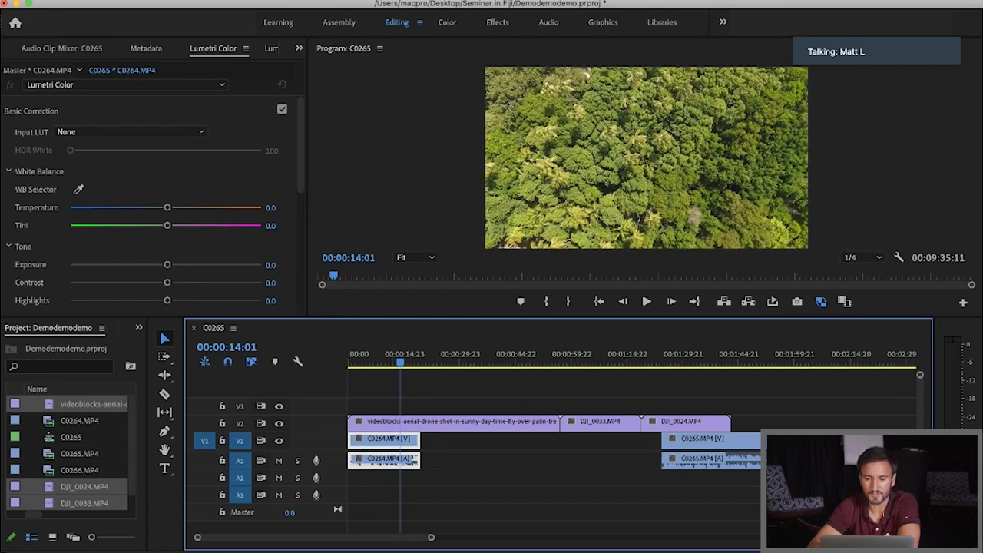
click(392, 421)
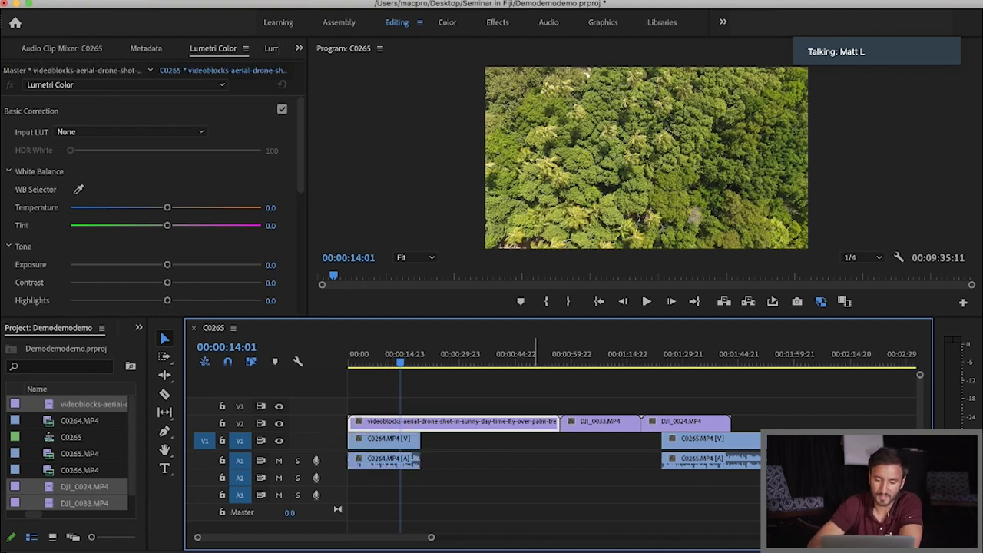
click(472, 357)
drag(430, 388, 756, 436)
drag(436, 436, 499, 430)
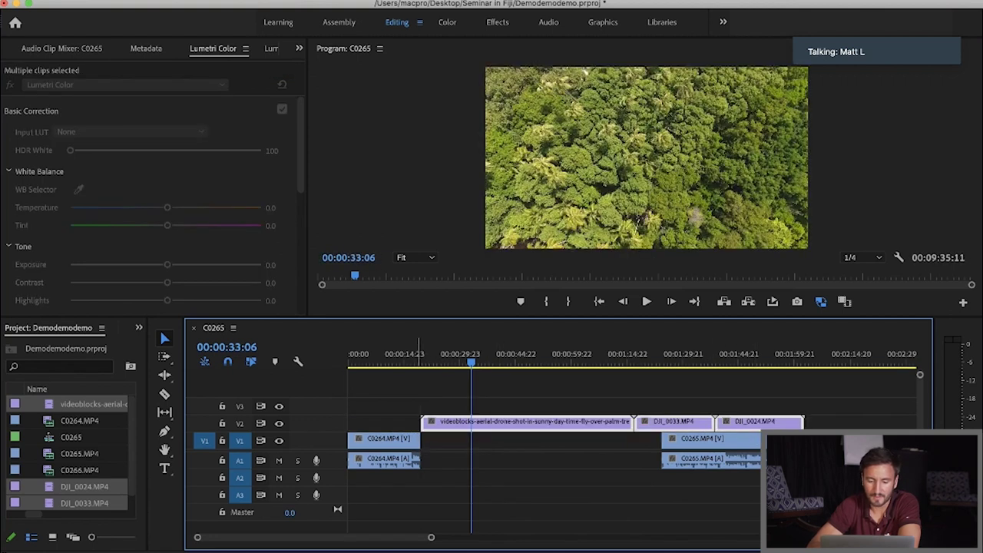
click(402, 355)
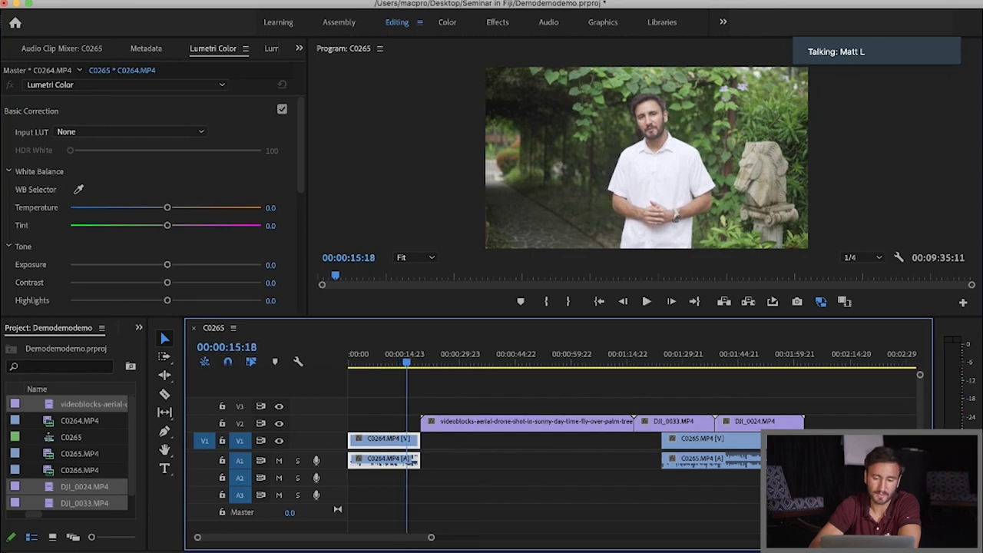
drag(407, 355, 528, 356)
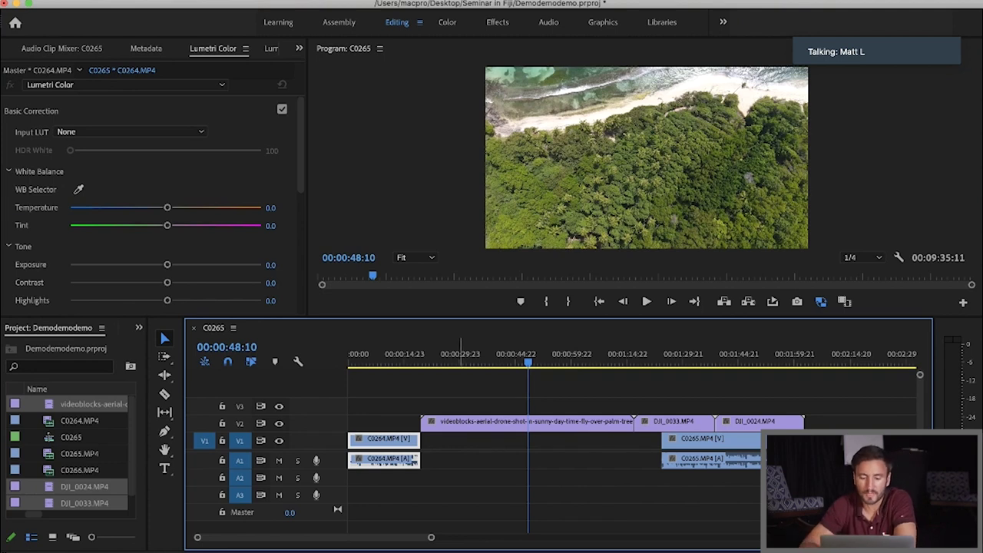
- Shorten the aerial palm-tree clip on V2, slide it after C0264, and butt DJI_0033 against it
drag(423, 421, 530, 408)
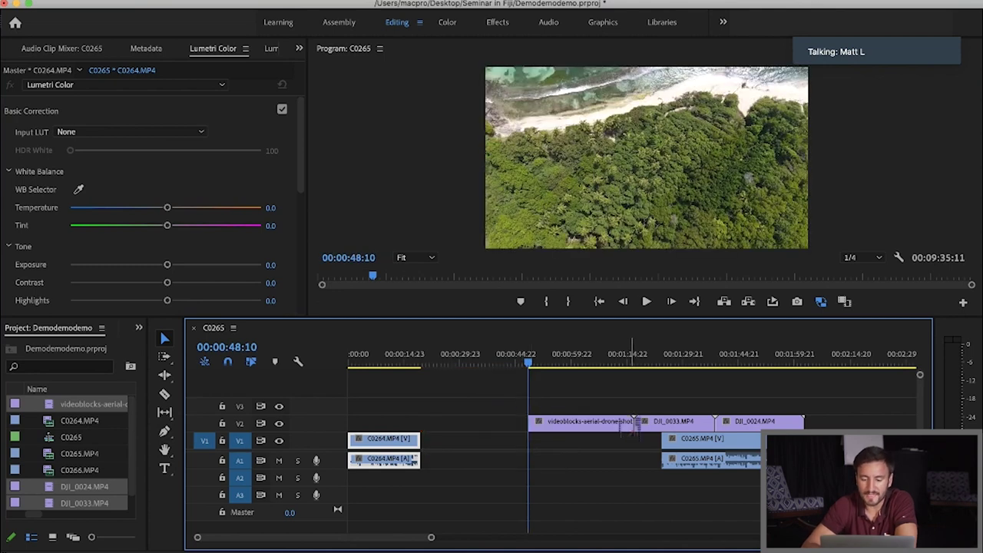
drag(632, 421, 550, 422)
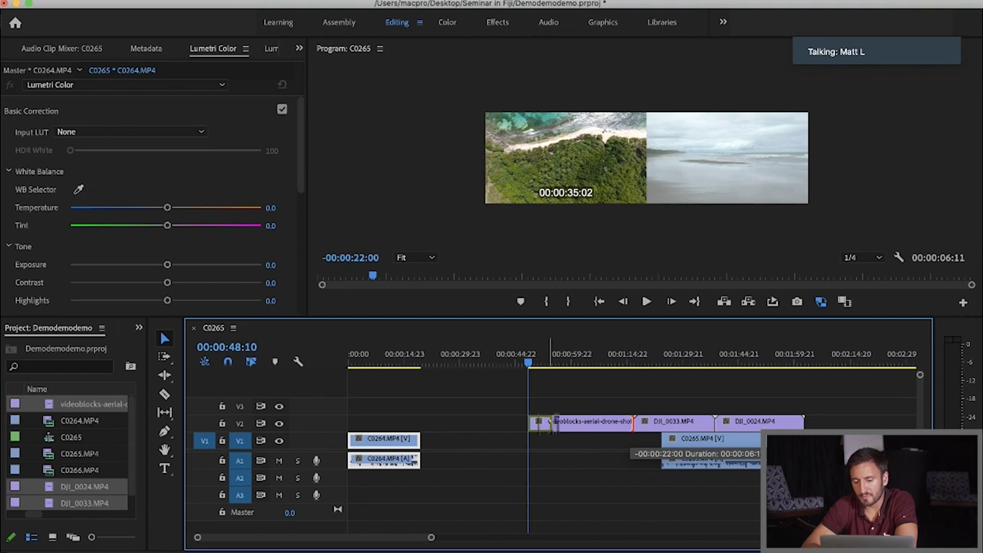
drag(550, 422, 548, 424)
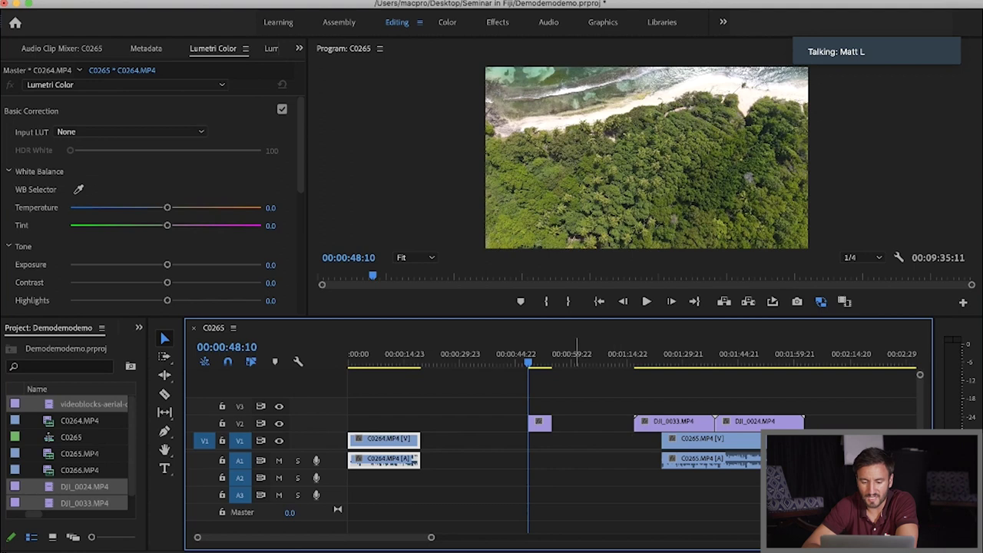
drag(541, 422, 441, 435)
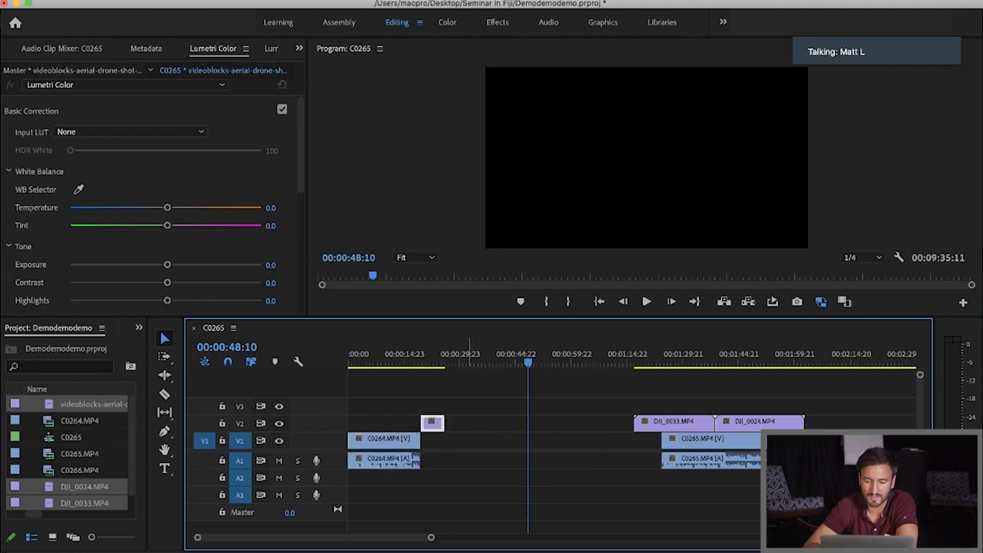
drag(679, 422, 492, 424)
click(459, 354)
key(space)
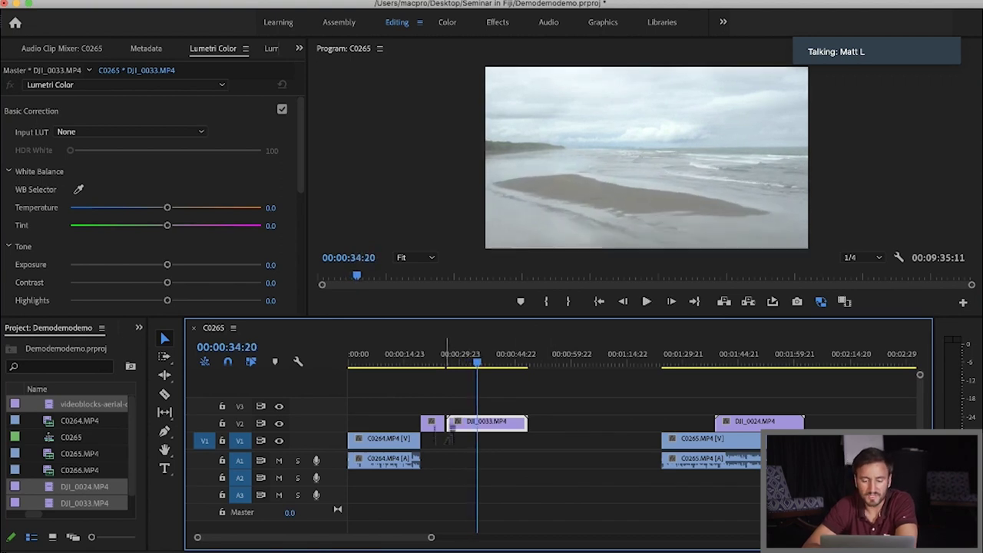
- Trim DJI_0033's start and end to the playhead and move DJI_0024 beside it
key(space)
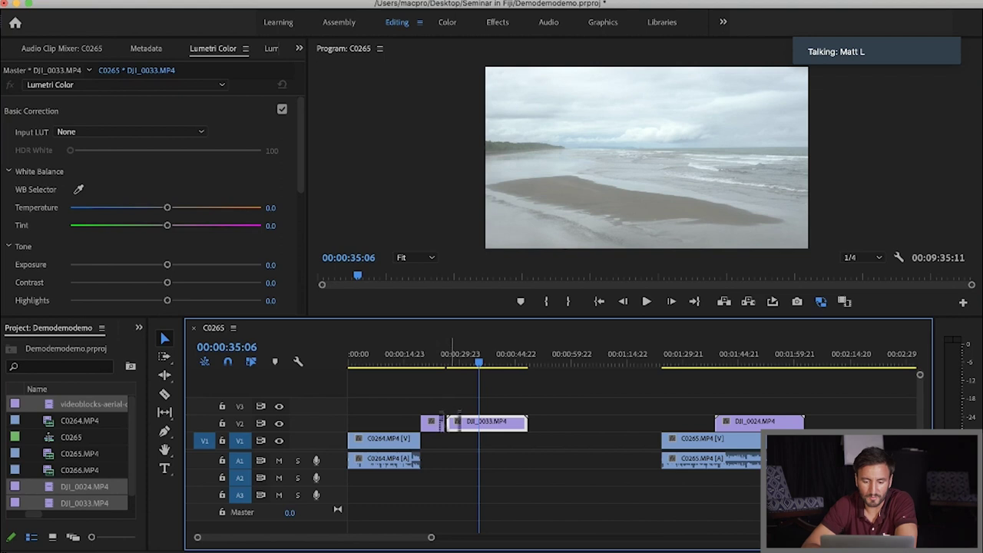
drag(450, 422, 480, 422)
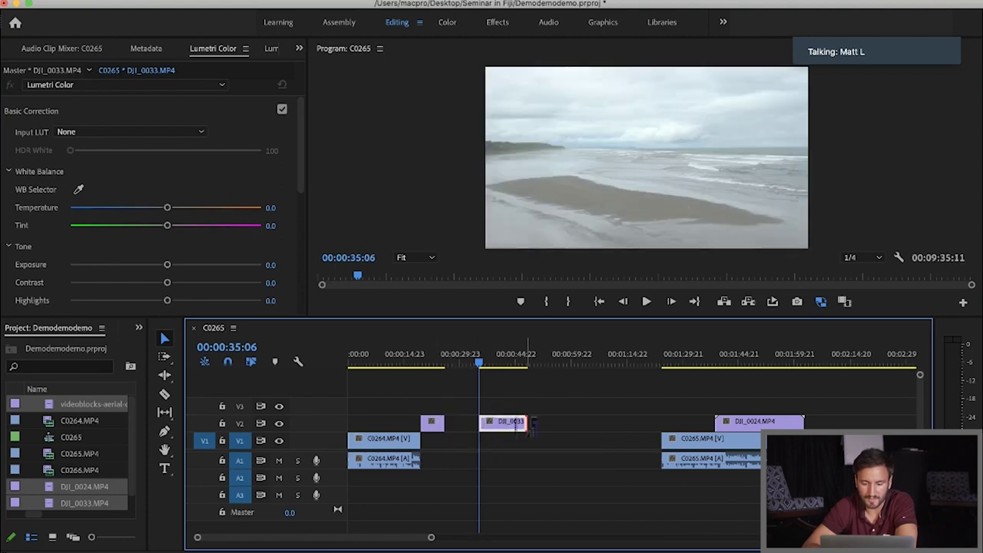
drag(531, 422, 460, 423)
drag(759, 422, 523, 422)
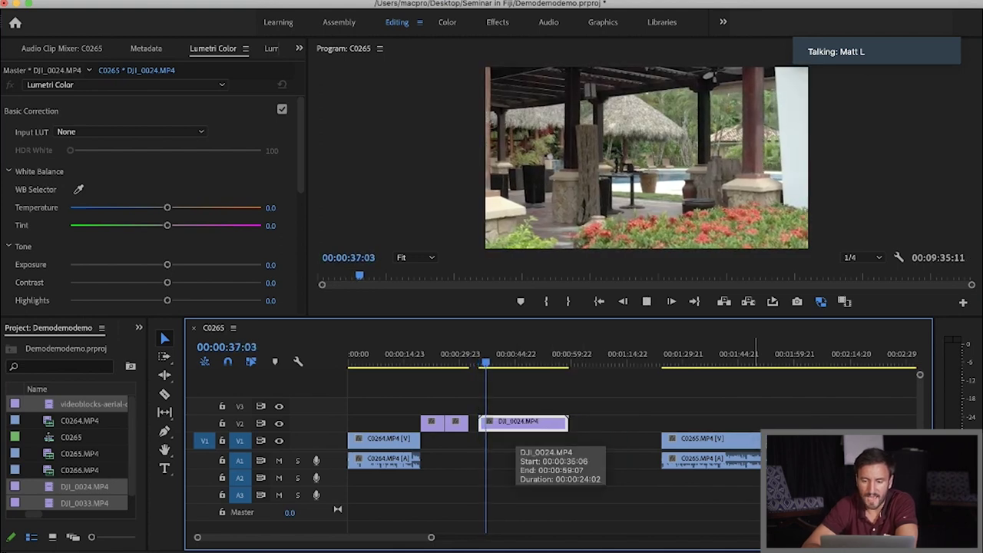
key(space)
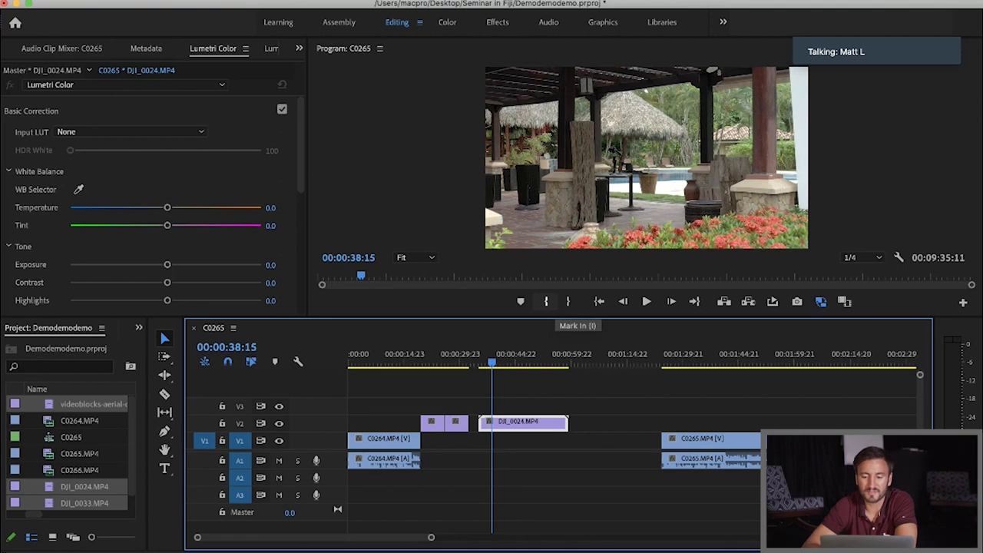
key(space)
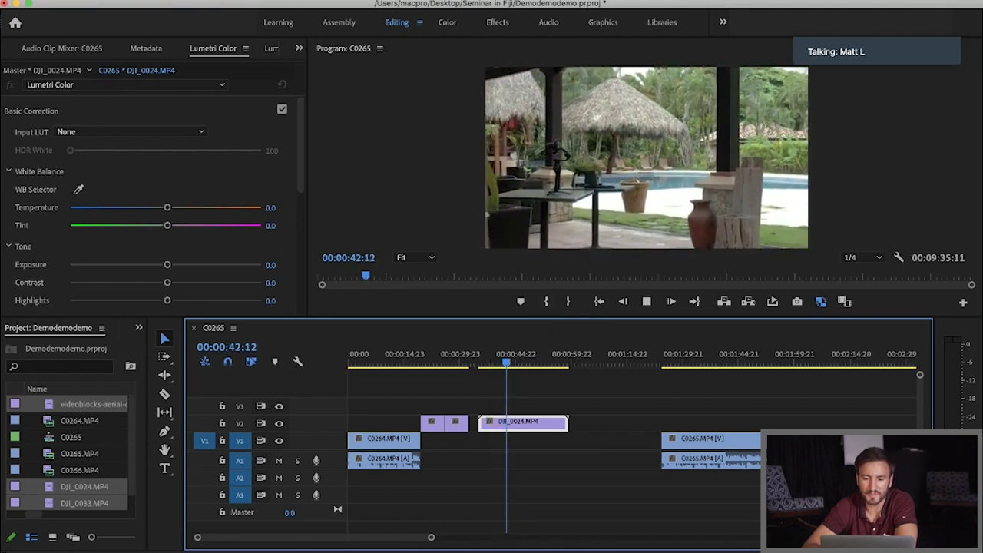
key(space)
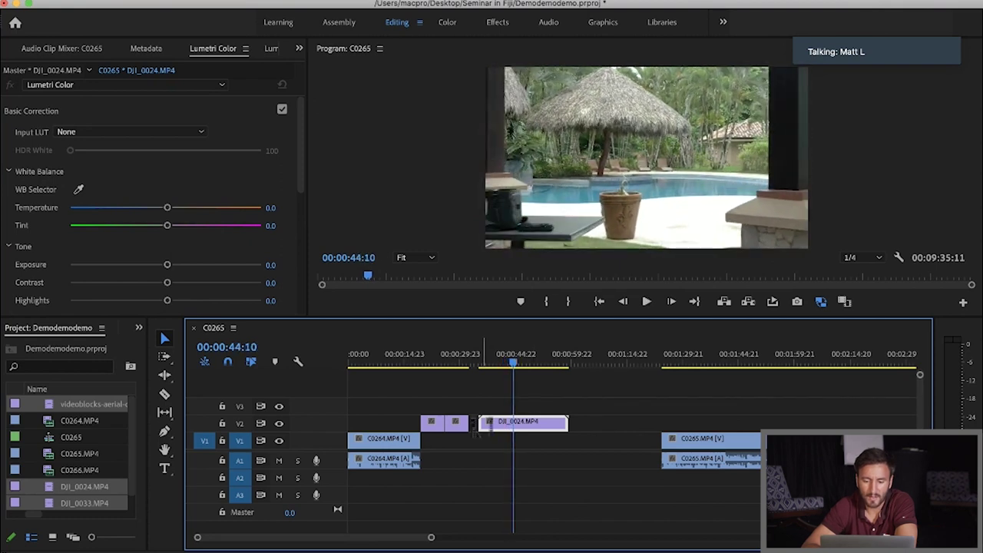
- Trim DJI_0024's start, close the gap, and pull C0265 on V1 in behind the B-roll
drag(479, 424, 542, 421)
key(space)
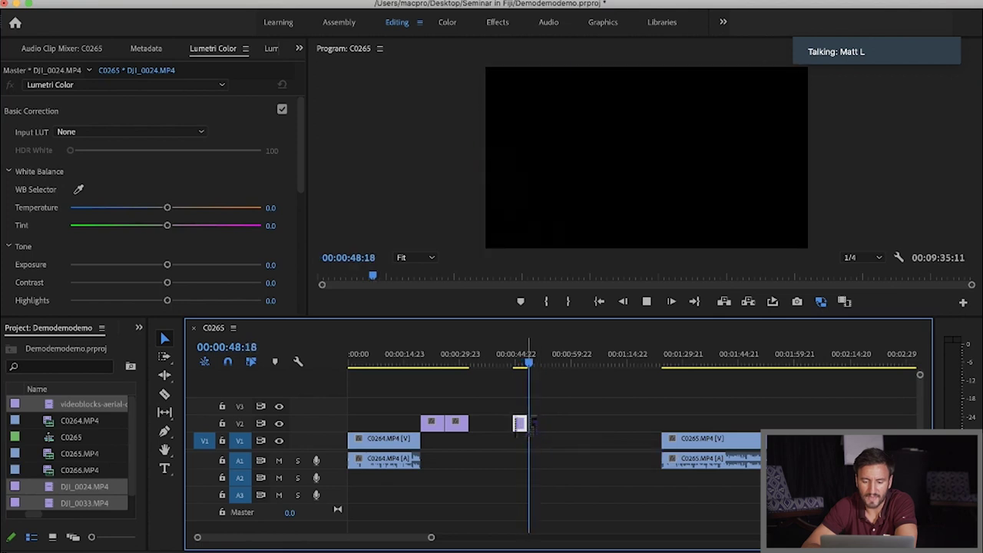
drag(522, 423, 478, 433)
drag(690, 453, 530, 450)
key(space)
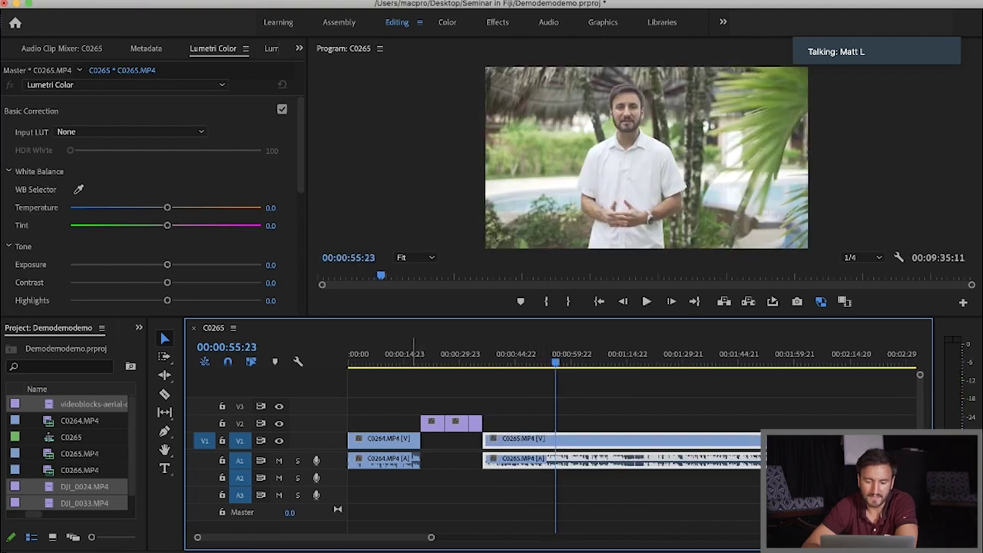
click(396, 358)
key(space)
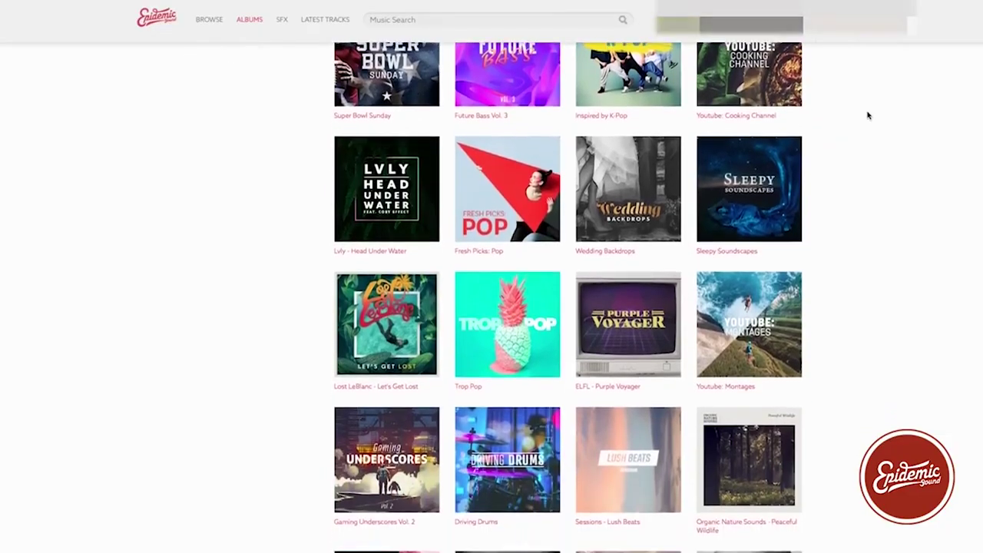
scroll(868, 115, down, 2)
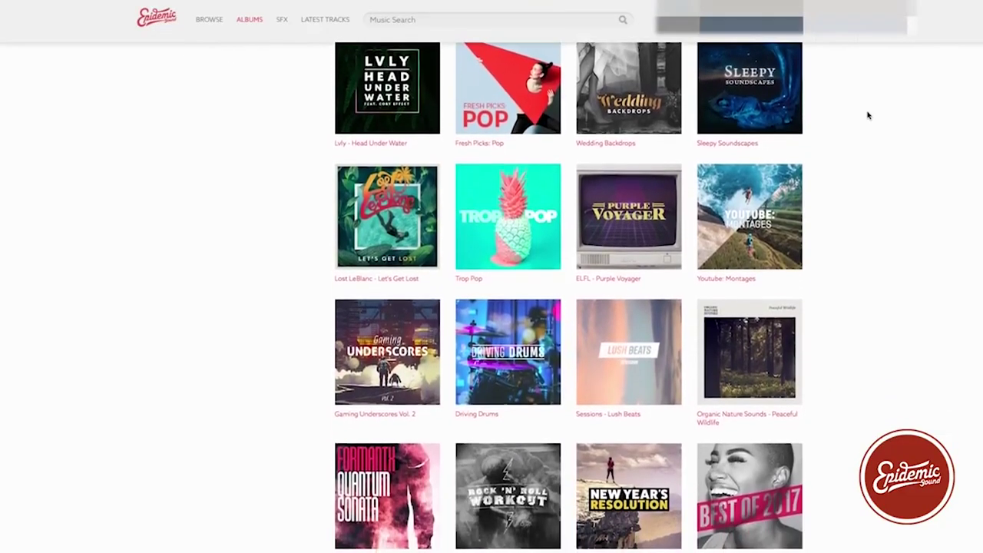
scroll(868, 116, down, 2)
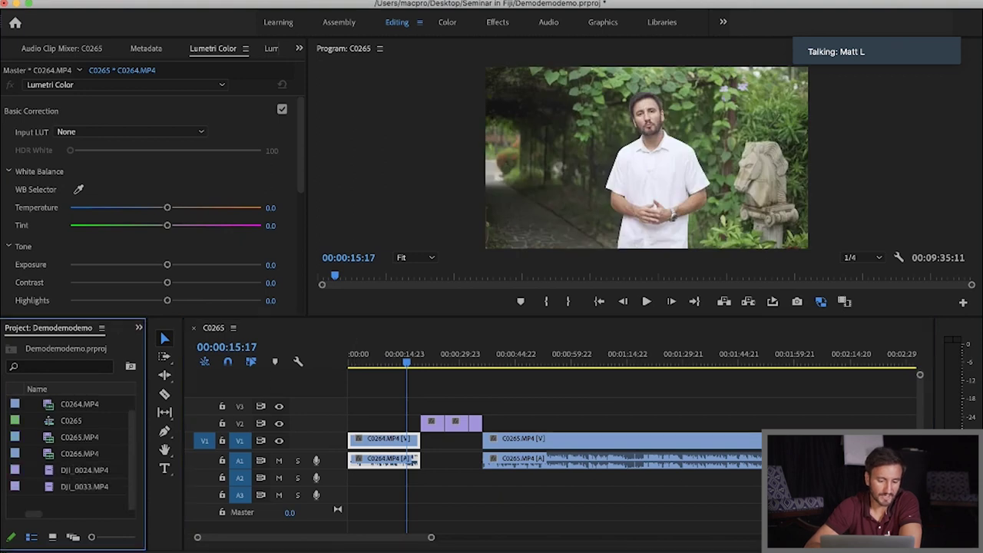
- In the Import dialog, go to Seminar in Fiji and preview ES_Shinigami - SINY.mp3
key(super+i)
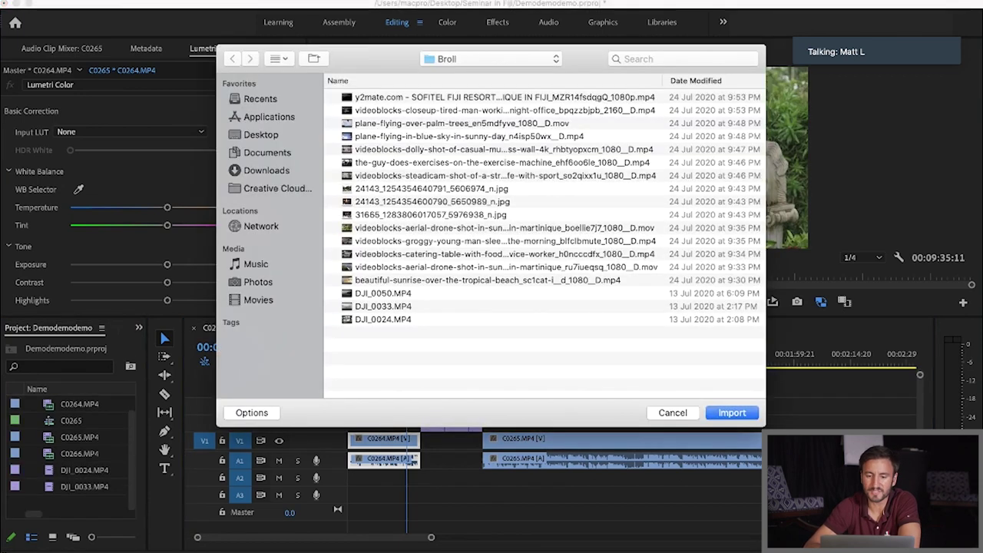
click(492, 59)
key(Return)
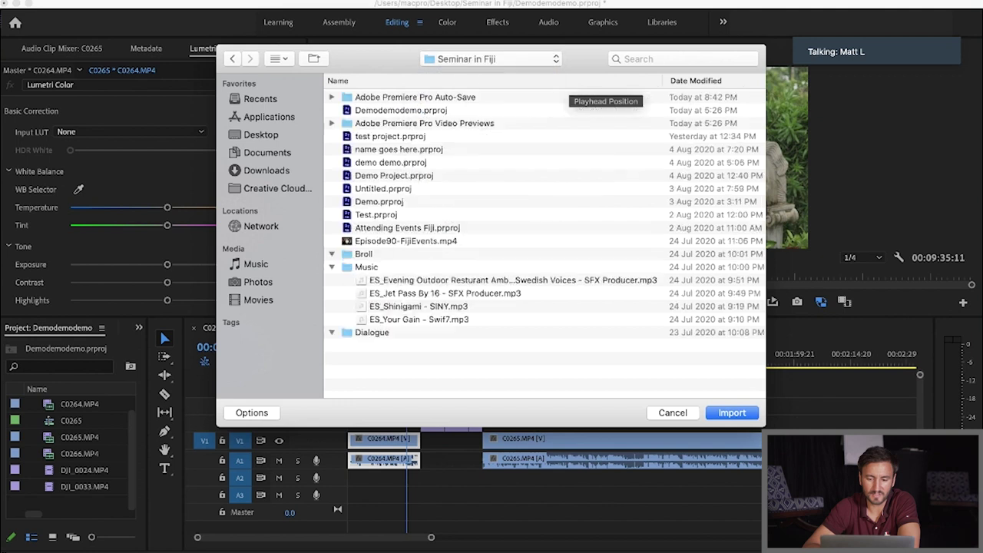
key(Left)
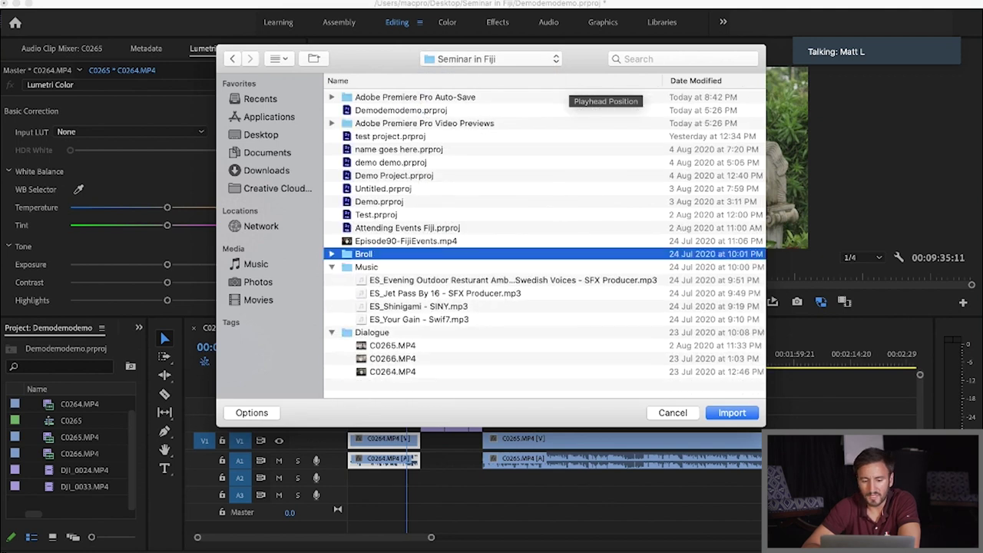
click(418, 306)
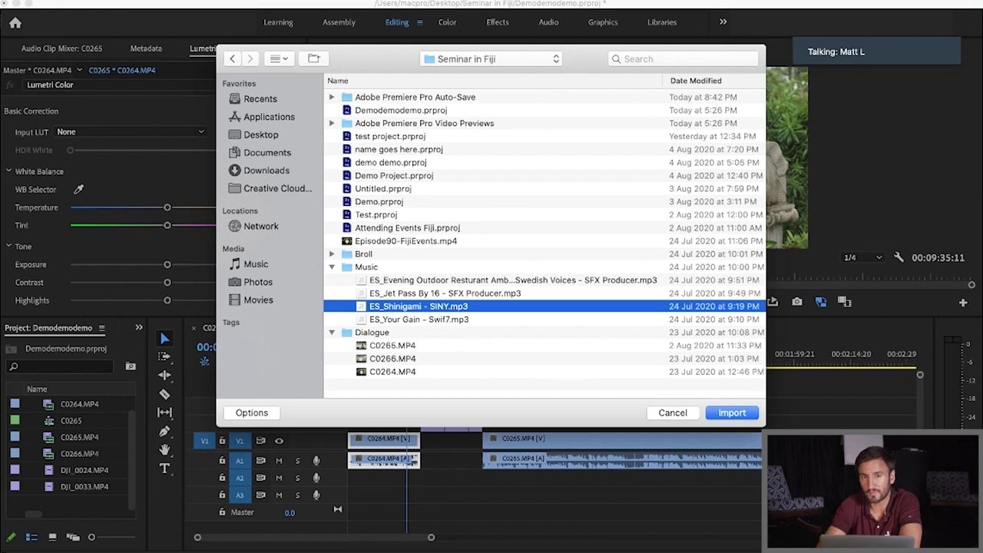
key(space)
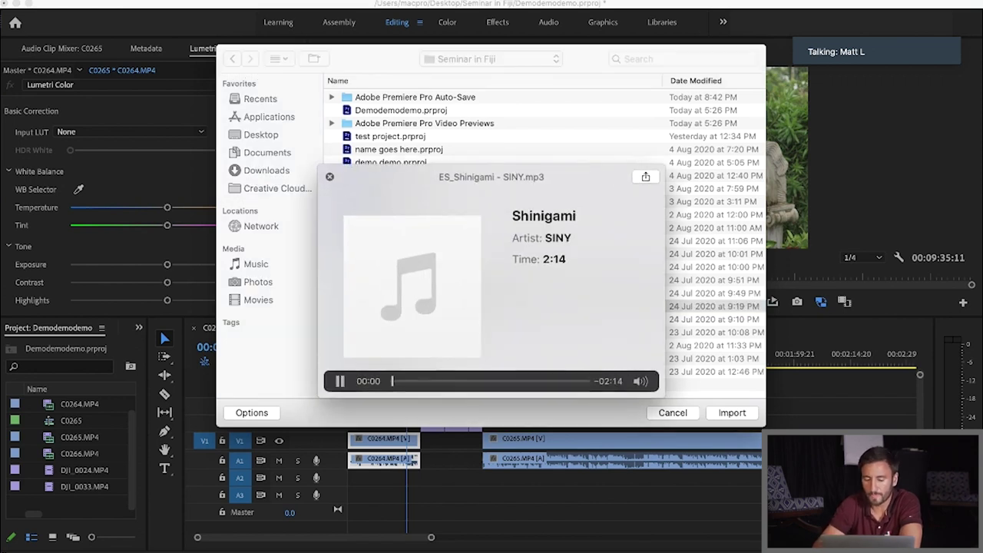
key(XF86AudioRaiseVolume)
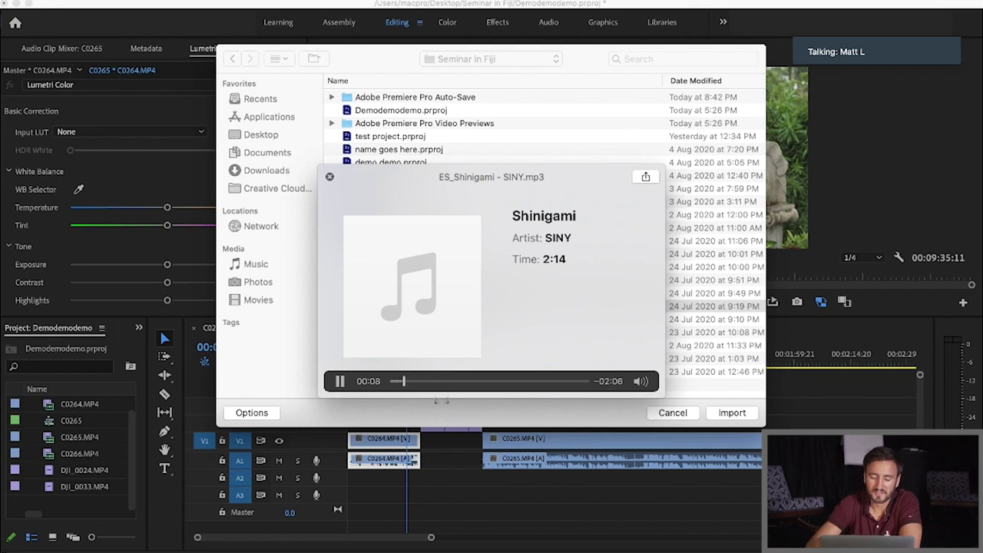
key(space)
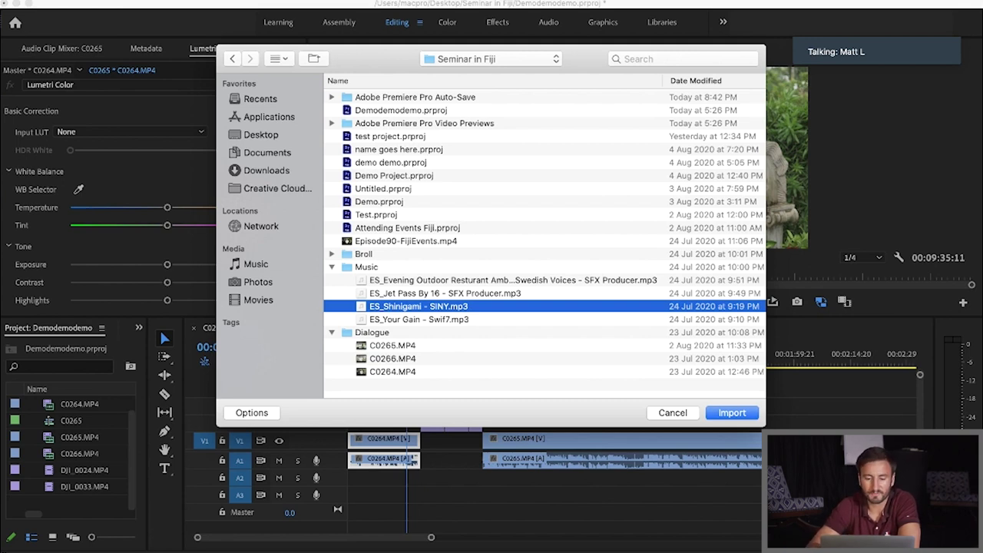
- Preview ES_Your Gain - Swif7.mp3 and import it
click(418, 319)
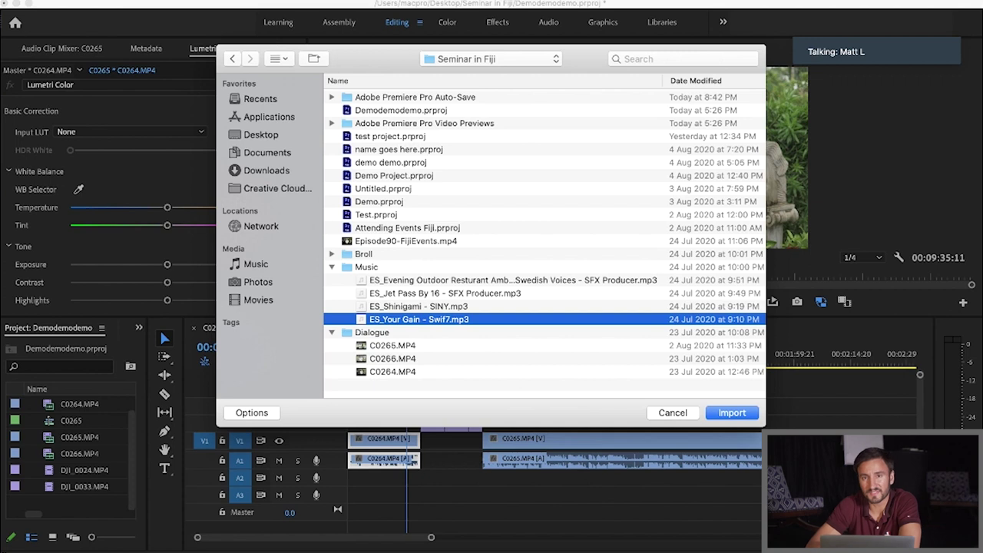
key(space)
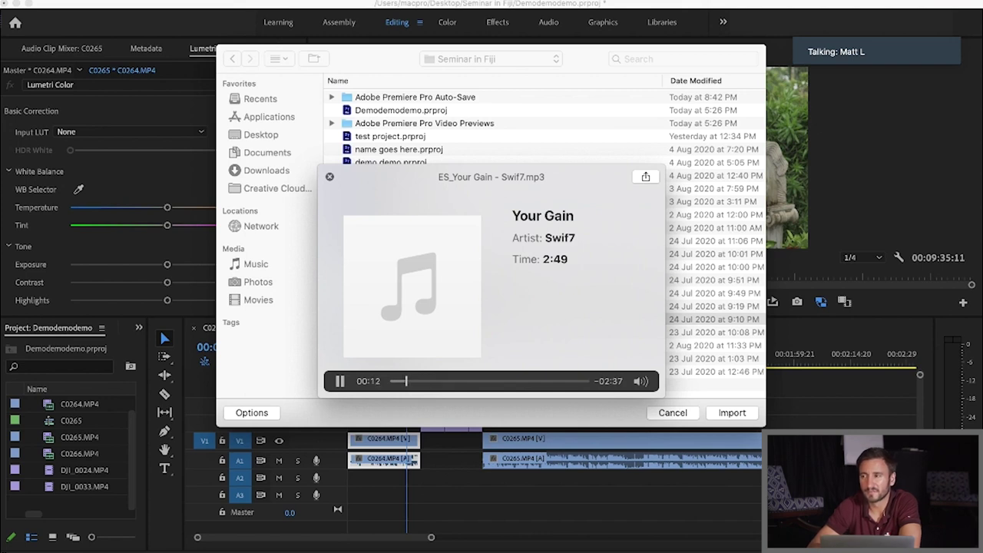
key(space)
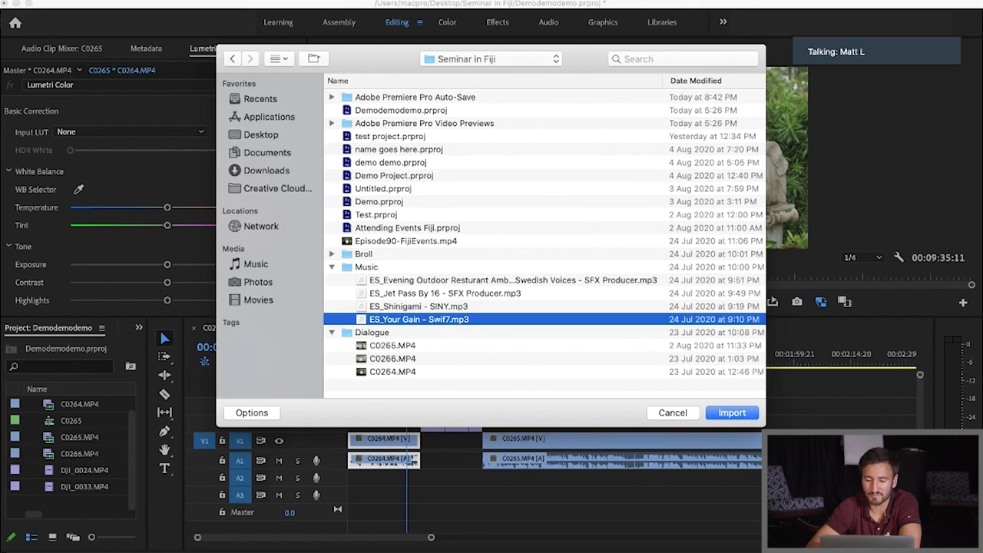
key(Return)
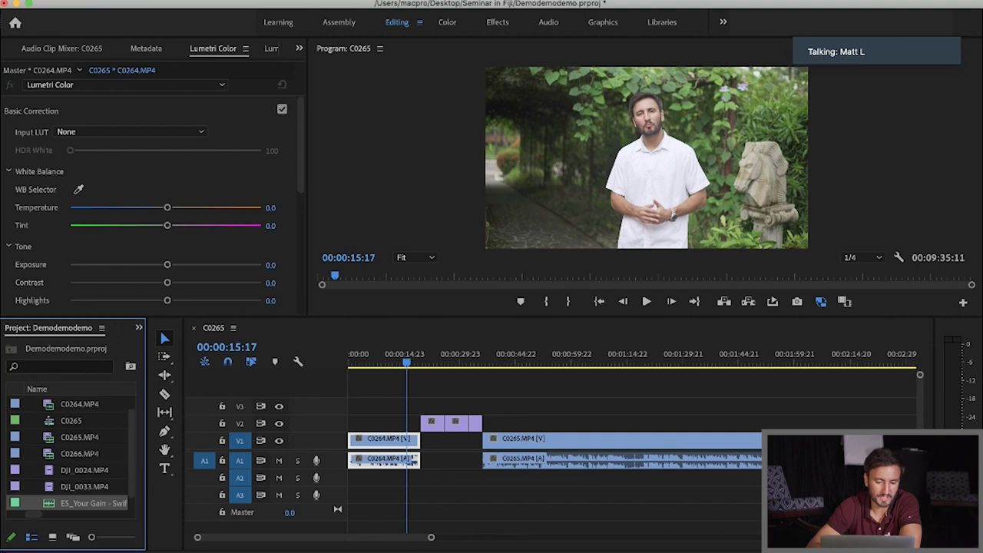
- Place ES_Your Gain - Swif7.mp3 on A2, slightly after the sequence start, and play it back
drag(93, 503, 345, 492)
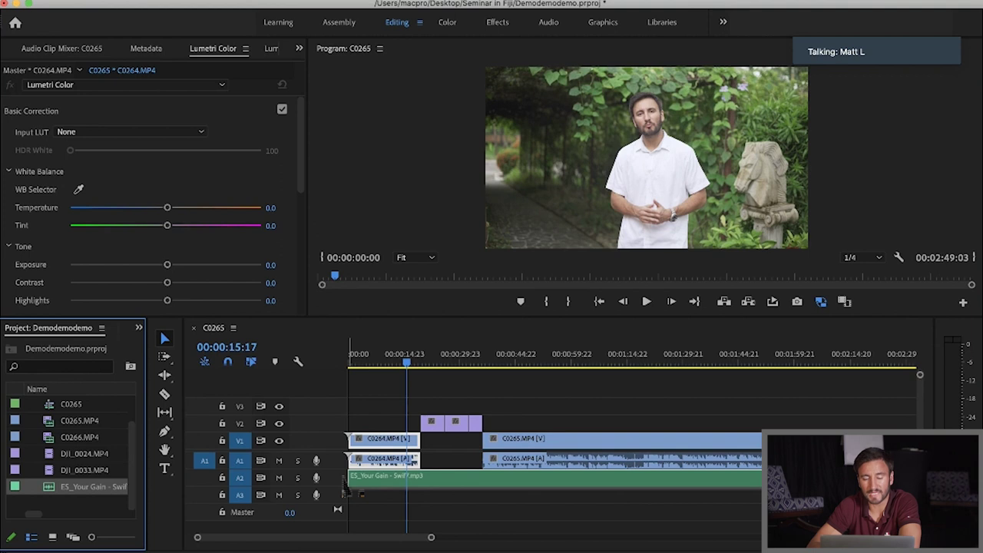
drag(345, 493, 384, 483)
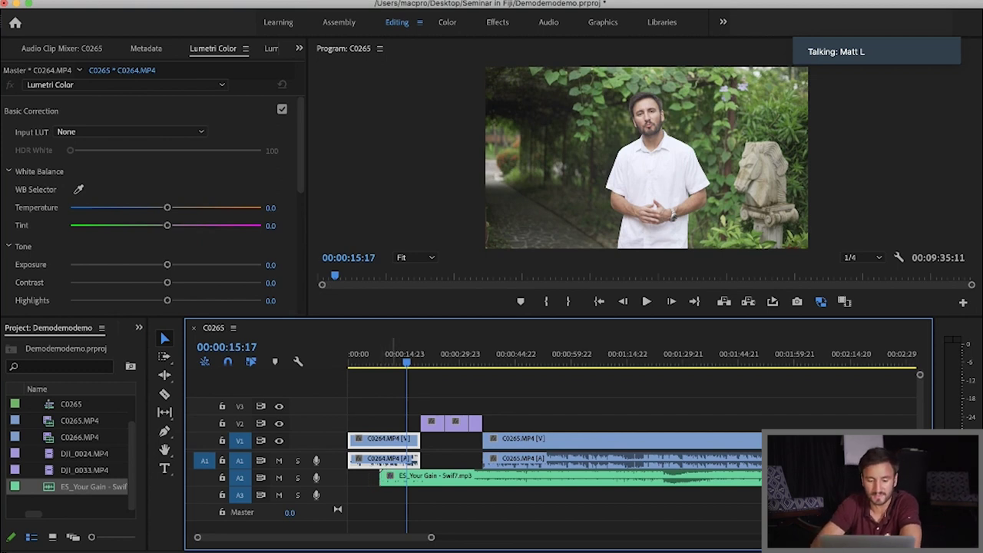
click(393, 355)
key(space)
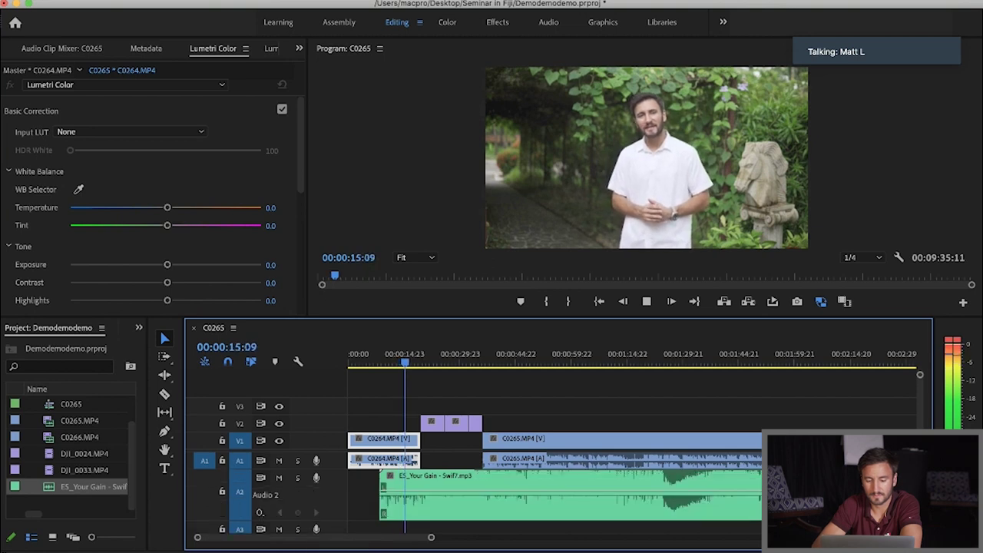
key(space)
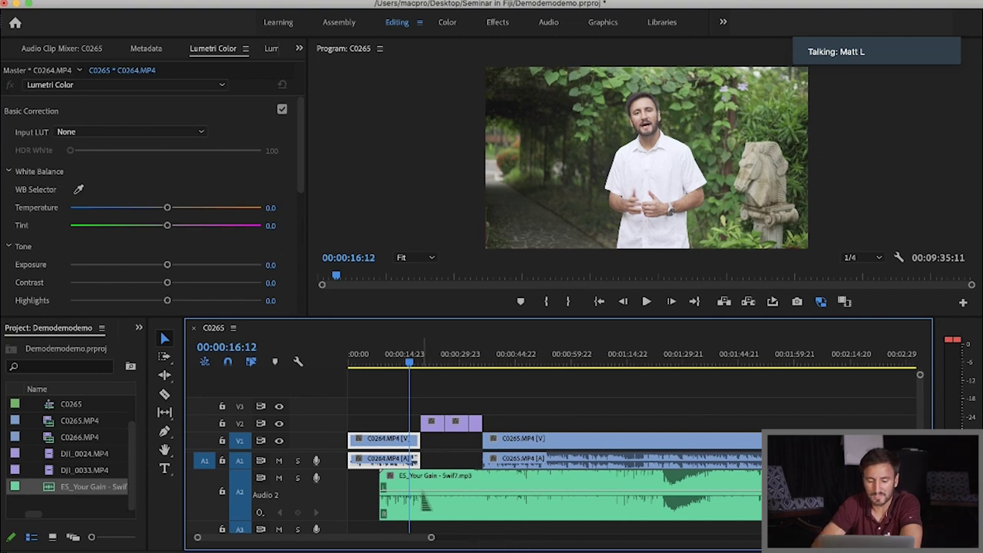
- Expand track A2 and drag the music clip's volume line down to about -10.8 dB
double_click(338, 495)
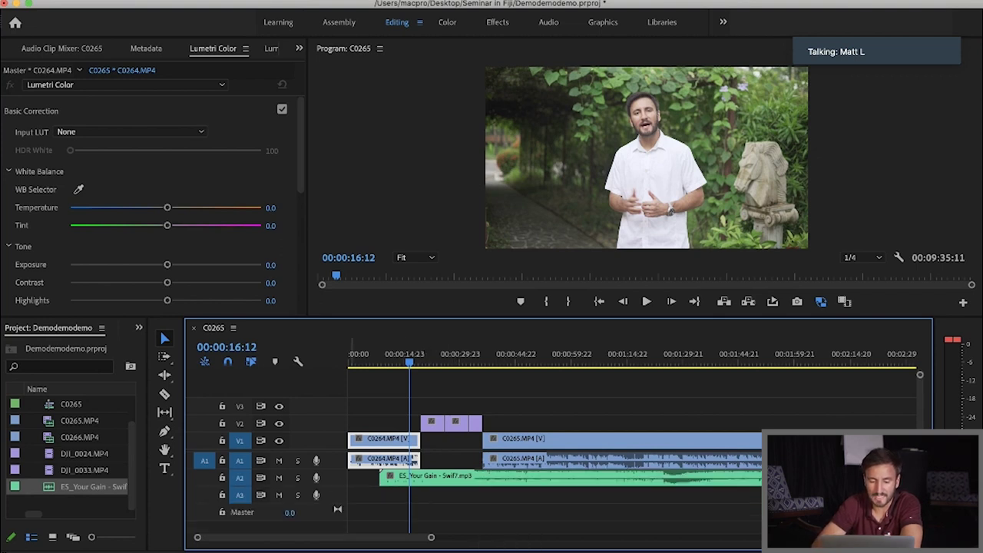
double_click(338, 477)
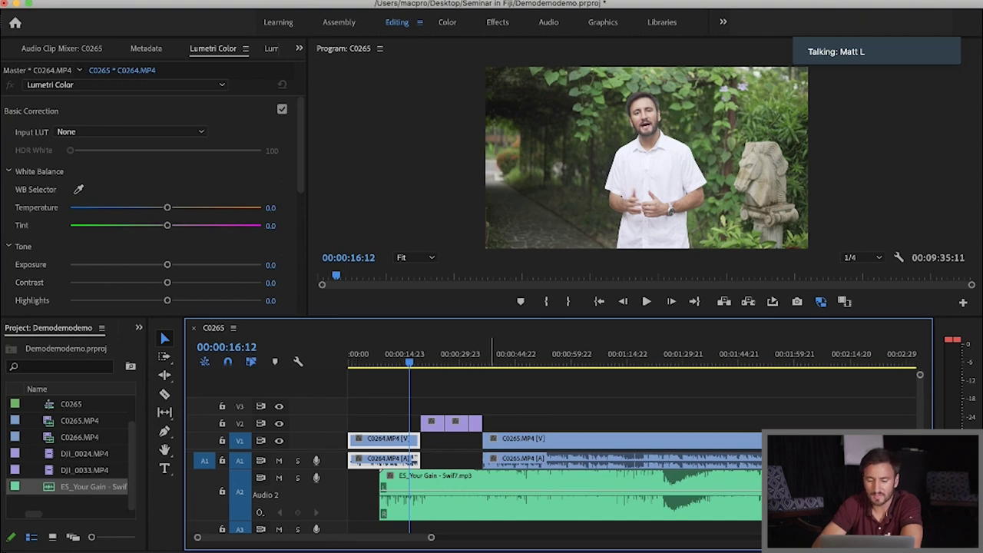
click(467, 504)
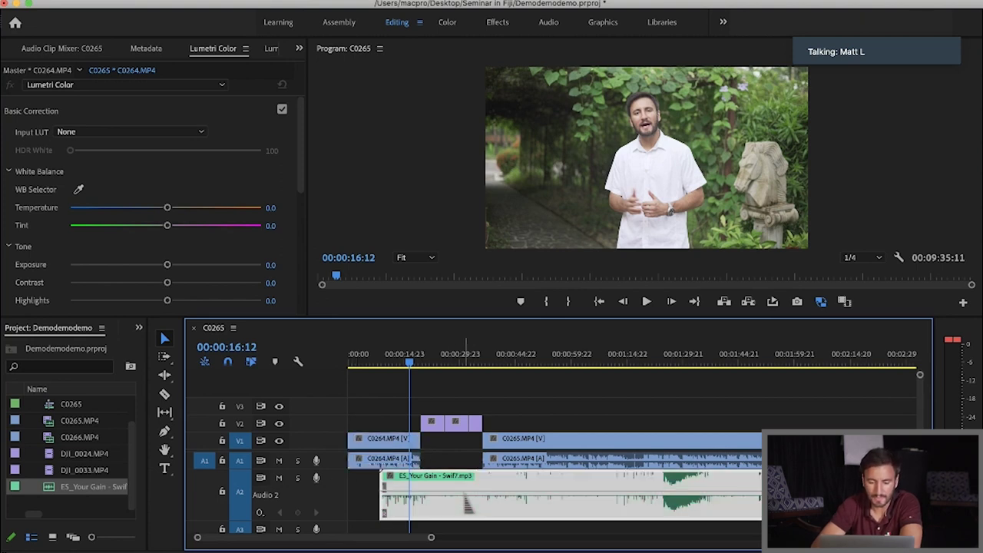
drag(467, 504, 466, 518)
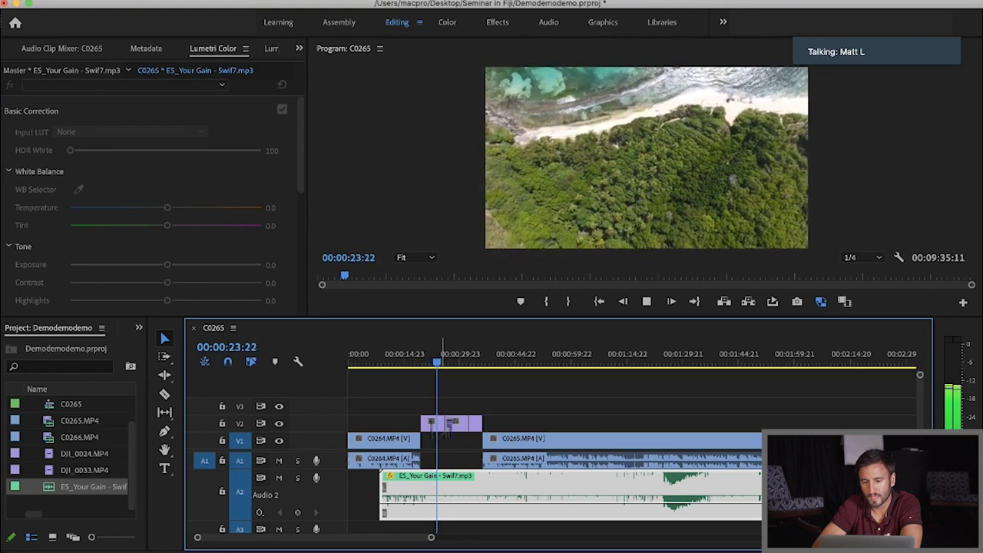
key(space)
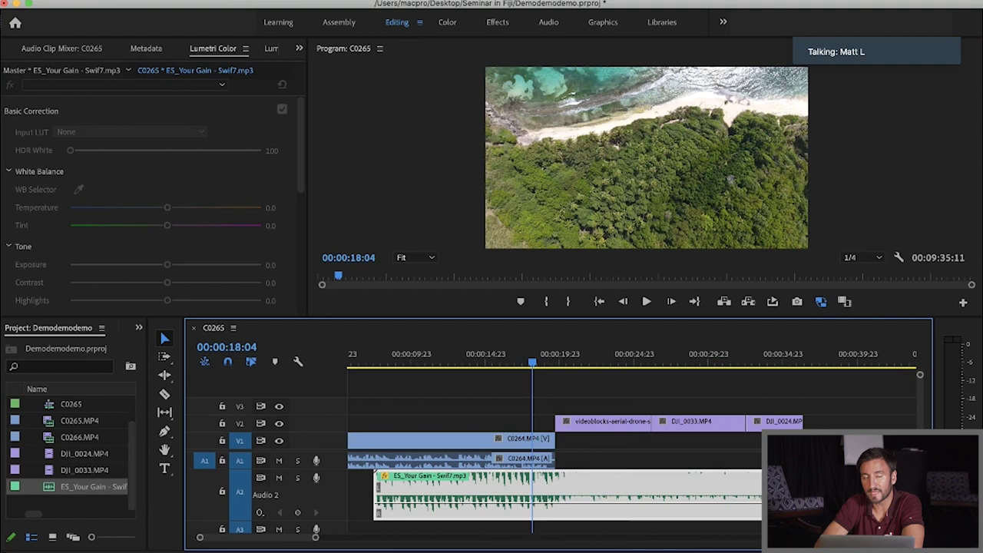
- Shift the music clip 17 frames earlier and replay from 00:00:16:09
key(space)
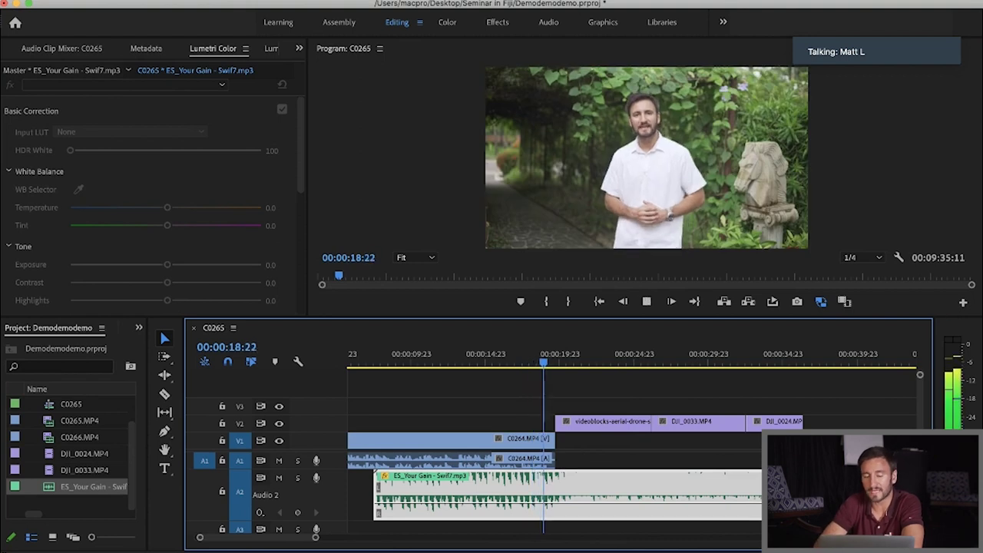
key(space)
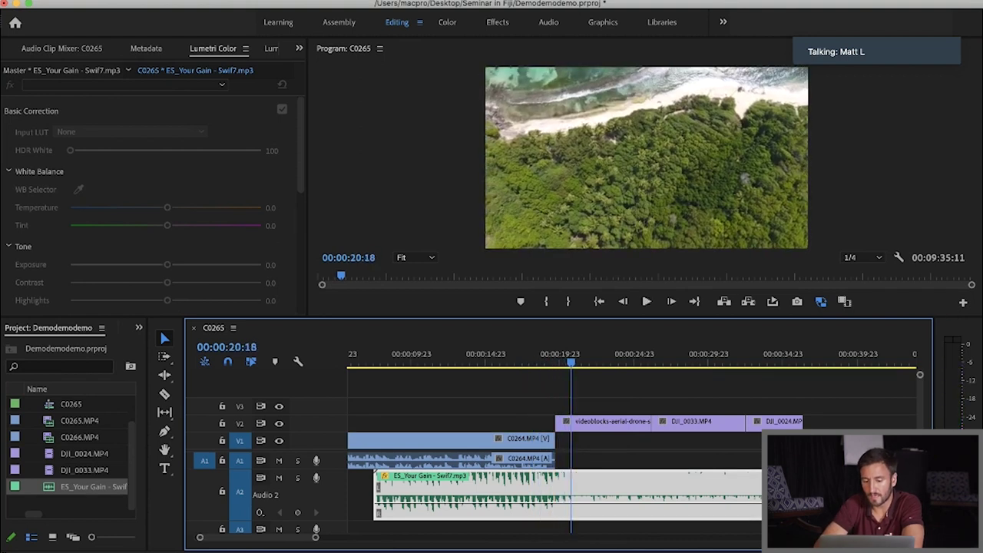
drag(552, 498, 542, 499)
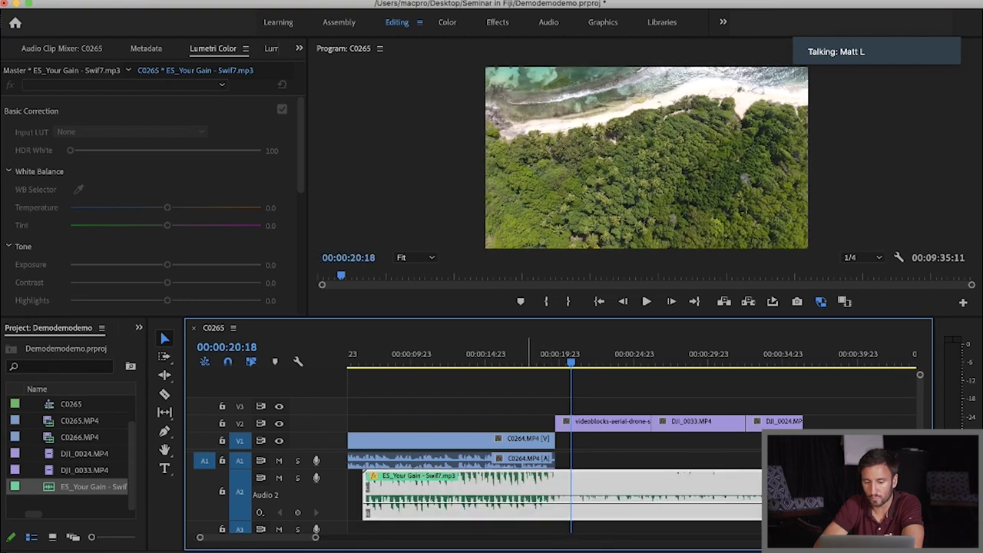
click(505, 355)
key(space)
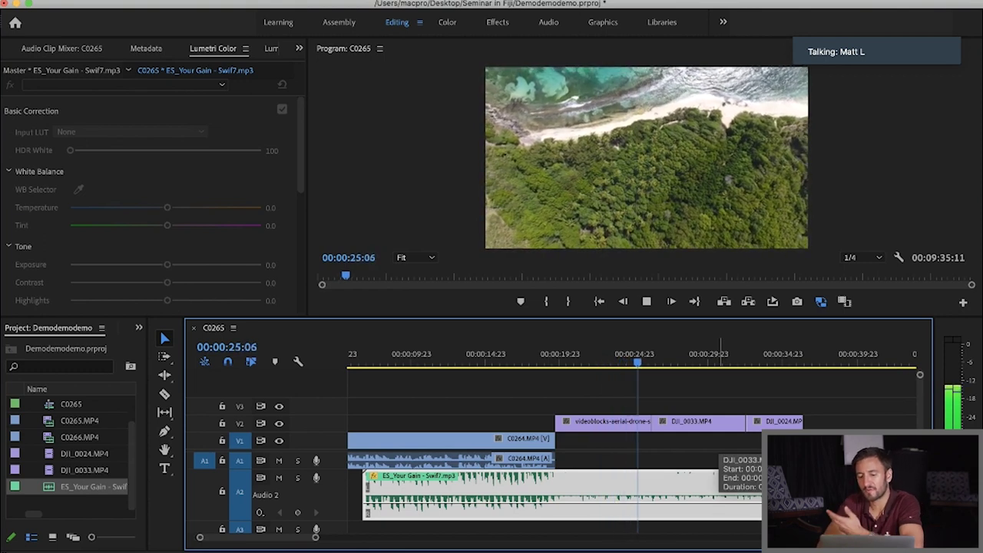
key(space)
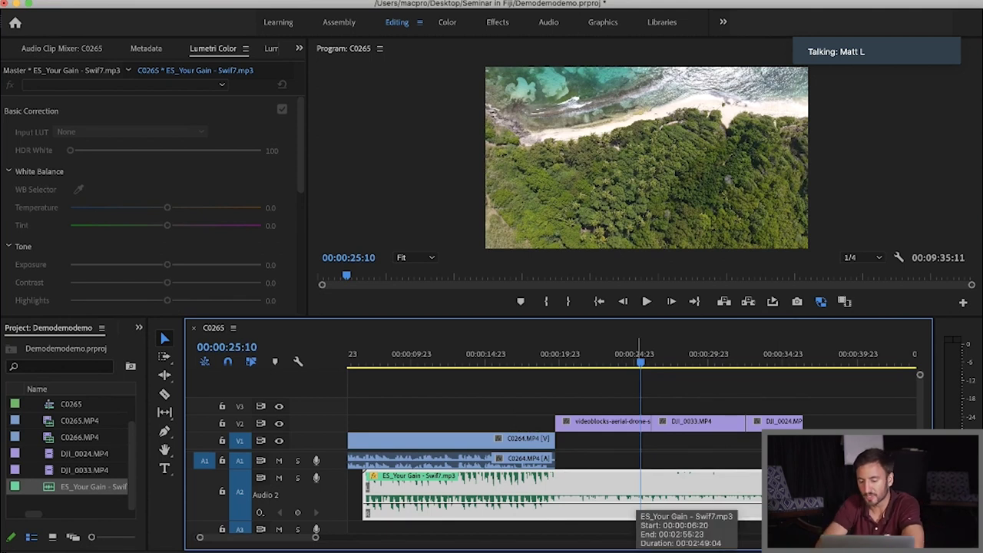
- Play through the drone shots, replaying the cut into the beach shot around 00:00:24:16
key(space)
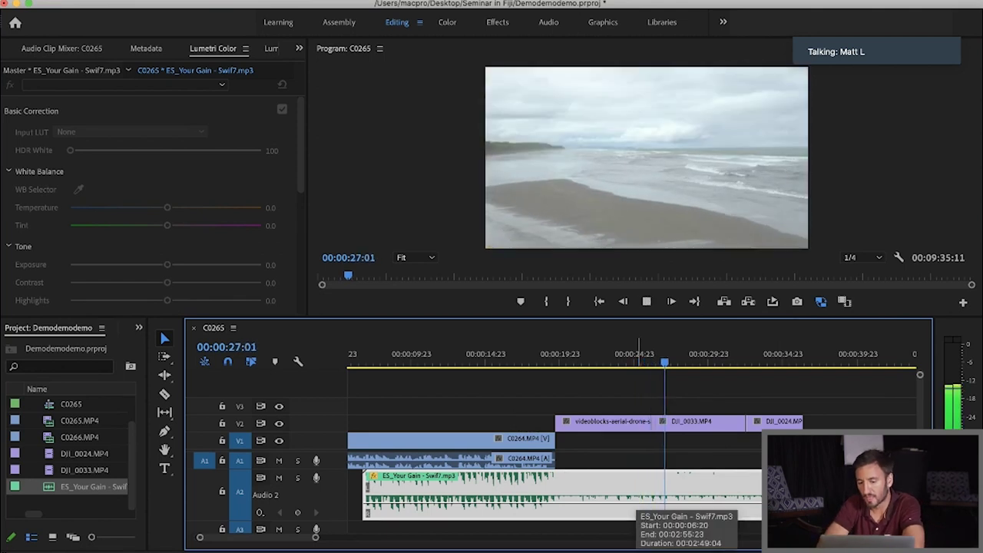
key(space)
click(637, 359)
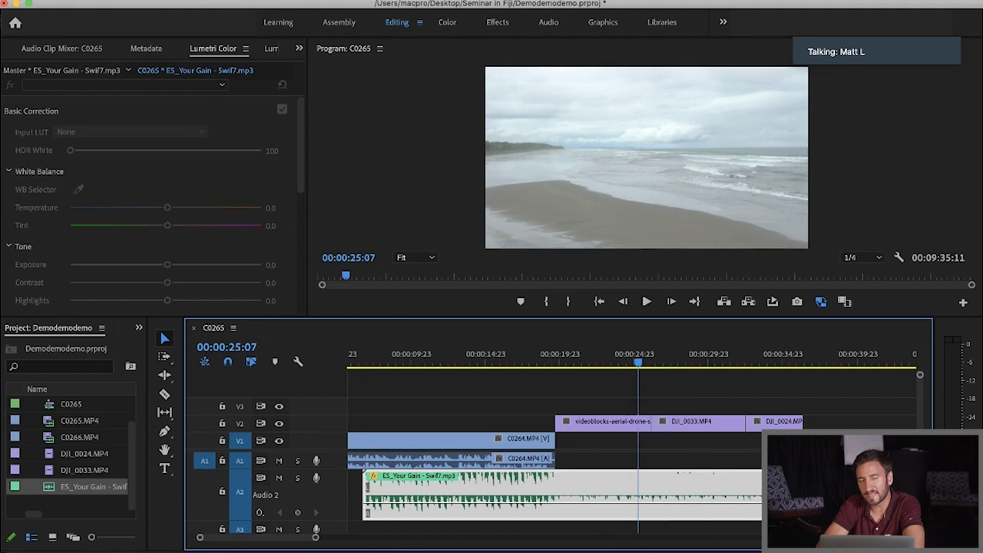
key(space)
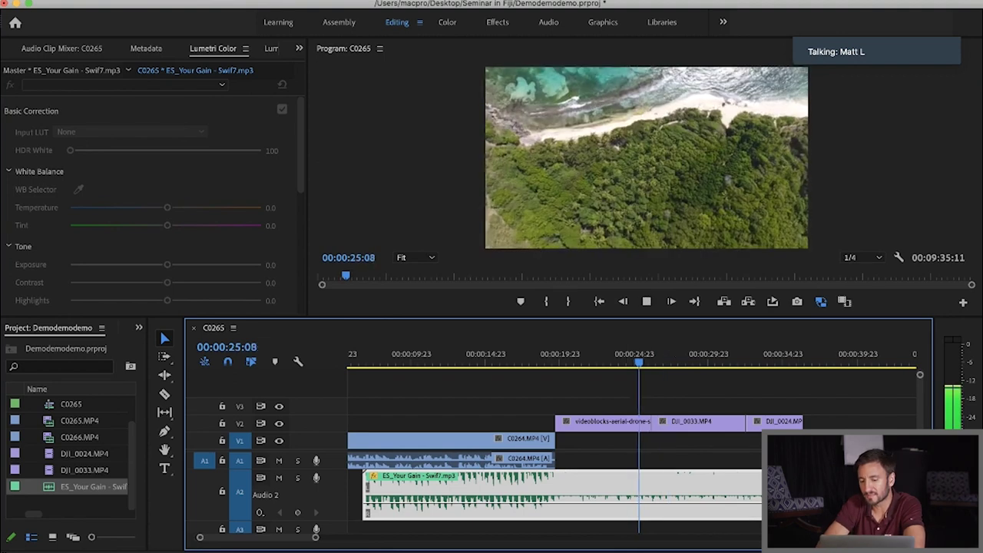
key(space)
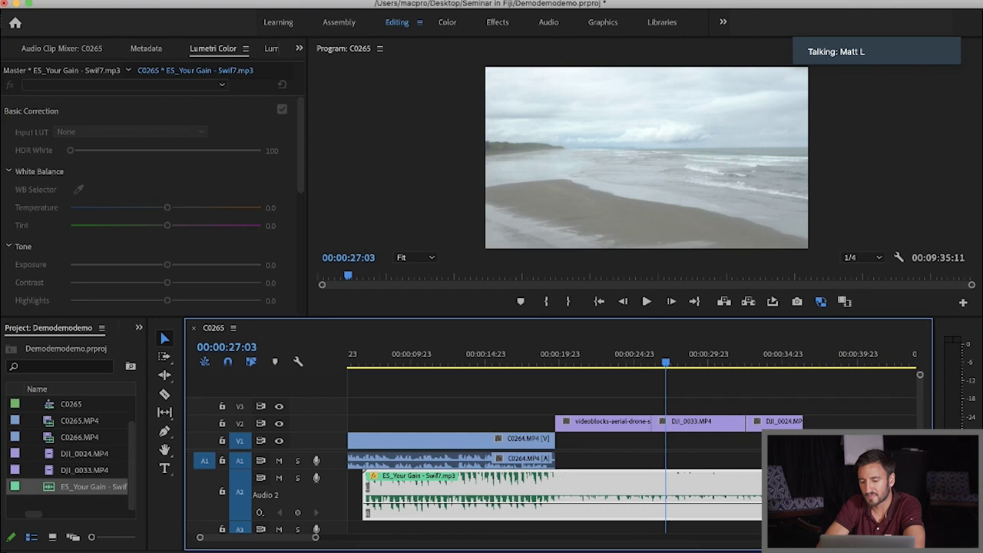
click(630, 359)
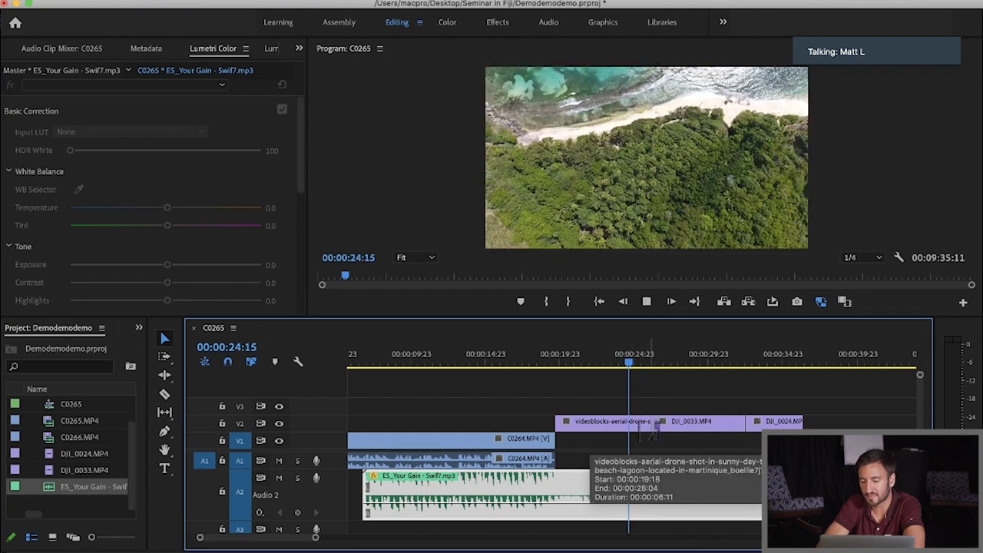
key(space)
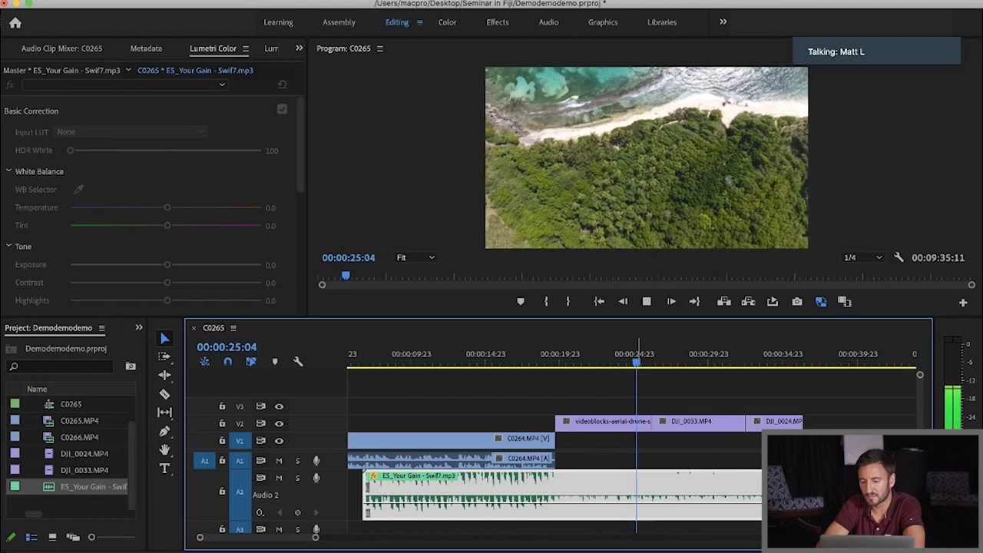
key(space)
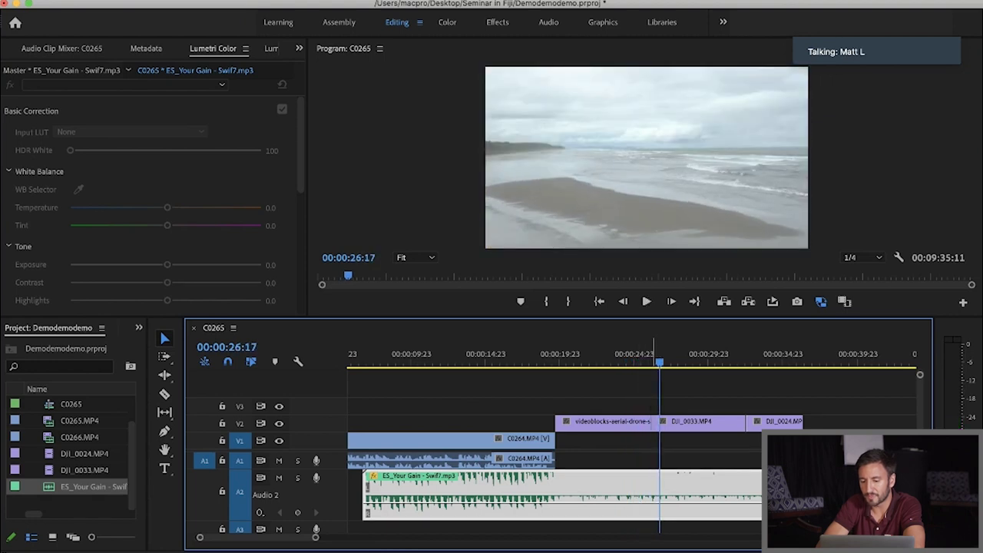
key(=)
key(=)
key(=)
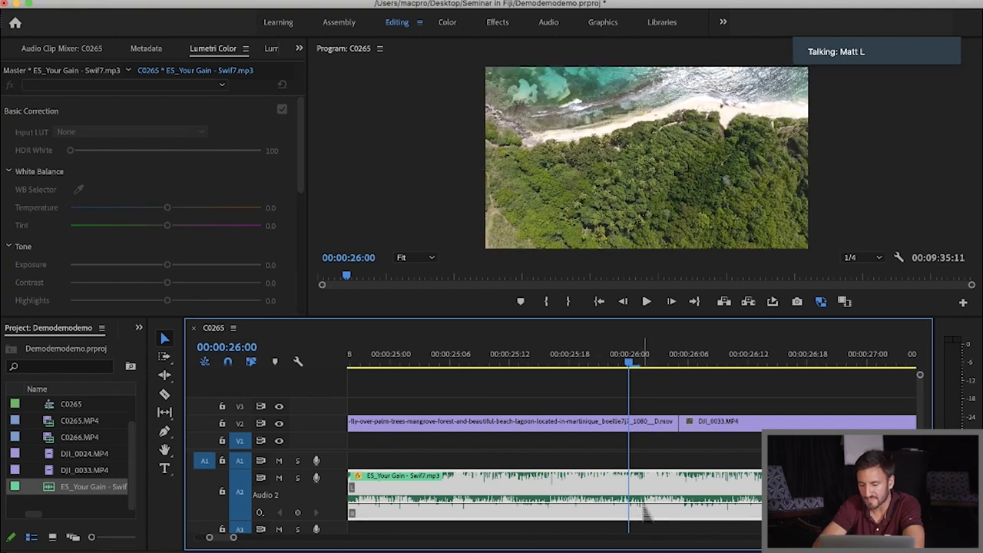
key(Right)
key(Right)
key(Right)
key(Right)
key(Right)
key(Right)
key(Right)
key(Right)
key(Right)
key(Right)
key(Right)
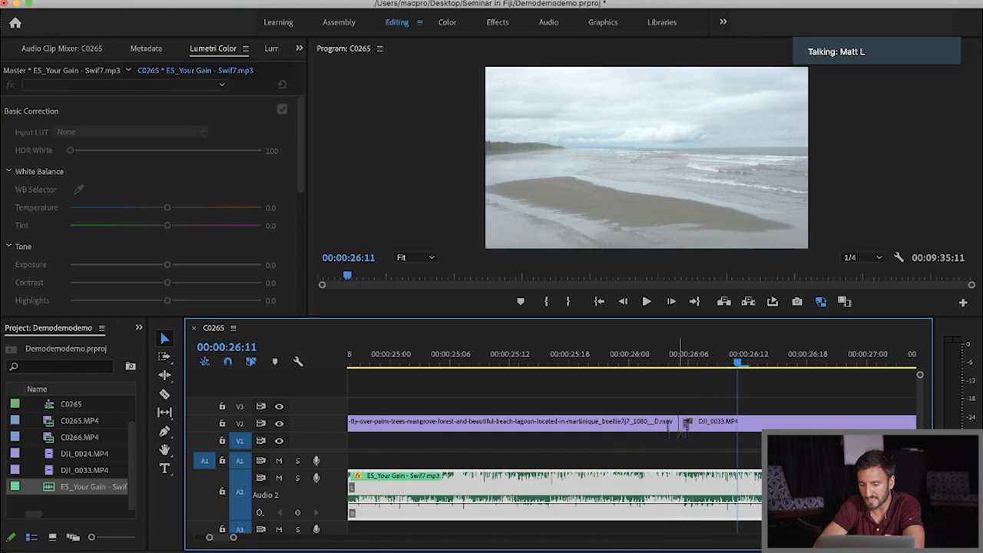
drag(679, 427, 658, 430)
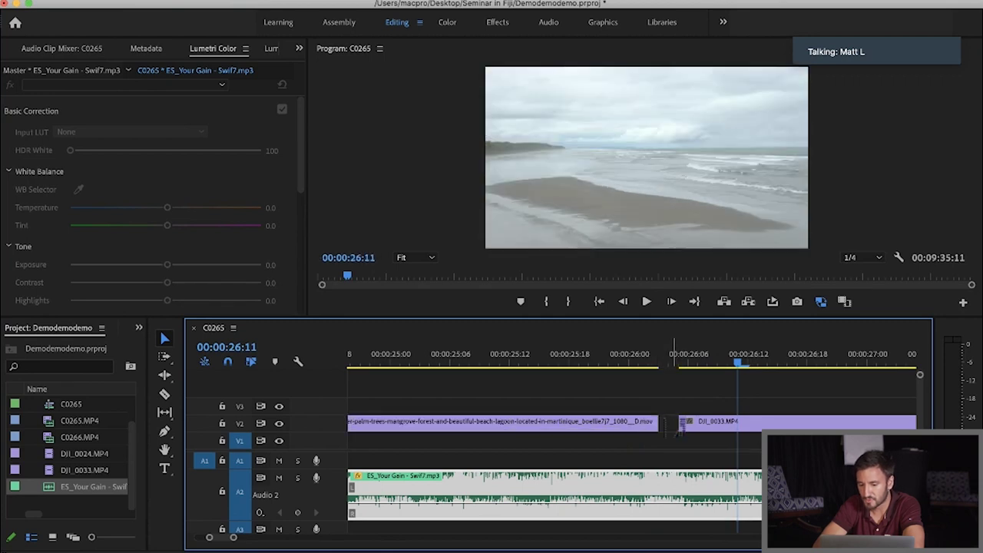
drag(667, 431, 658, 427)
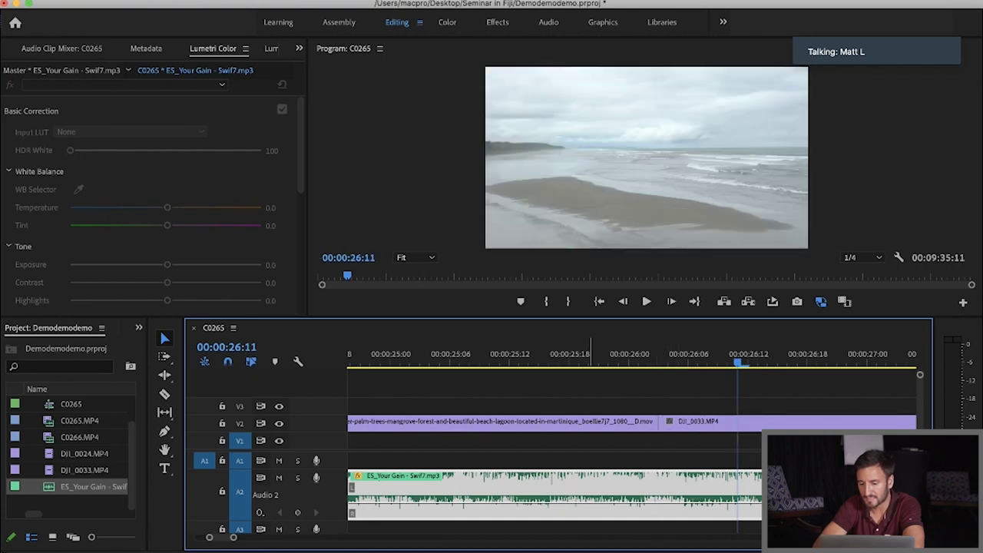
click(580, 355)
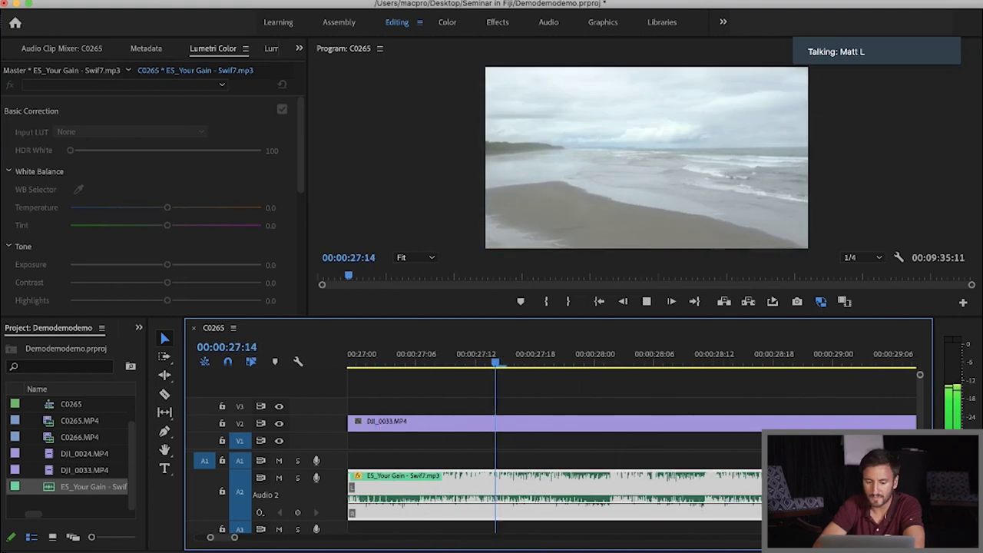
- Play through the drone B-roll, then zoom the timeline in around the pool shot at 00:00:33:15
key(minus)
key(minus)
key(minus)
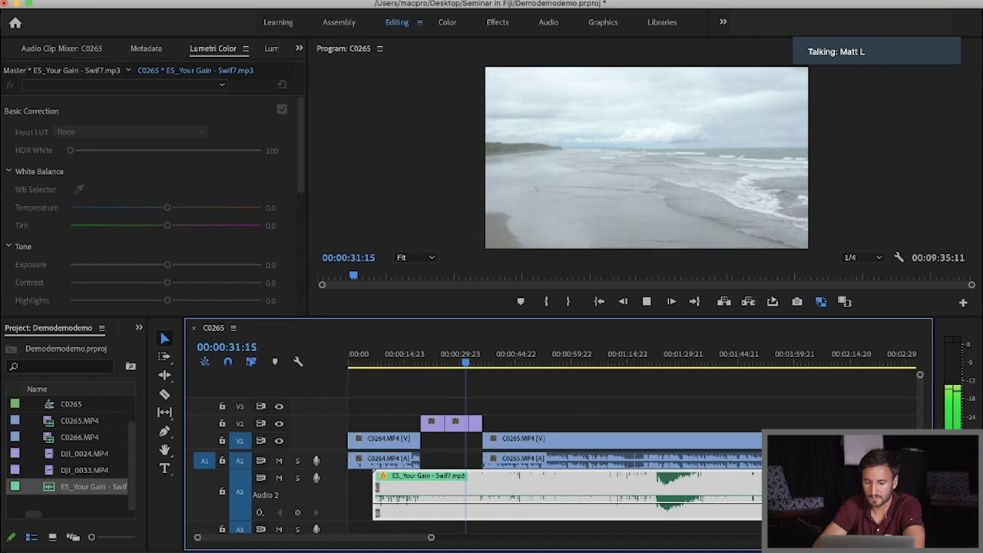
key(space)
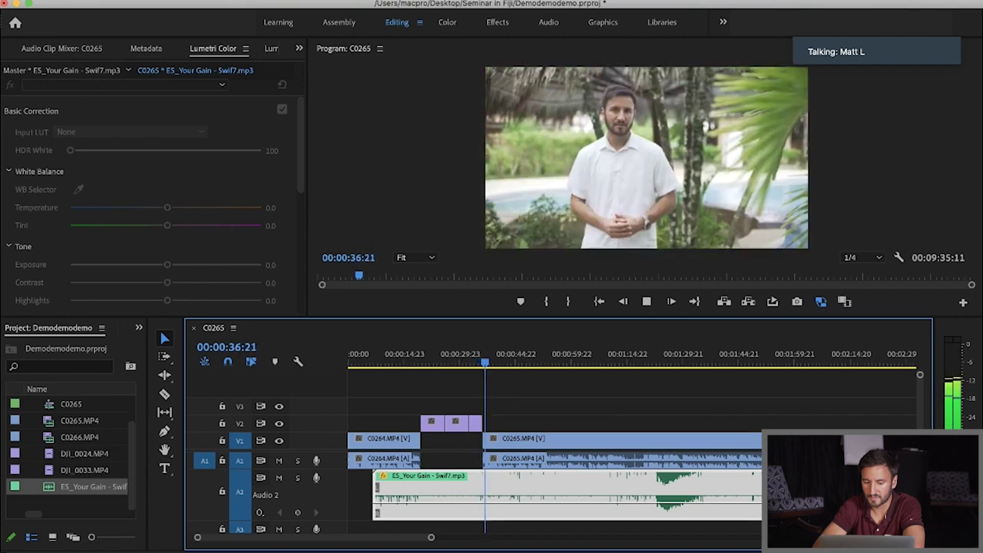
key(space)
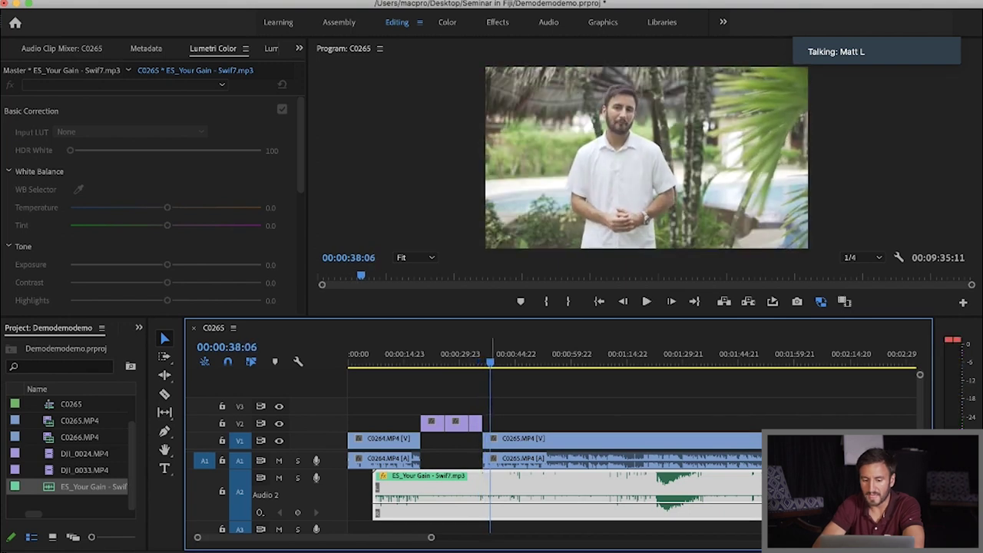
click(473, 357)
key(equal)
key(equal)
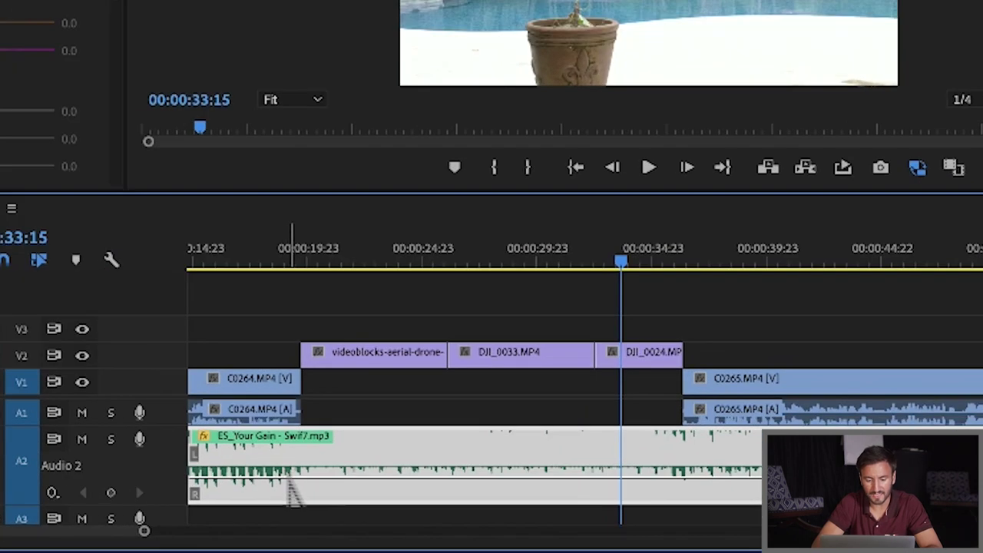
- Add music volume keyframes around the B-roll and raise the music between them to -6.7 dB
click(285, 478)
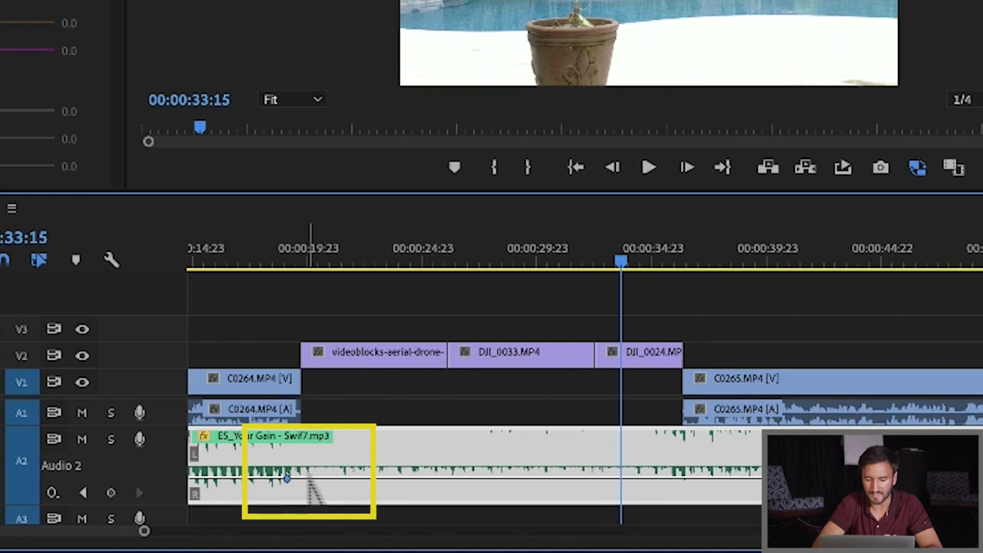
click(310, 477)
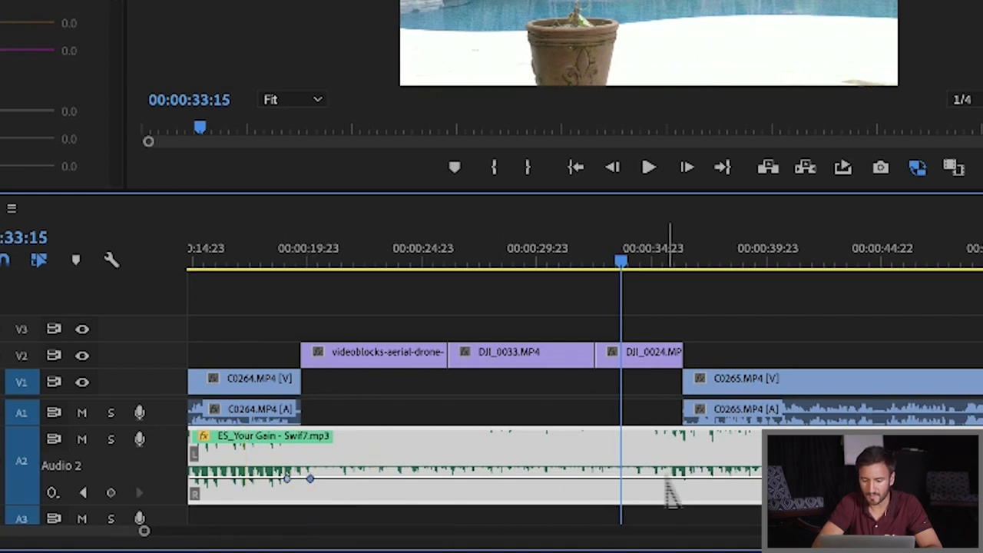
click(696, 477)
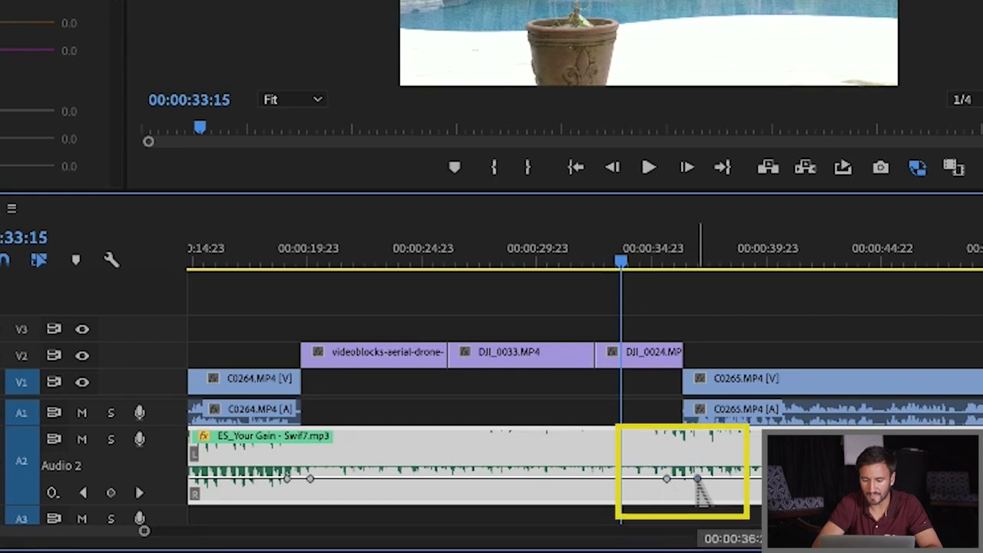
drag(310, 478, 313, 463)
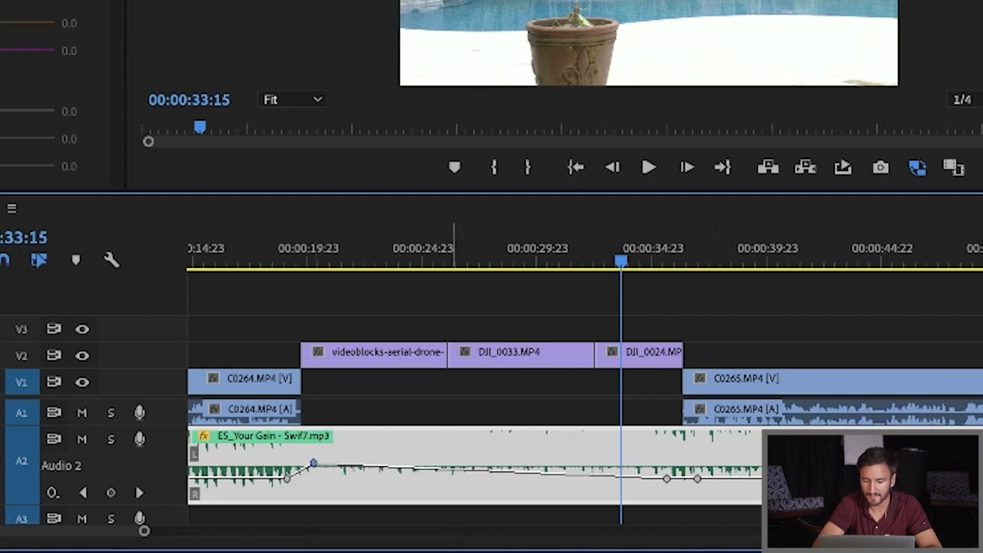
drag(666, 479, 667, 465)
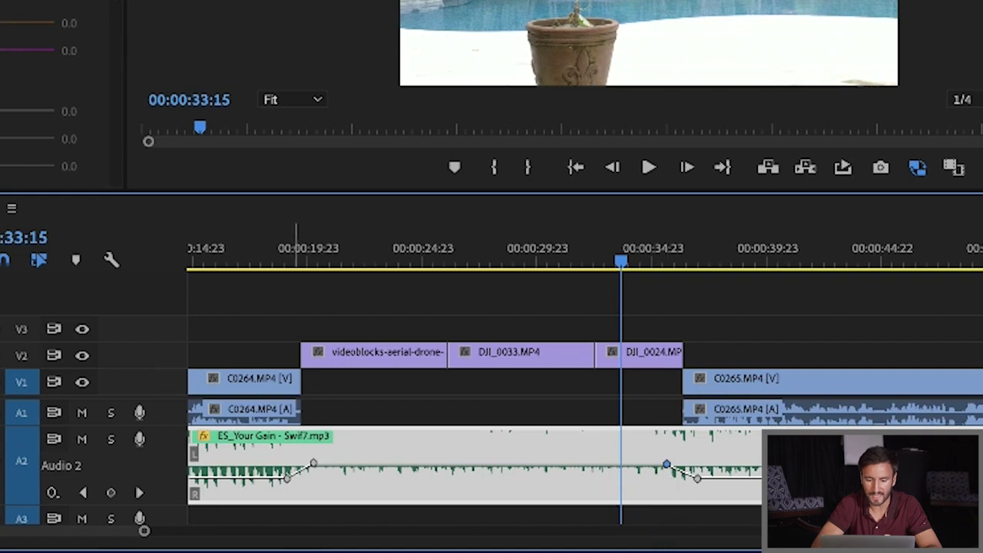
- Play back the music rise and the transition into the dialogue to check them
click(274, 254)
click(241, 253)
key(space)
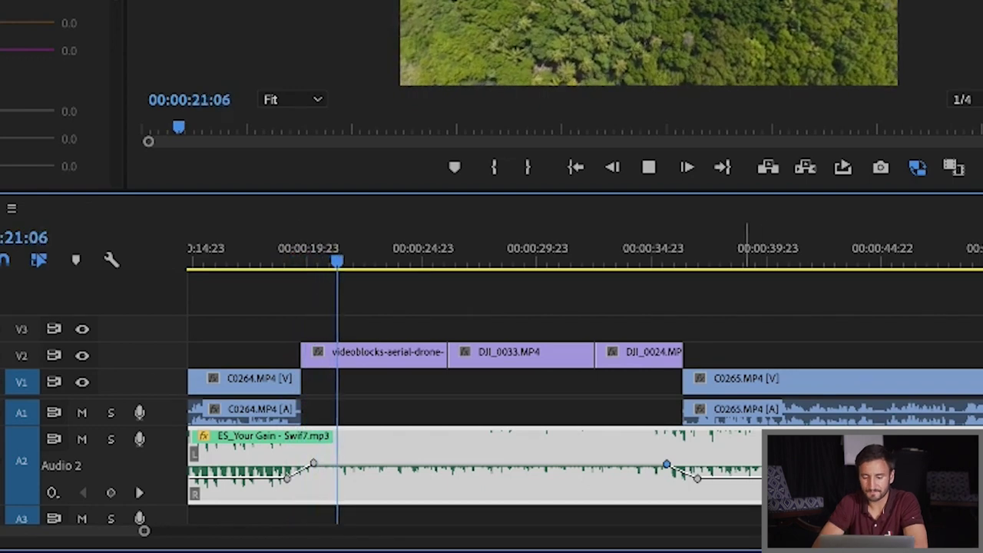
click(648, 257)
key(space)
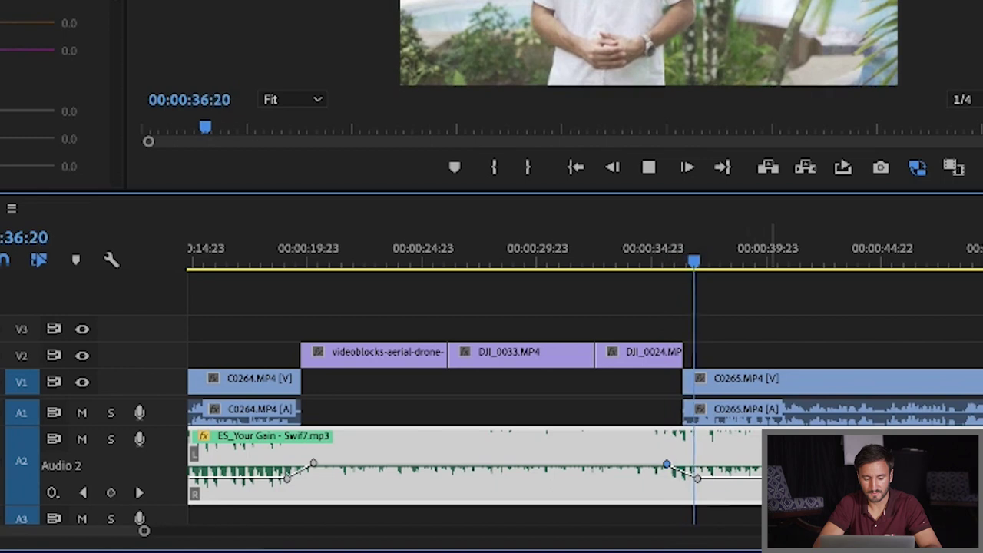
key(space)
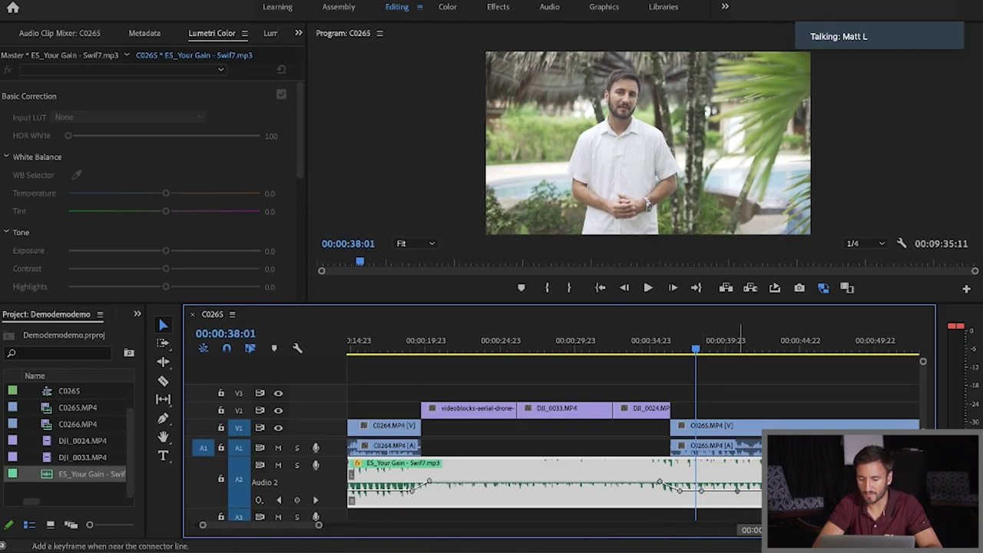
- Lower the music further under the returning dialogue and play it back
drag(737, 490, 746, 498)
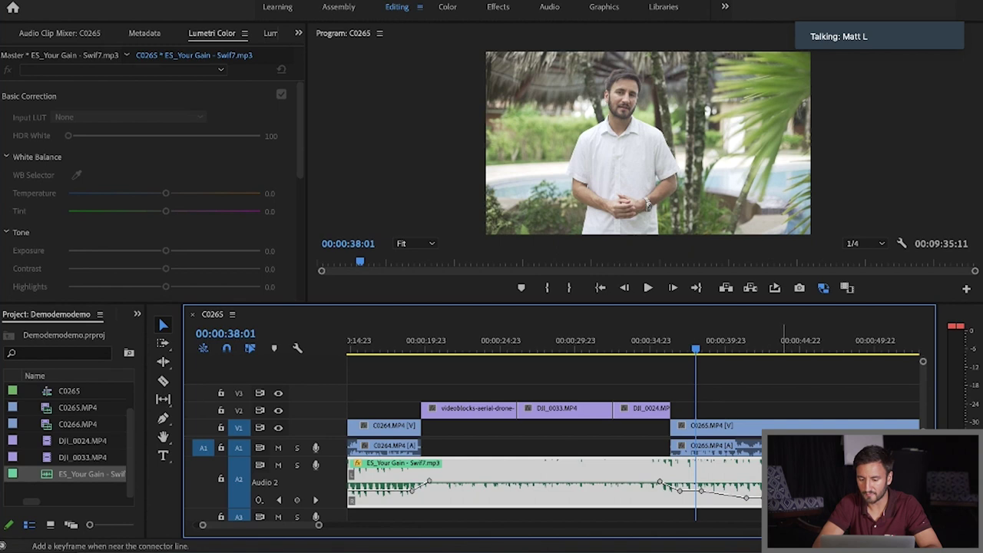
key(space)
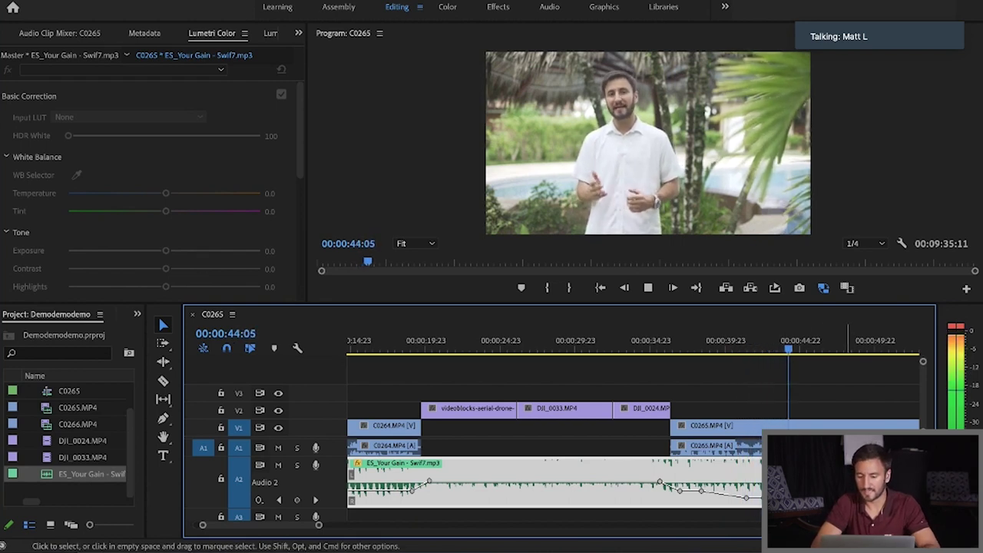
key(space)
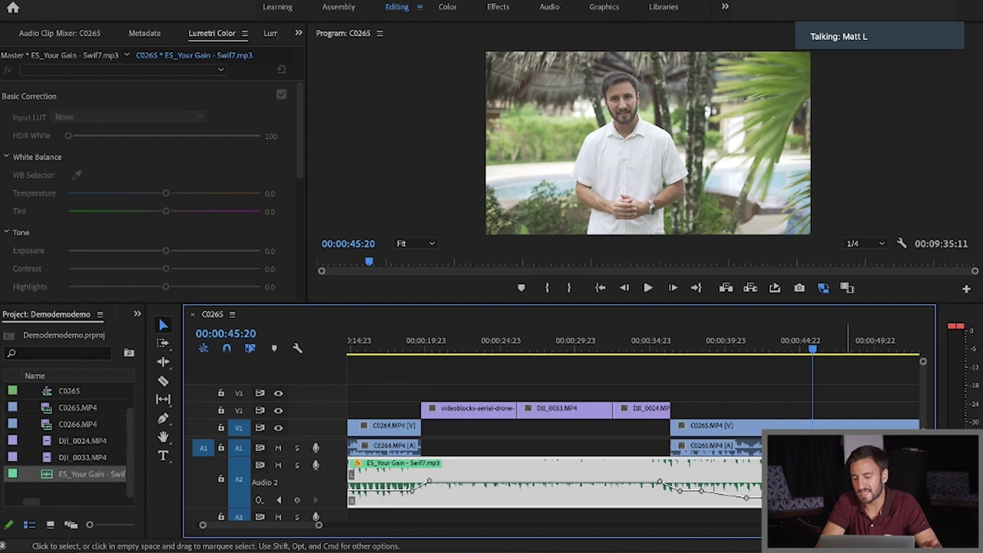
- Trim the end of the music clip shorter and play back to check it
key(minus)
key(minus)
key(minus)
key(minus)
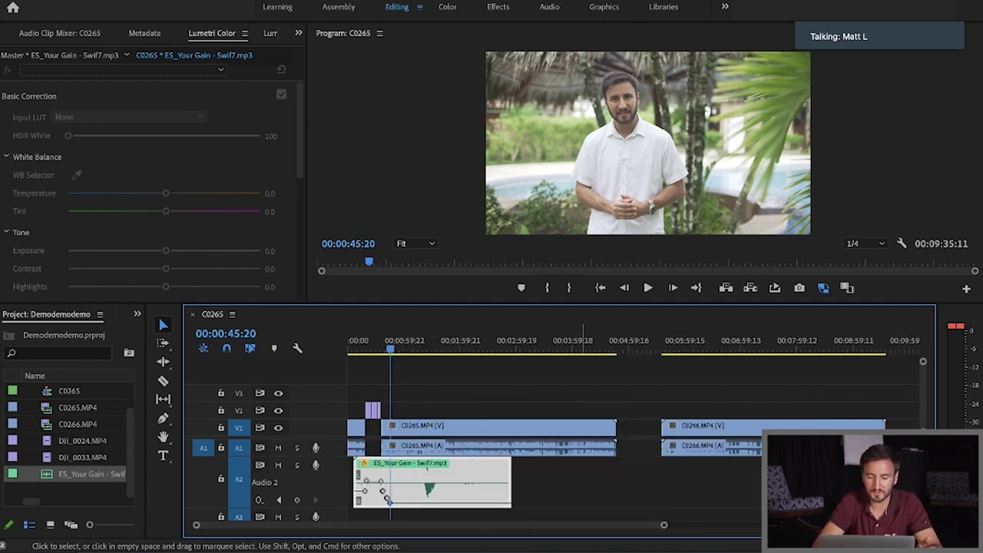
drag(514, 480, 390, 499)
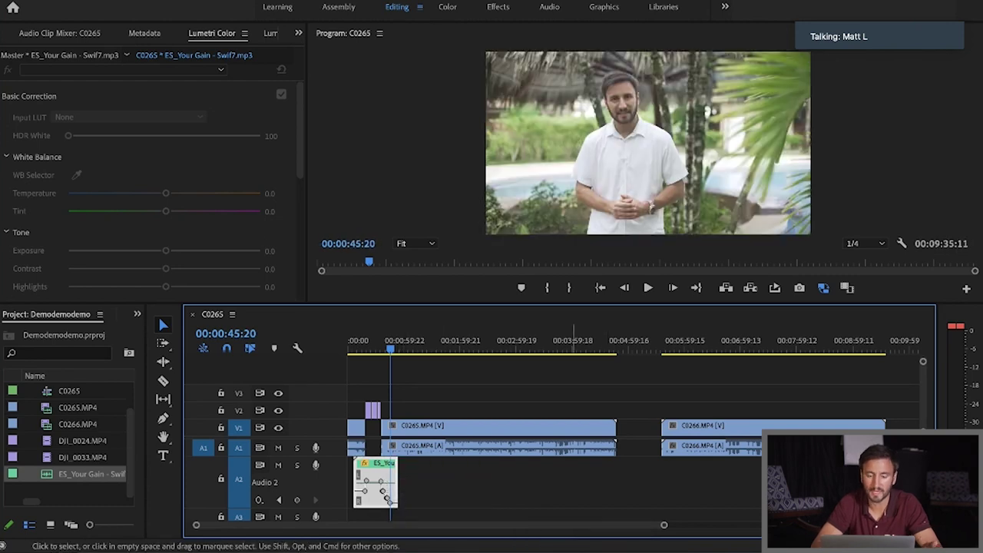
key(space)
key(space)
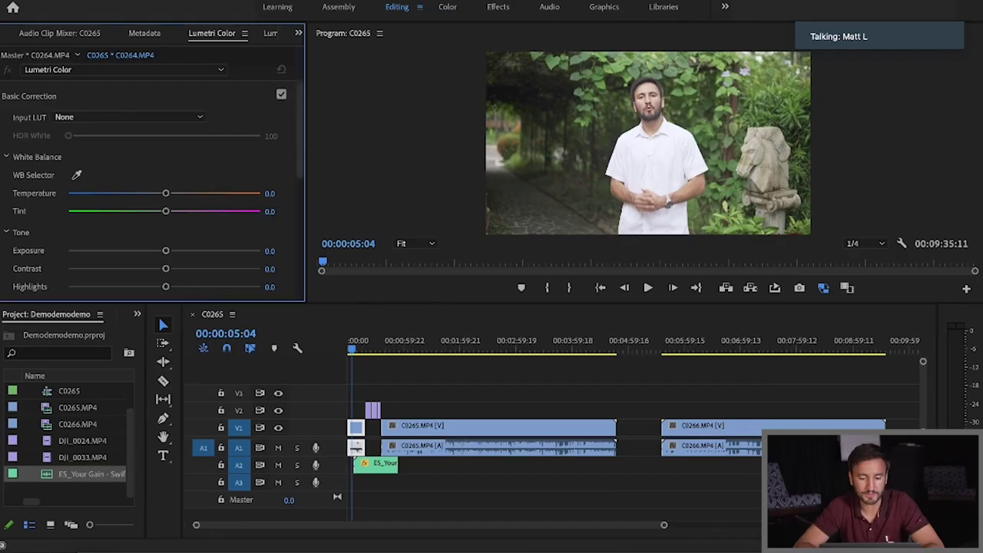
- Select C0264 and white-balance it on the presenter's white shirt: Temperature 7.9, Tint -4.4
click(434, 434)
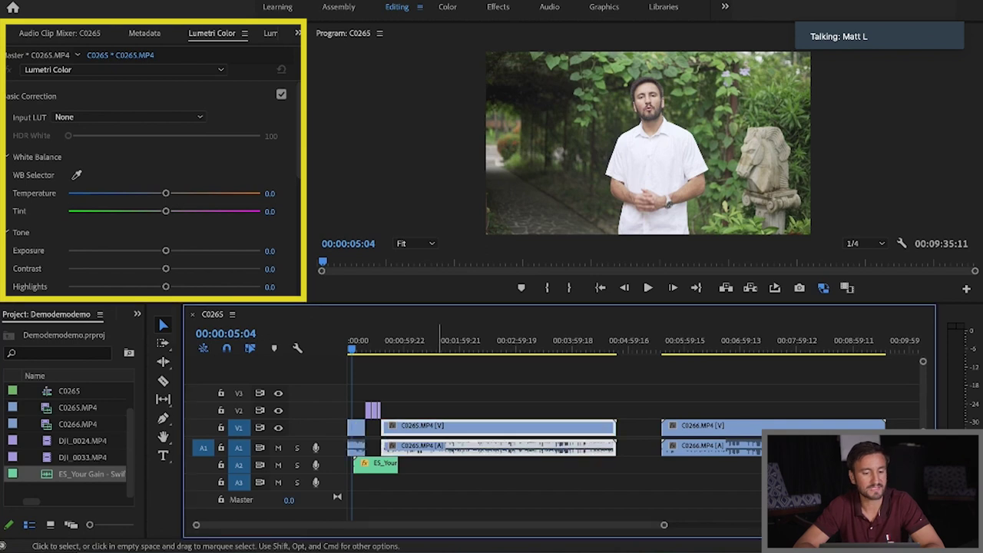
click(360, 438)
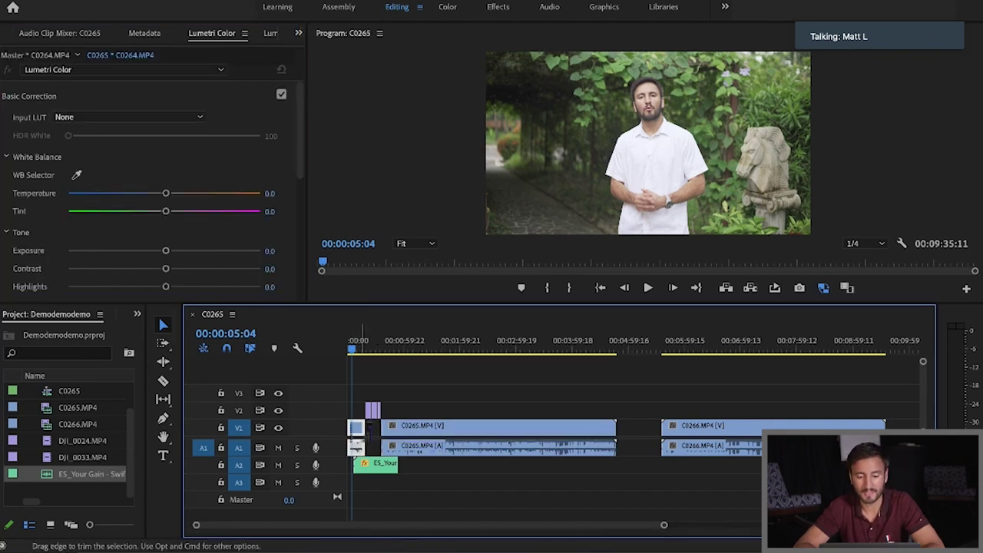
key(=)
key(=)
key(=)
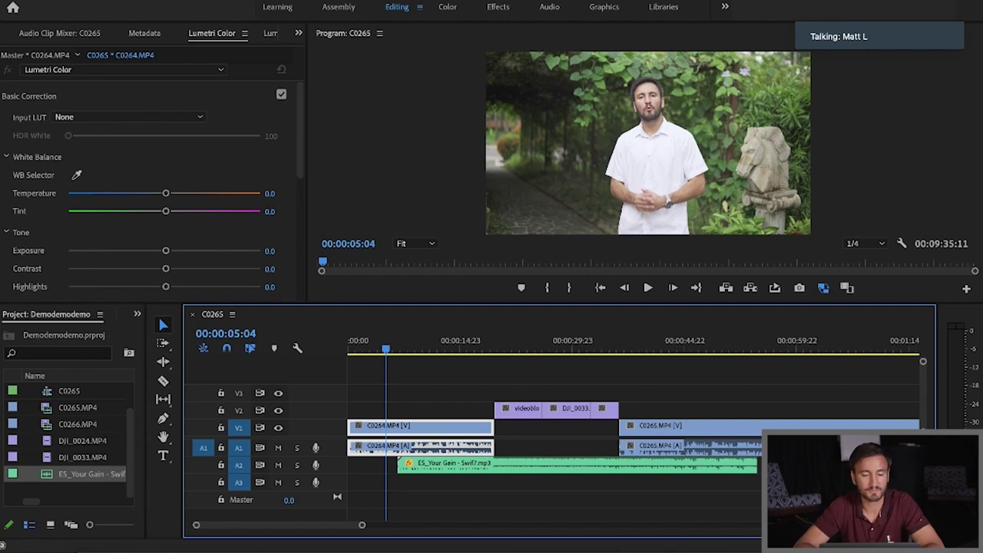
click(212, 33)
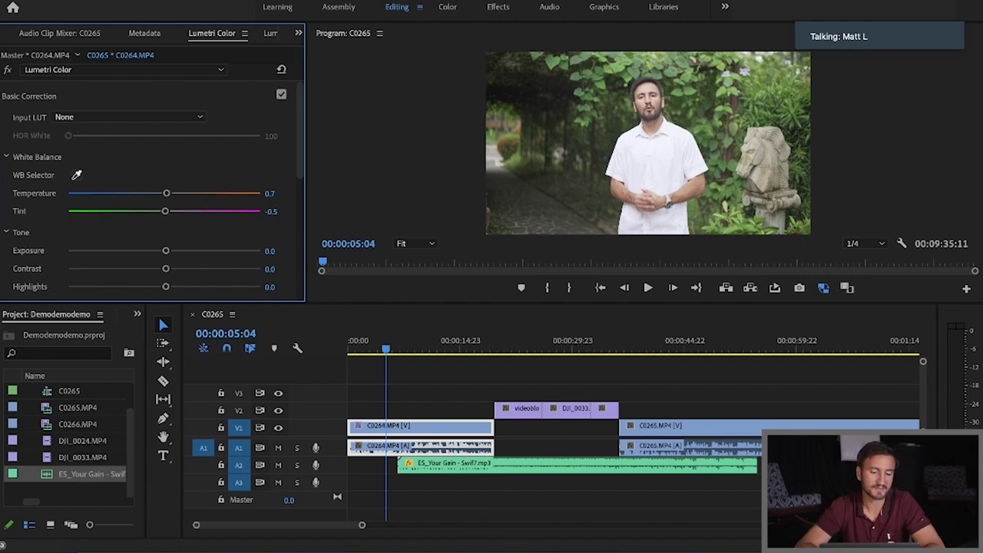
click(677, 157)
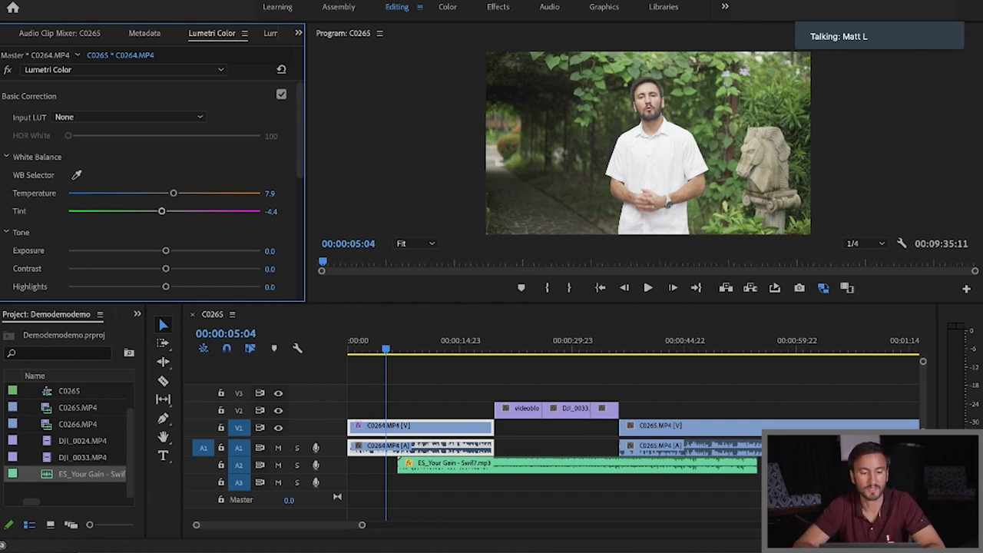
- Warm the opening clip to Temperature 17.3 and raise its Contrast, settling around 59
drag(174, 192, 198, 193)
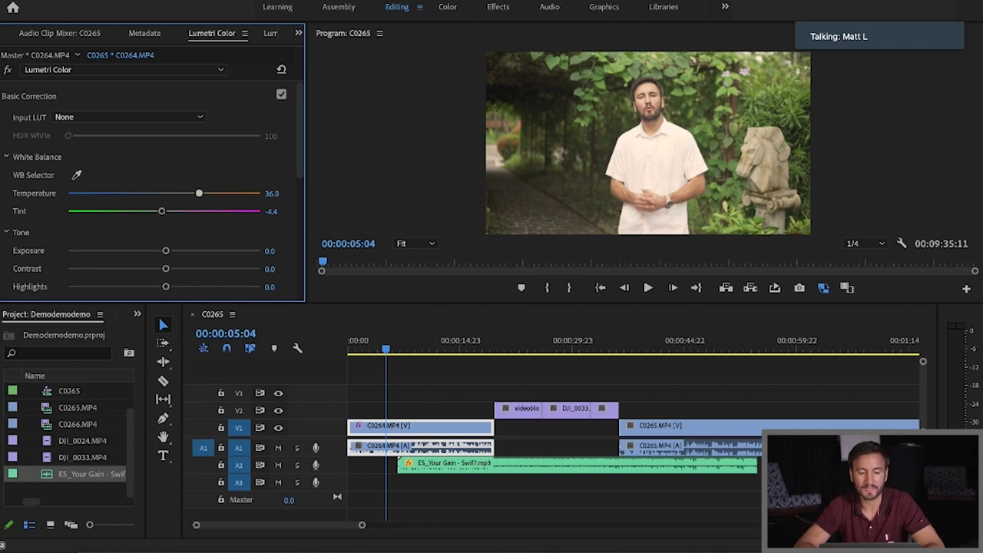
drag(199, 193, 259, 193)
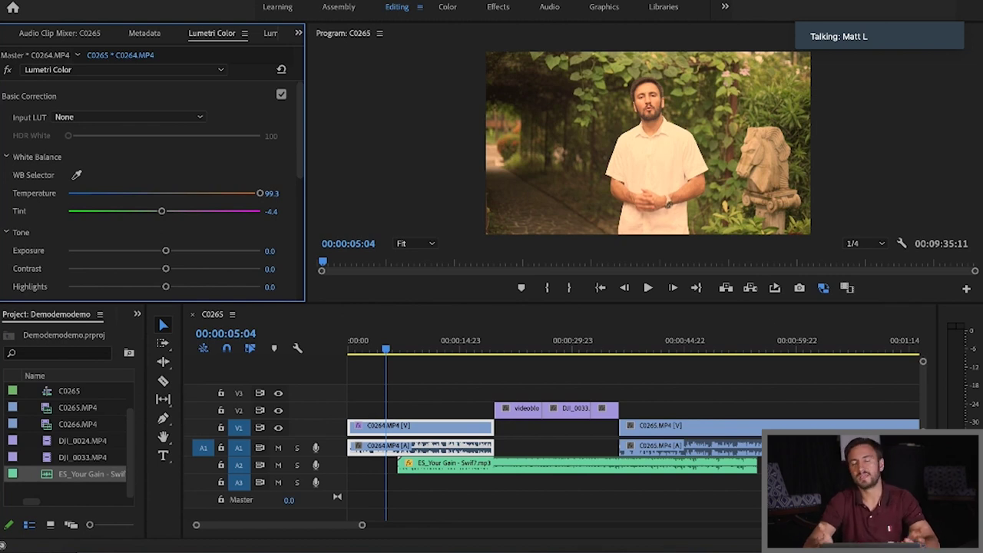
drag(259, 193, 180, 193)
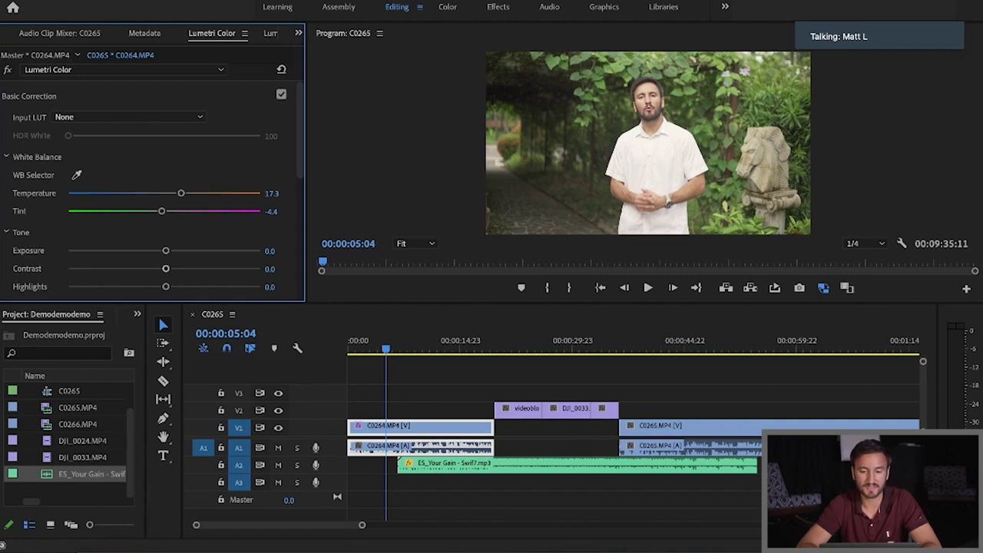
drag(165, 269, 260, 269)
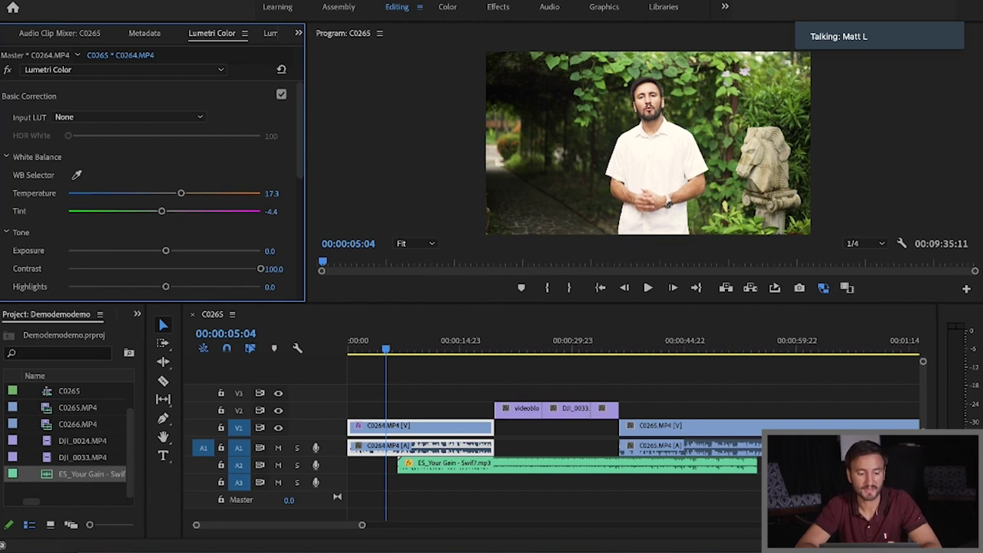
drag(260, 269, 220, 269)
- Expand the Lumetri Vignette section for C0264, showing default Amount 0.0 and Midpoint 50.0
scroll(152, 187, down, 2)
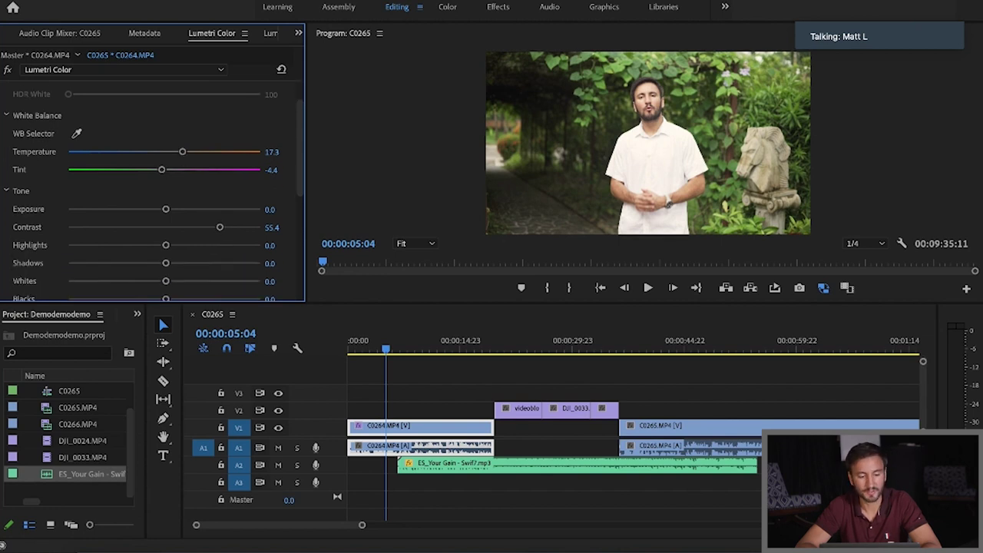
scroll(152, 188, down, 3)
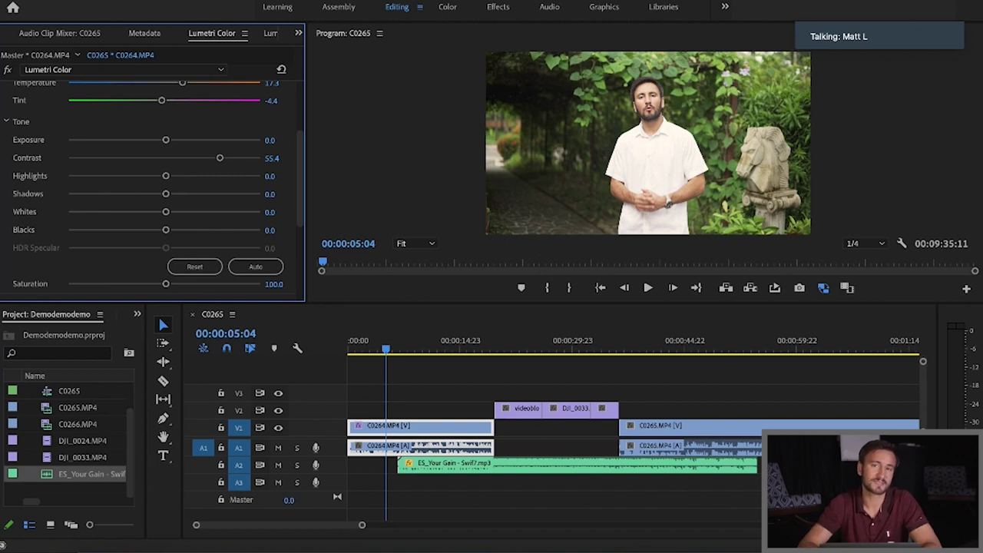
scroll(152, 188, down, 6)
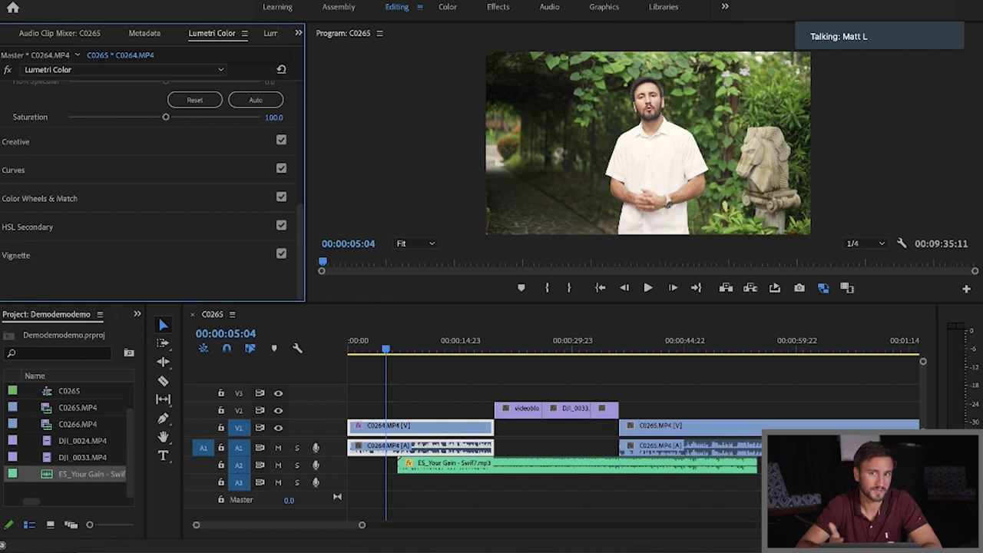
click(15, 255)
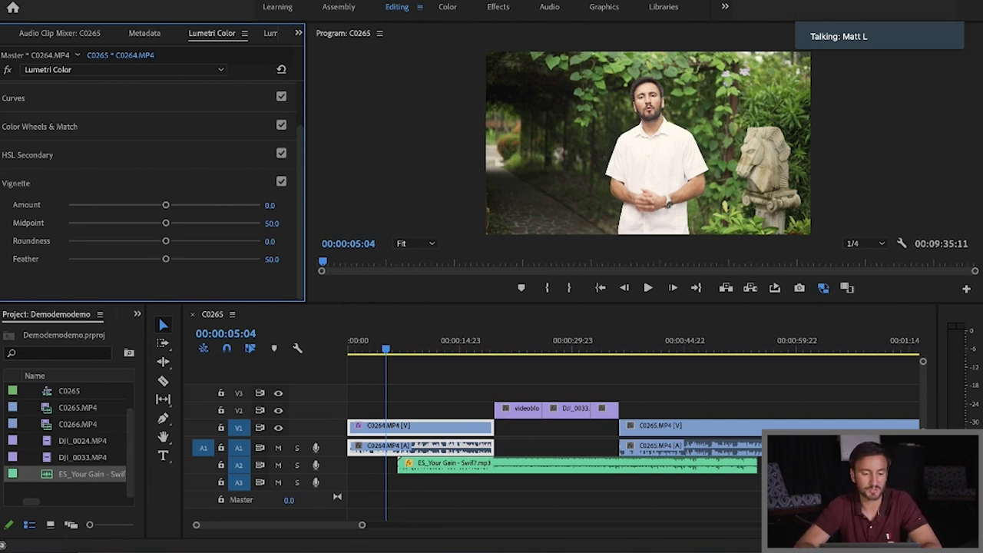
- Add a dark vignette, compare it on and off, and settle on Amount about -1.1
drag(165, 205, 128, 205)
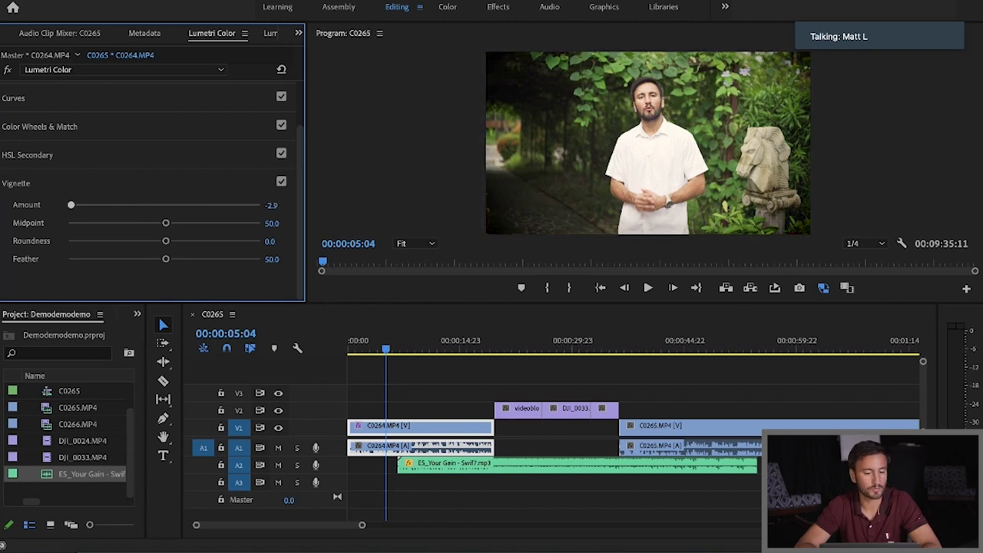
drag(71, 204, 67, 204)
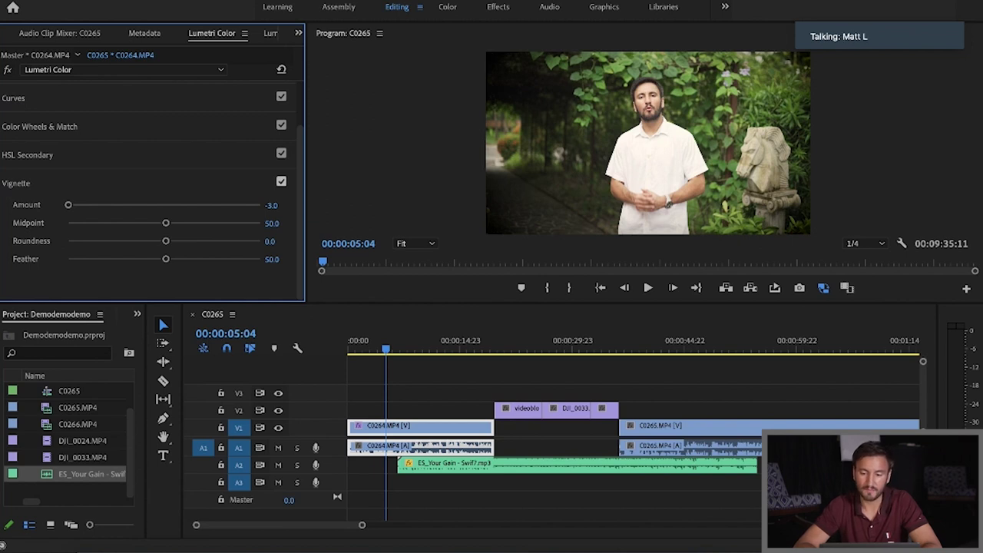
click(281, 181)
click(282, 181)
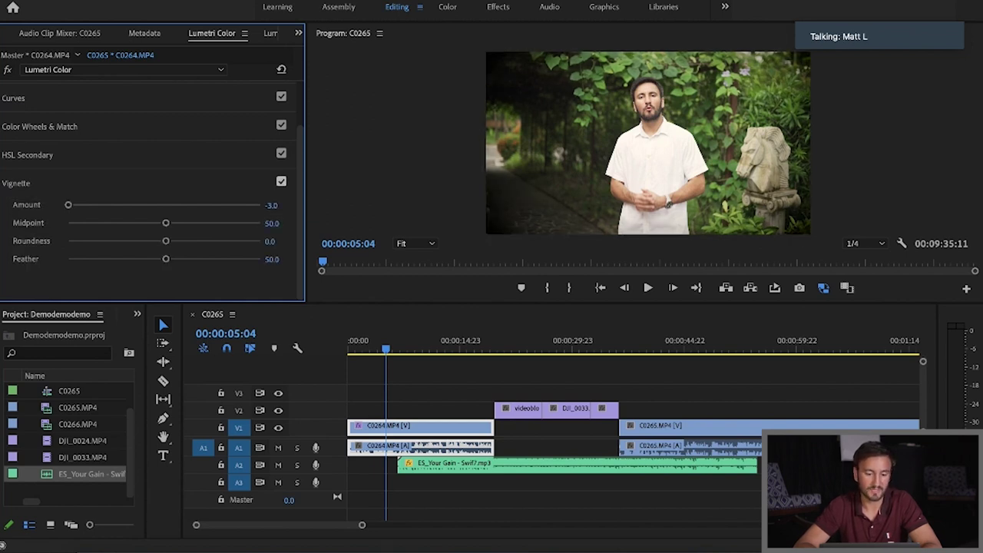
click(281, 182)
click(281, 181)
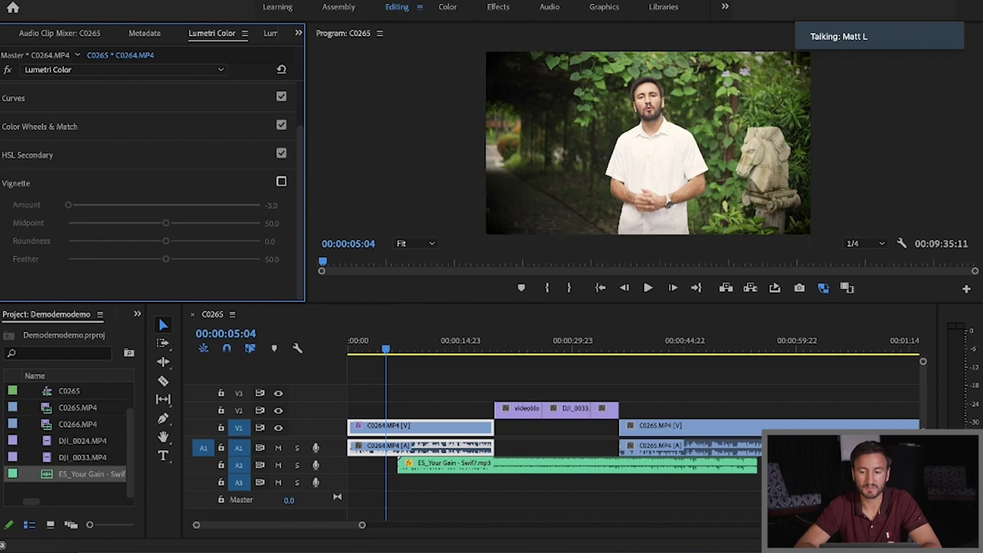
drag(68, 205, 130, 205)
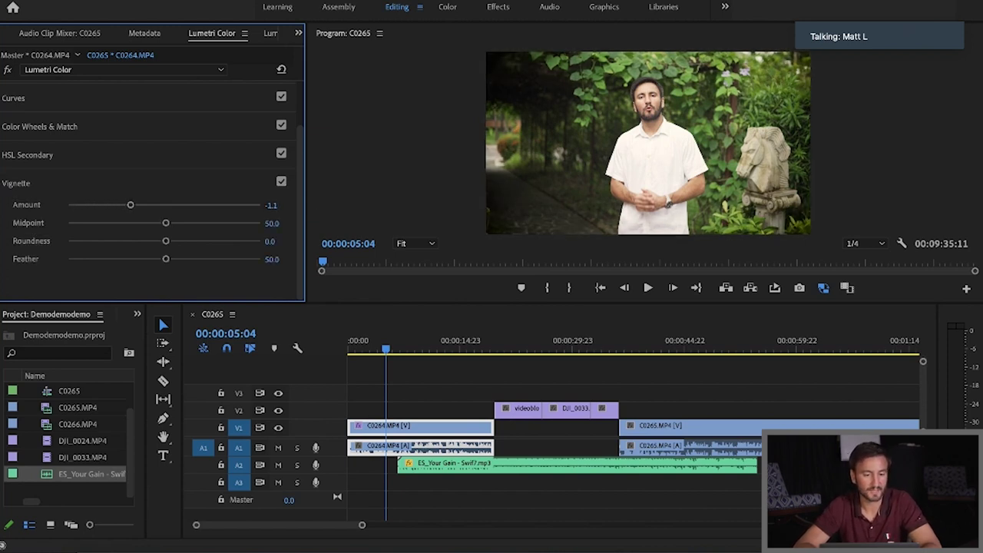
- Toggle Basic Correction on and off to compare, leaving it enabled
scroll(146, 185, up, 10)
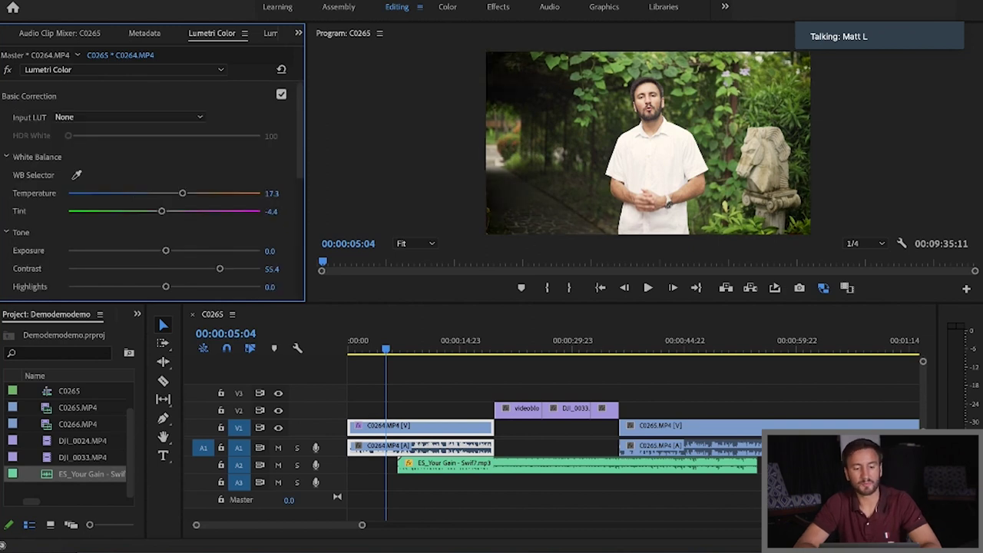
click(281, 94)
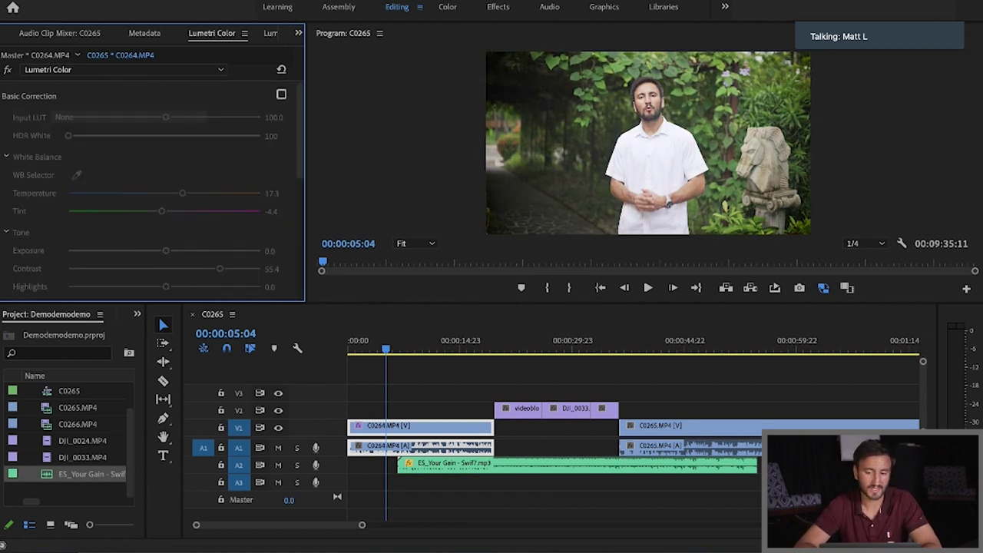
click(281, 93)
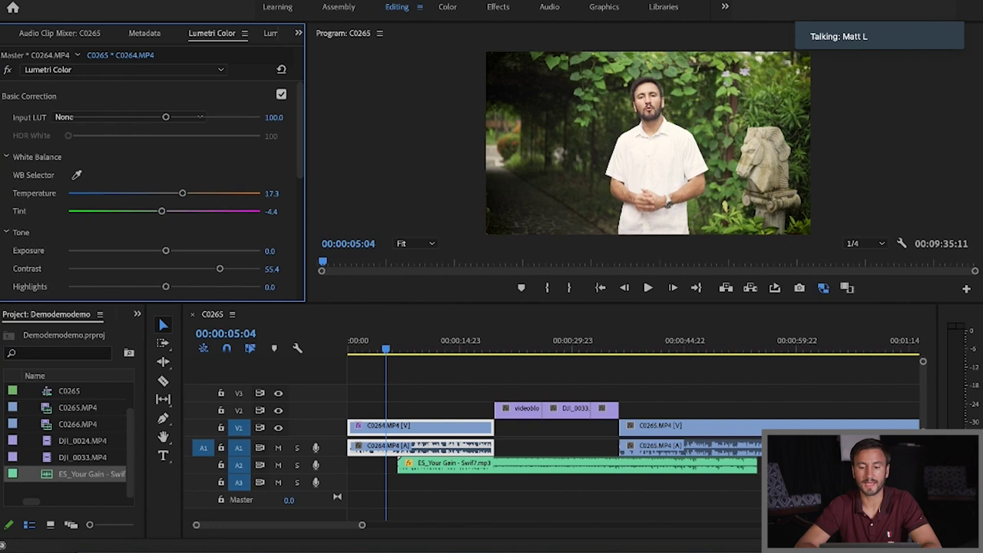
click(281, 94)
click(281, 94)
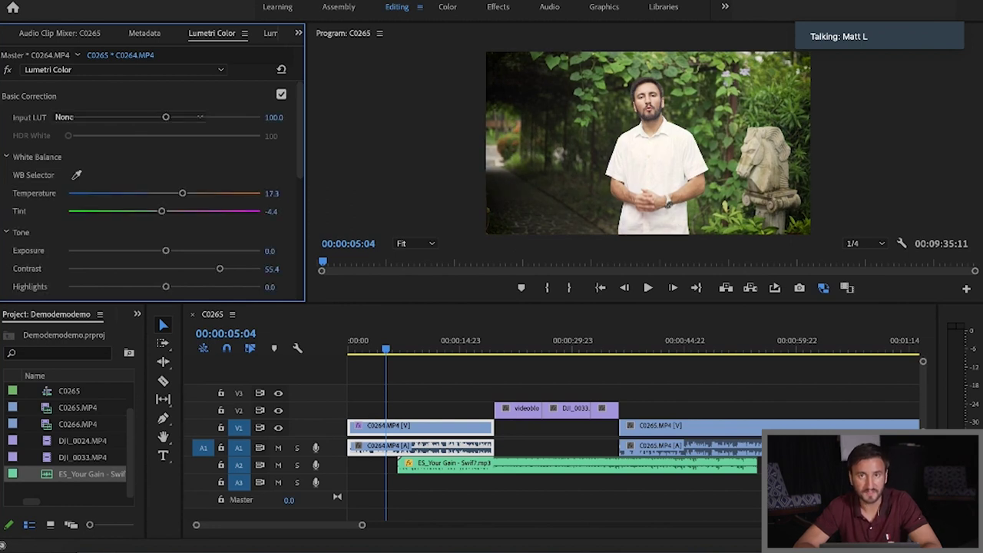
click(281, 94)
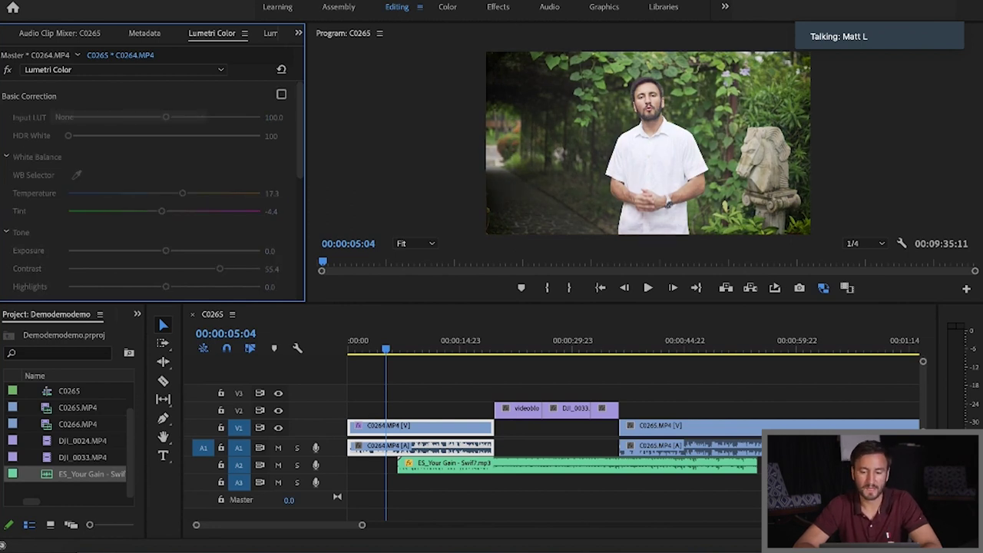
click(281, 94)
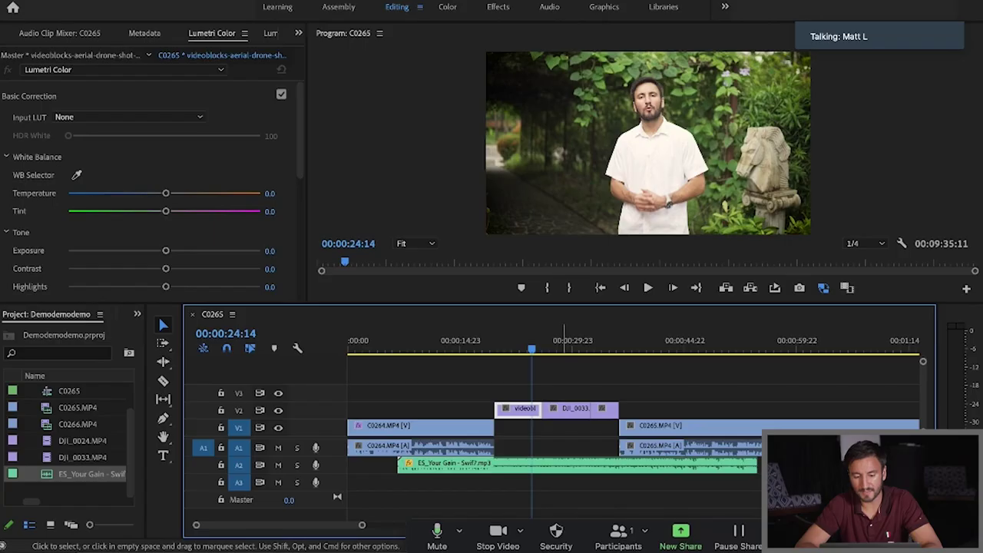
- Jump to 00:00:29:02 and select the DJI_0033 beach drone clip on V2 for grading
click(576, 407)
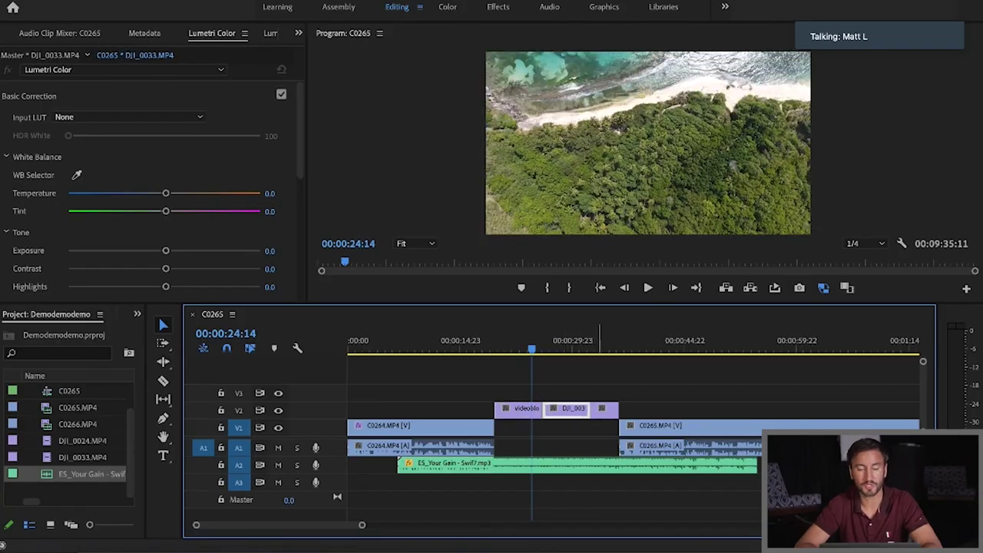
click(516, 463)
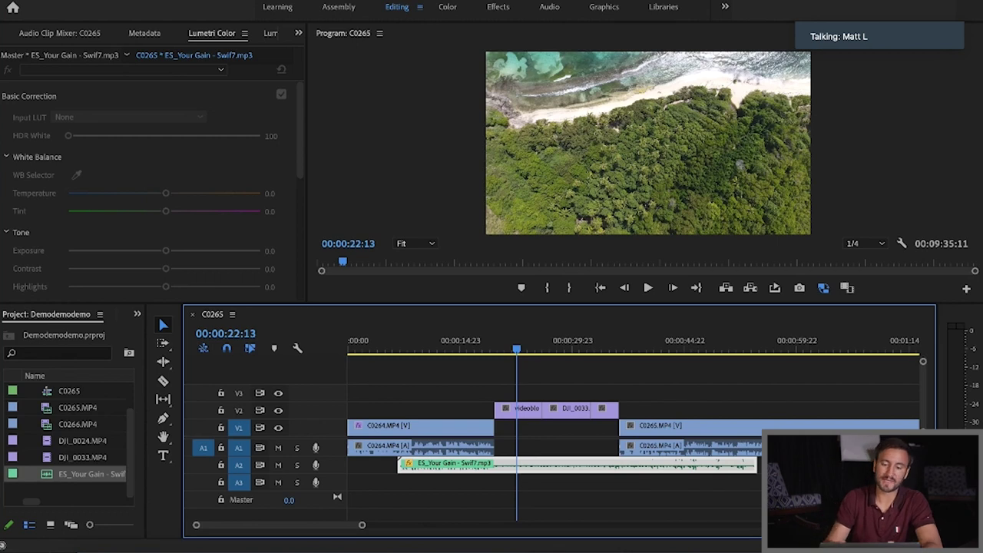
click(566, 346)
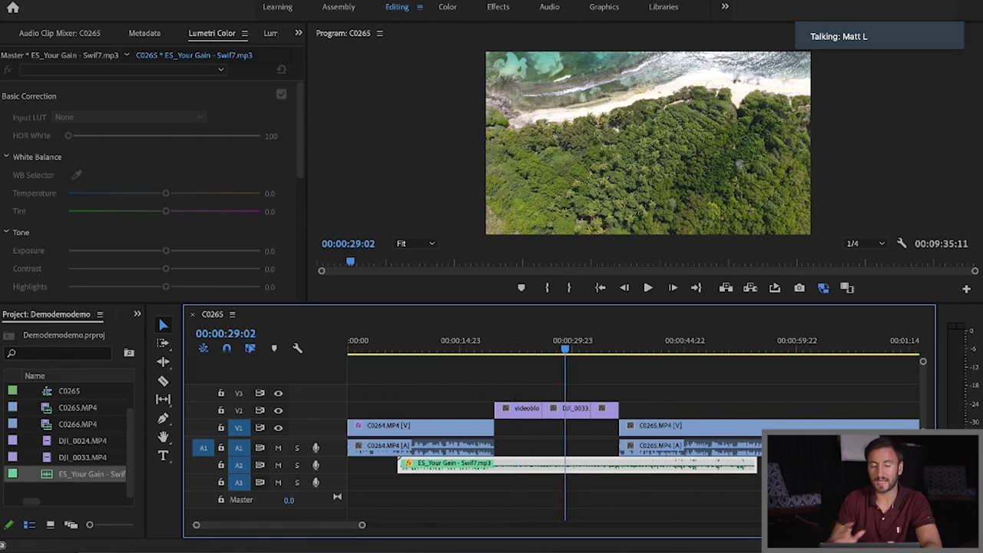
click(572, 407)
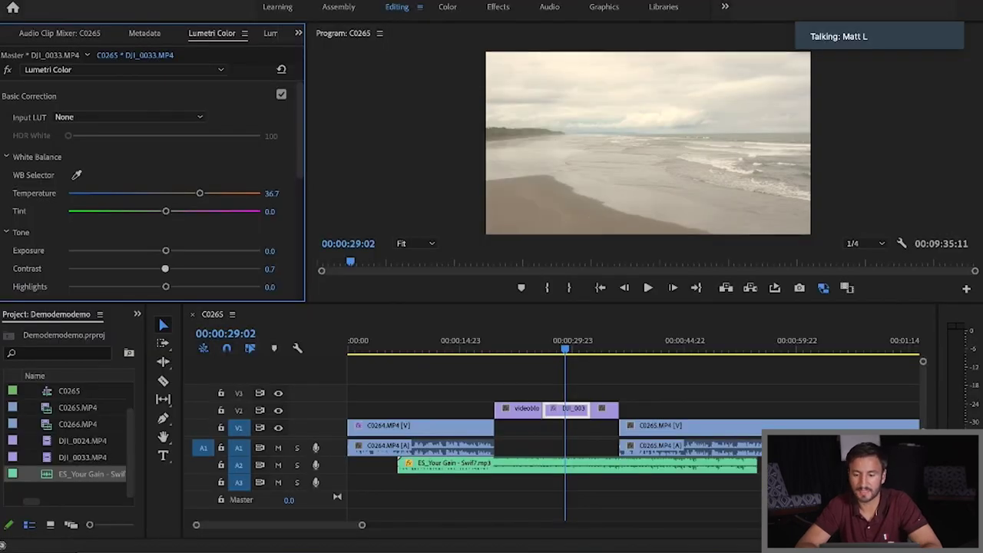
- Push the DJI_0033 beach clip's Contrast to 100.0, keeping Temperature at 36.7
drag(165, 268, 260, 268)
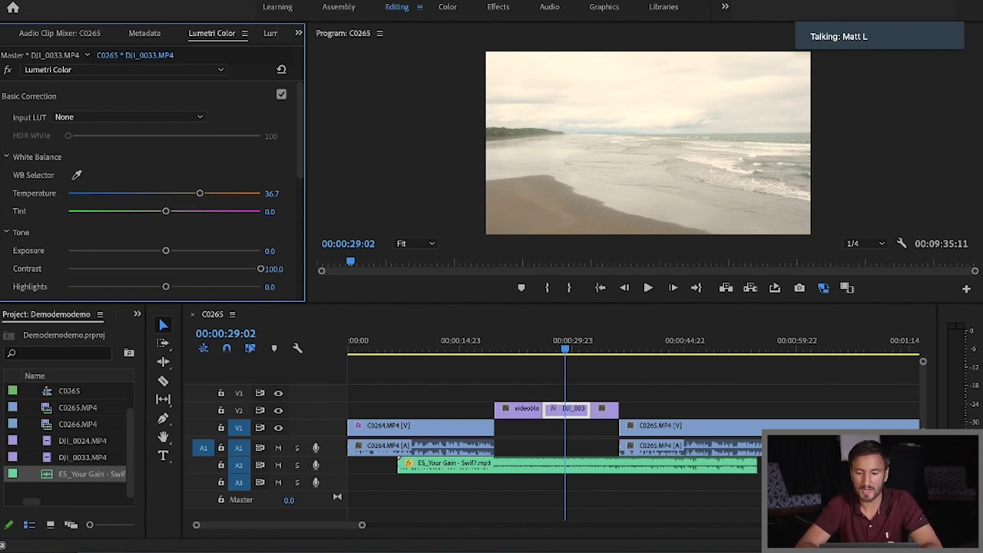
click(281, 69)
drag(171, 193, 200, 192)
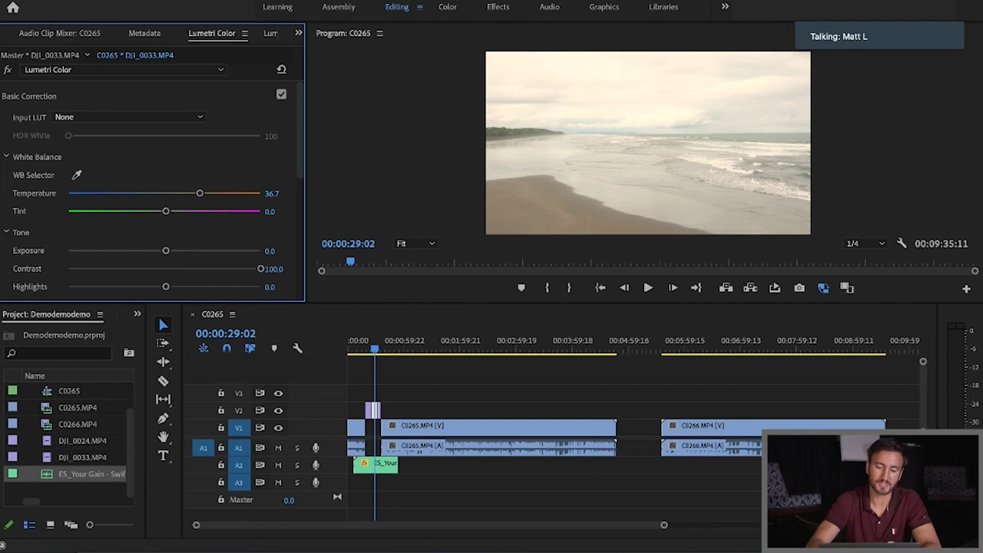
key(equal)
key(equal)
key(equal)
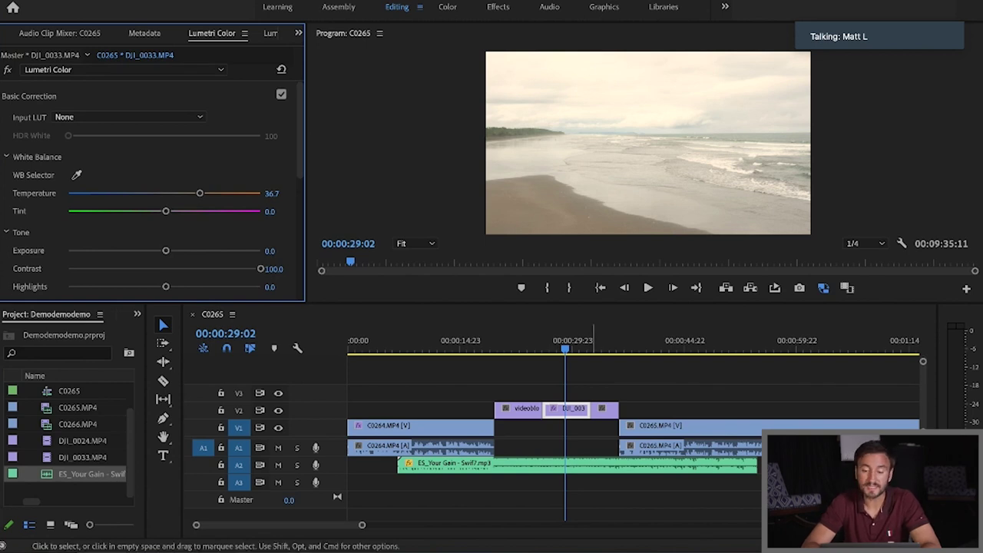
key(minus)
key(minus)
key(minus)
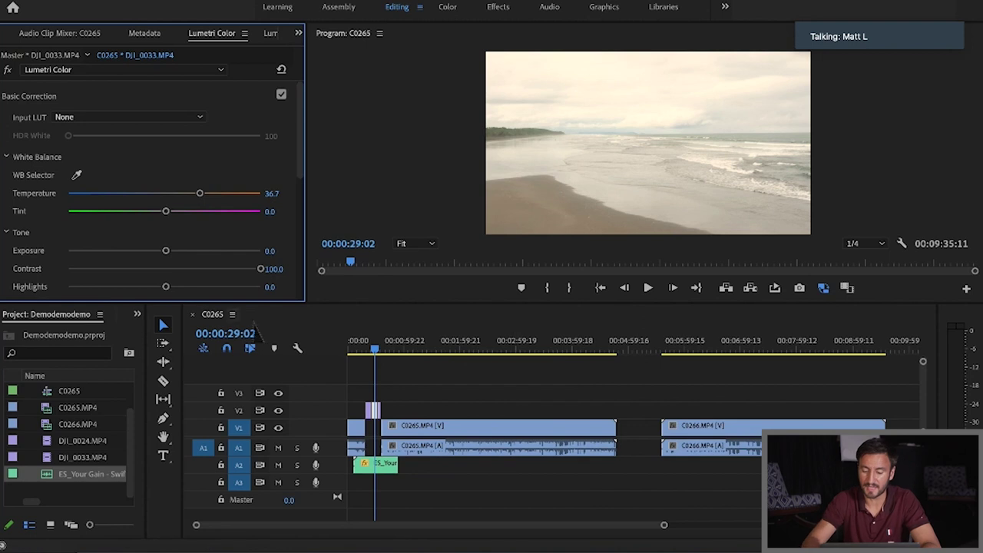